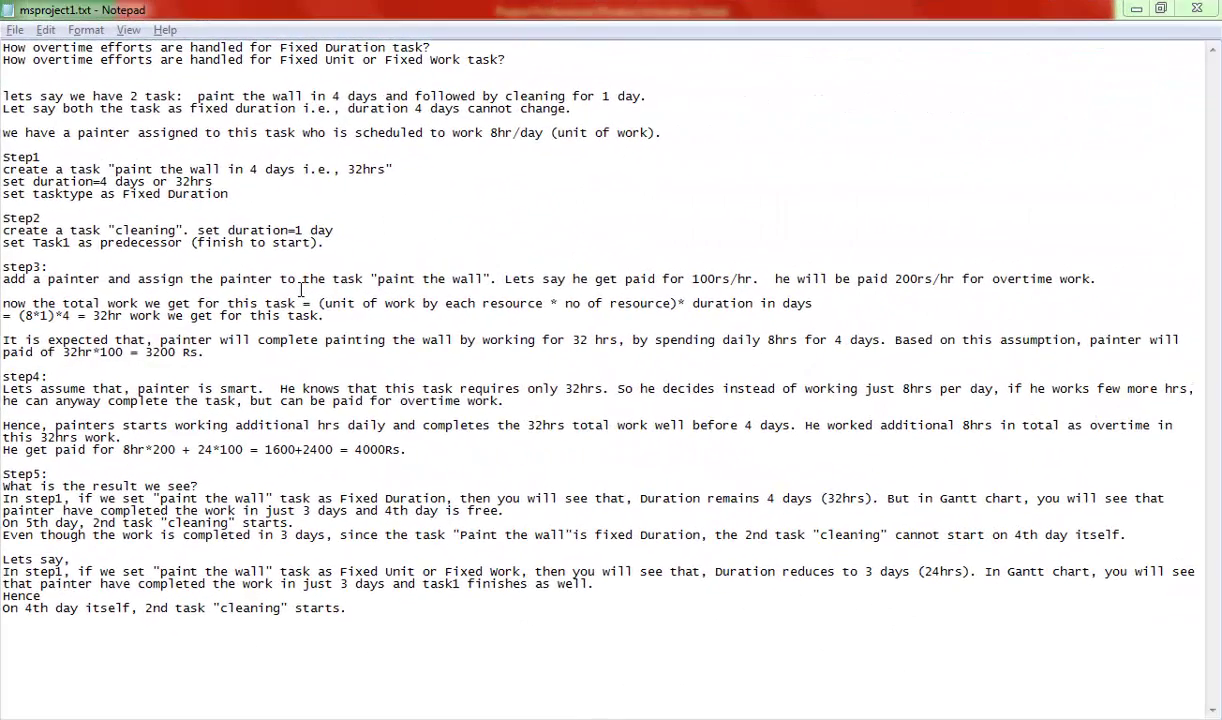
Review the notes on overtime handling for Fixed Duration, Fixed Unit and Fixed Work tasks and the painting and cleaning example
{"action": "left_click_drag", "start_coordinate": [33, 48], "coordinate": [162, 59]}
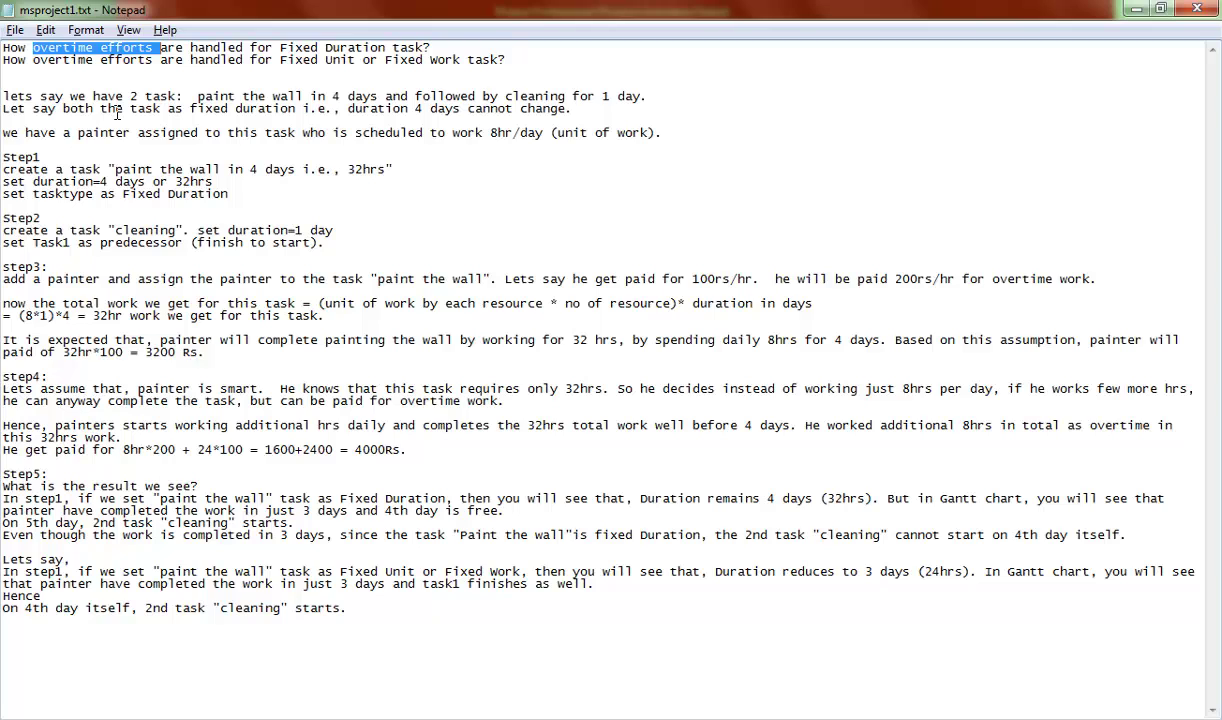
{"action": "left_click", "coordinate": [335, 585]}
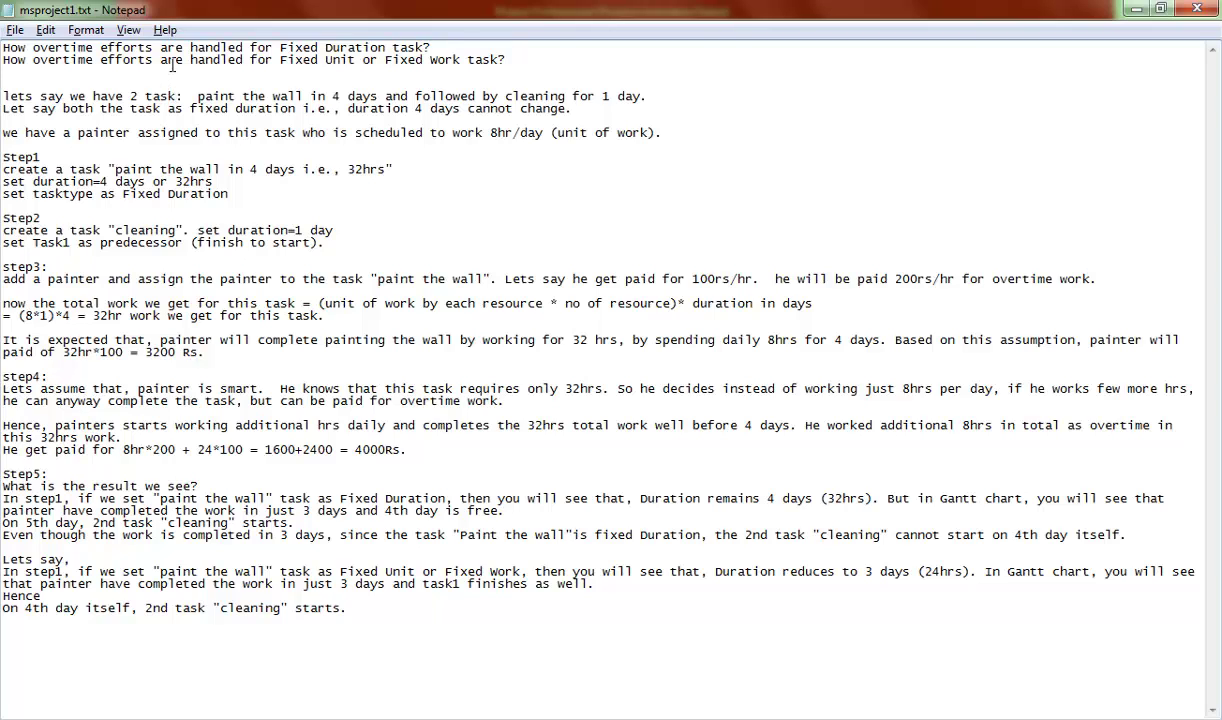
{"action": "left_click_drag", "start_coordinate": [280, 47], "coordinate": [386, 47]}
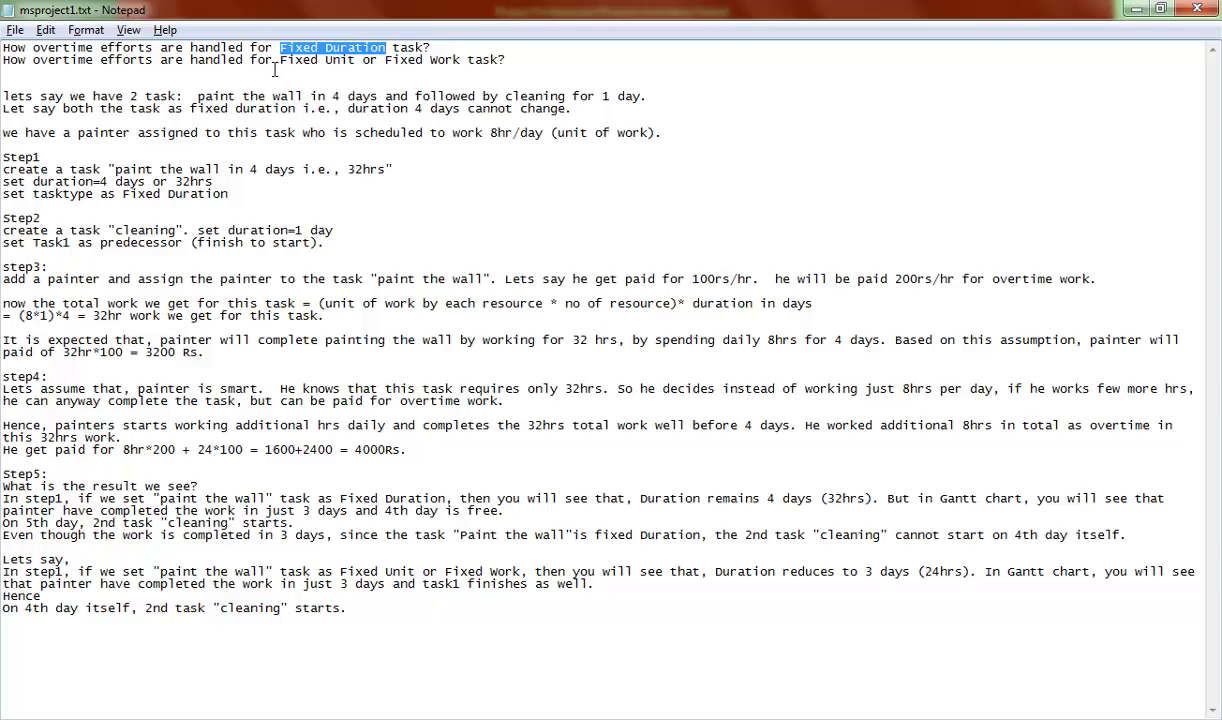
{"action": "left_click_drag", "start_coordinate": [280, 60], "coordinate": [458, 66]}
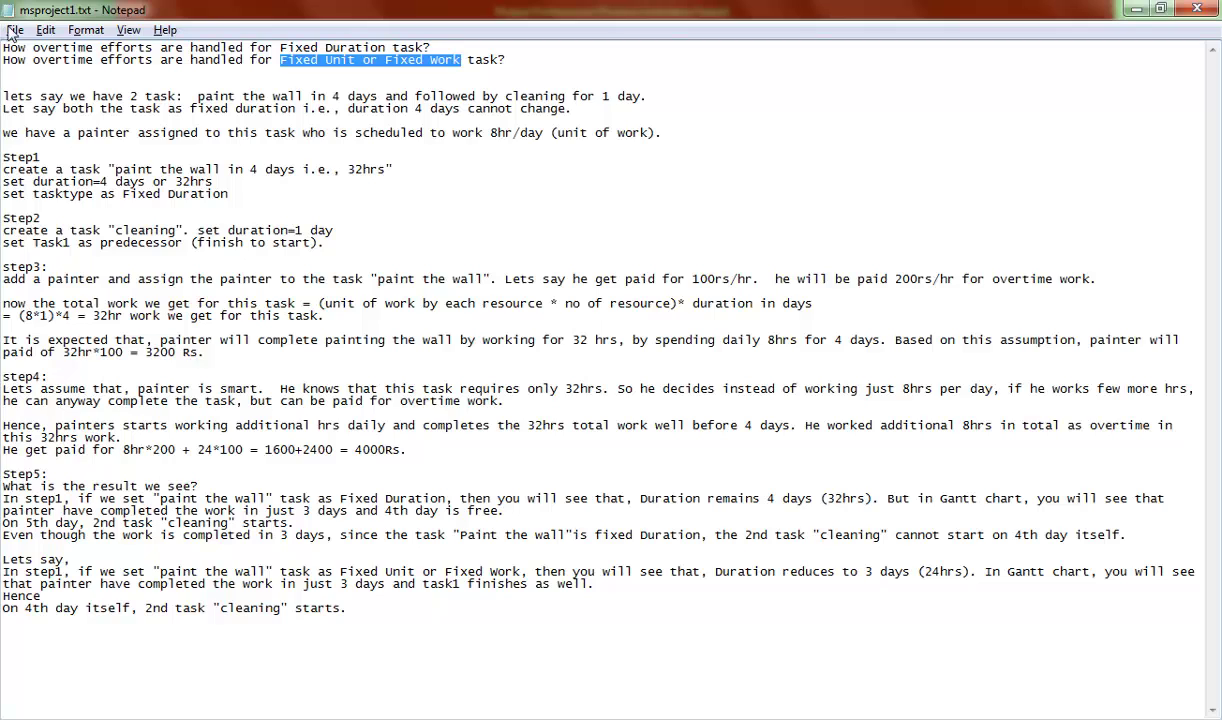
{"action": "left_click_drag", "start_coordinate": [33, 50], "coordinate": [156, 50]}
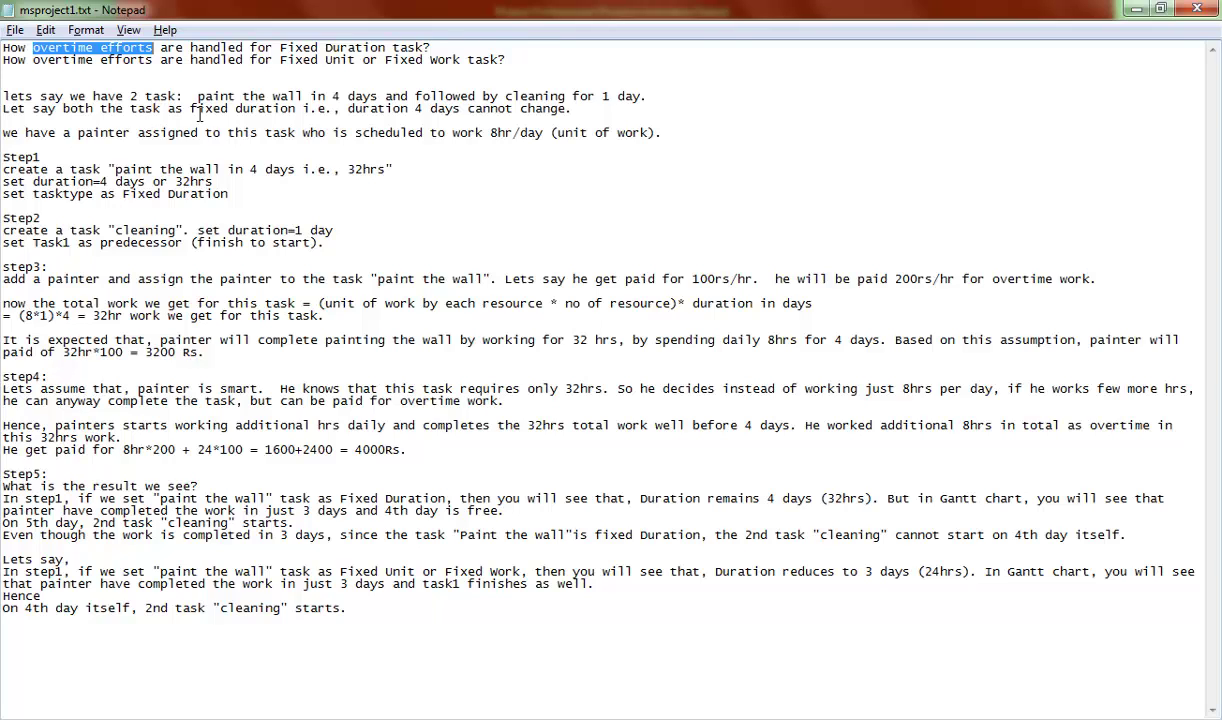
{"action": "left_click", "coordinate": [508, 98]}
{"action": "left_click", "coordinate": [570, 104], "text": "shift"}
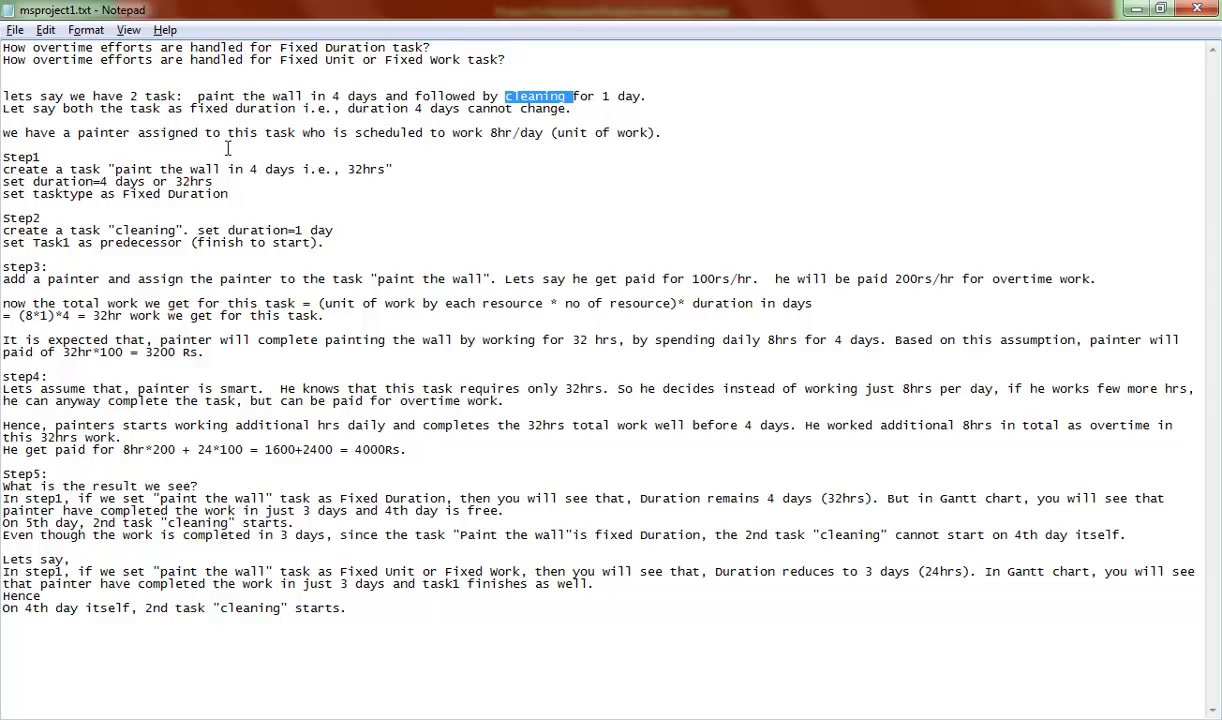
{"action": "left_click", "coordinate": [196, 110]}
{"action": "left_click_drag", "start_coordinate": [199, 118], "coordinate": [297, 118]}
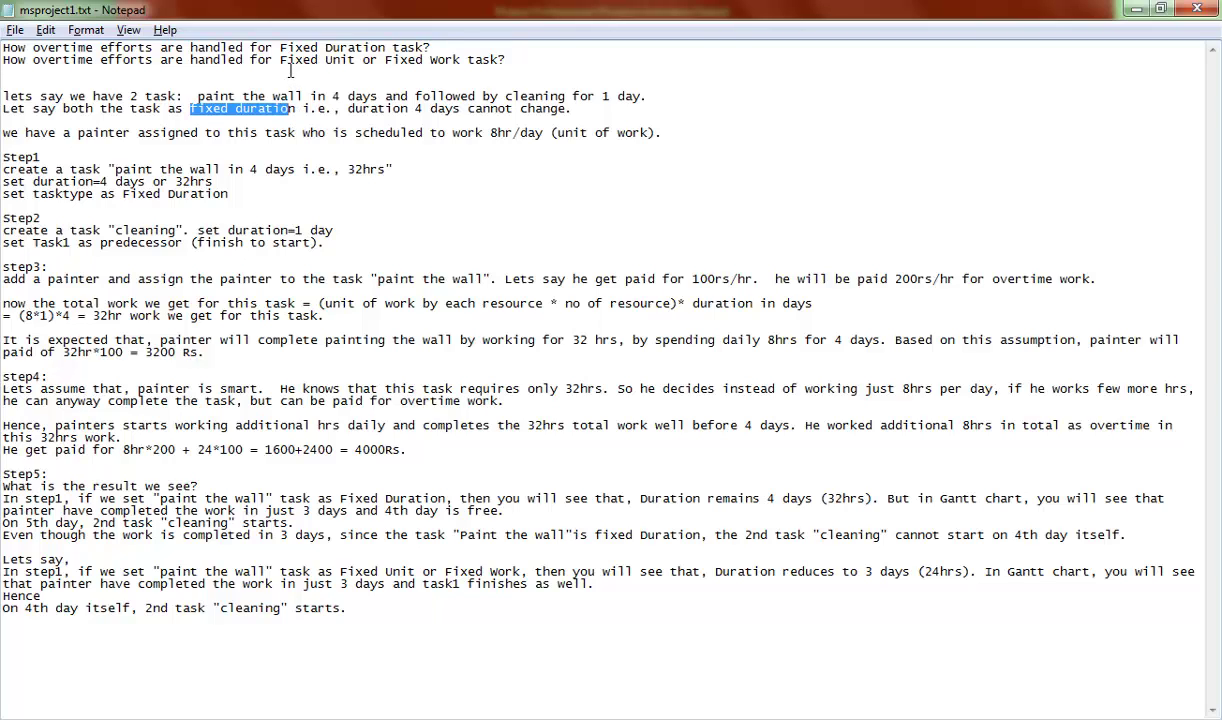
{"action": "left_click_drag", "start_coordinate": [280, 60], "coordinate": [349, 62]}
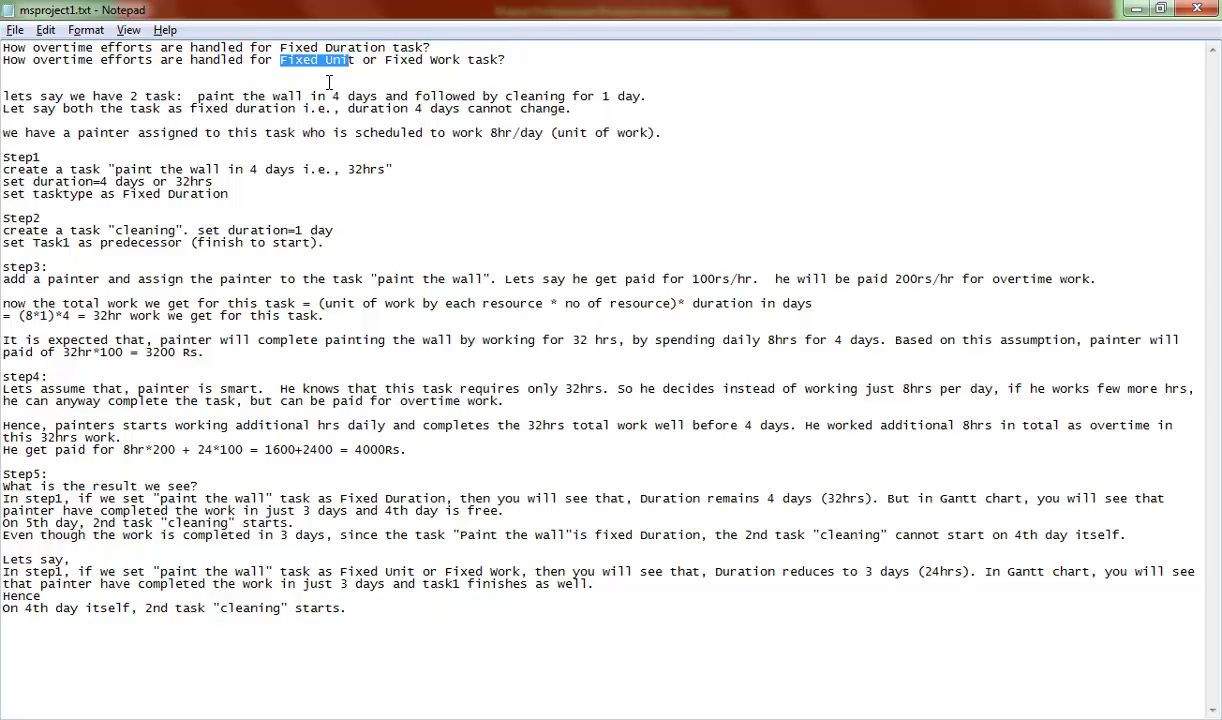
{"action": "left_click_drag", "start_coordinate": [34, 62], "coordinate": [160, 62]}
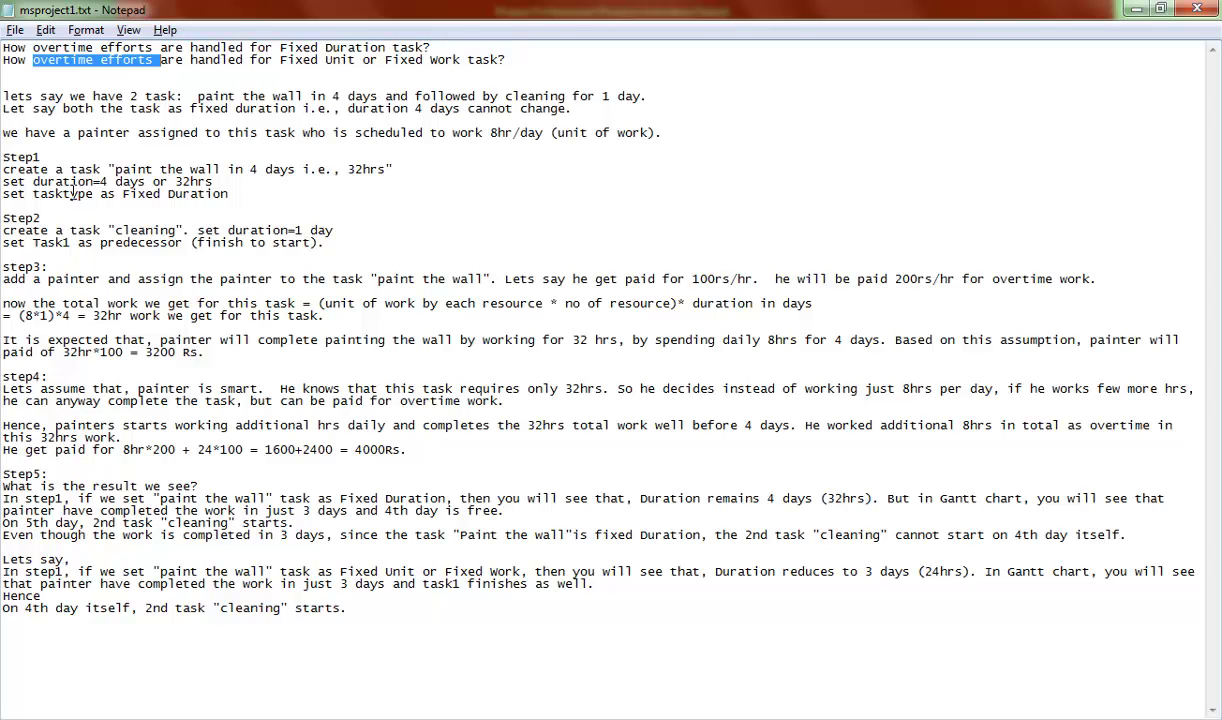
{"action": "left_click_drag", "start_coordinate": [280, 48], "coordinate": [385, 50]}
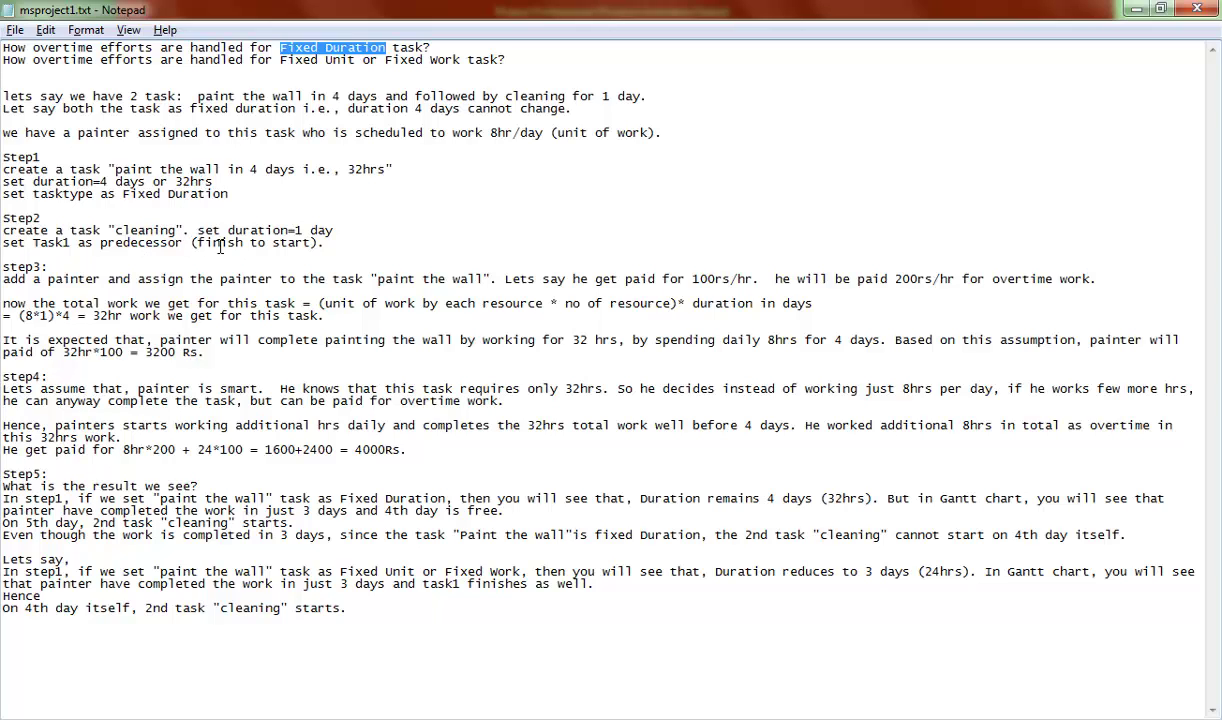
{"action": "left_click_drag", "start_coordinate": [243, 231], "coordinate": [334, 232]}
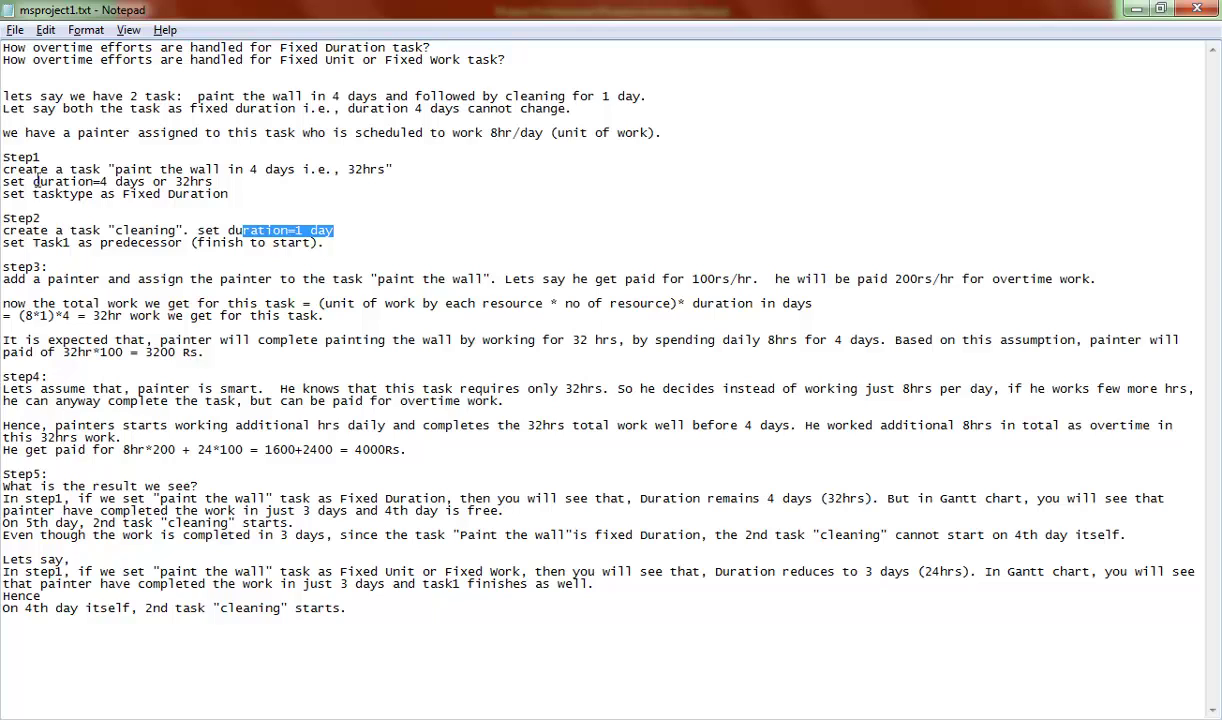
{"action": "left_click_drag", "start_coordinate": [33, 170], "coordinate": [229, 172]}
{"action": "left_click_drag", "start_coordinate": [106, 230], "coordinate": [175, 231]}
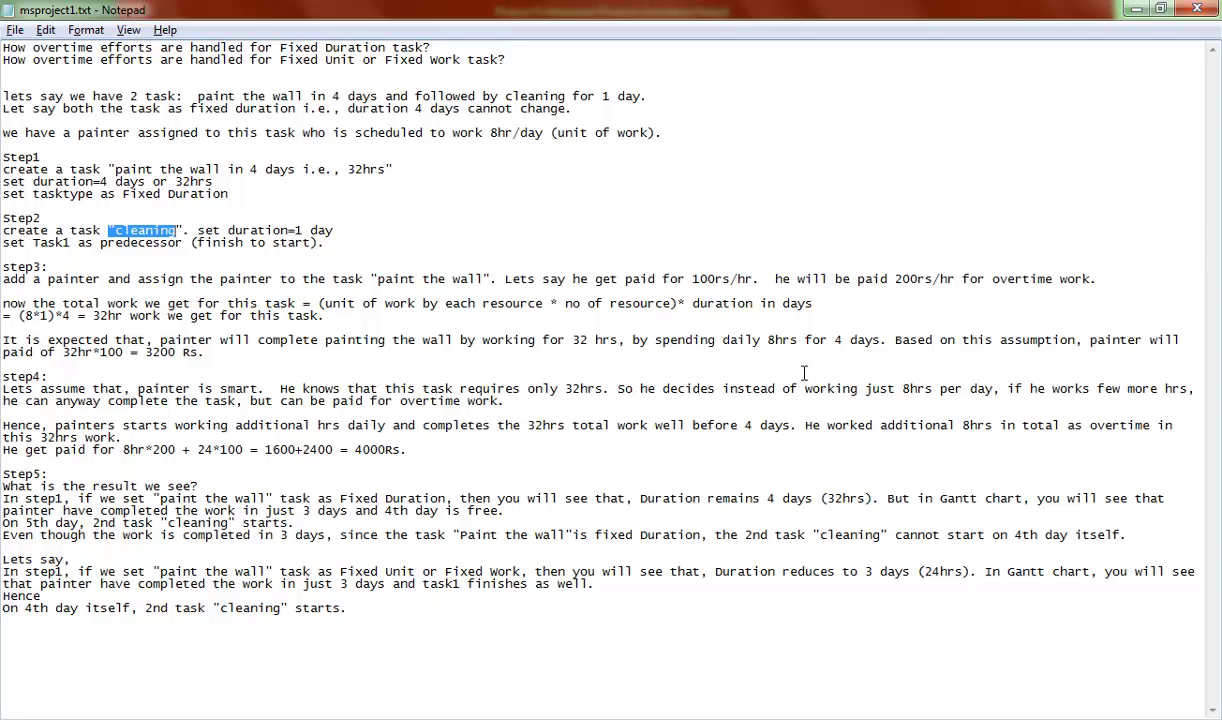
Switch to Project Professional and create a new blank project
{"action": "key", "text": "alt+Tab"}
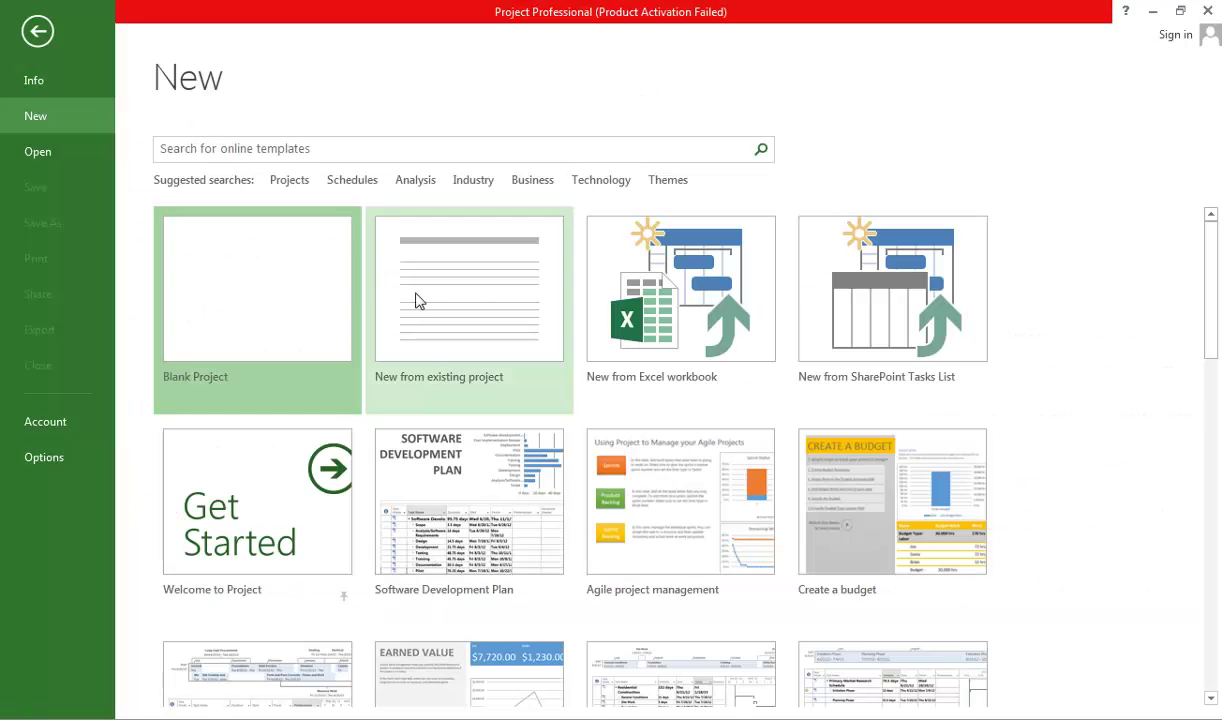
{"action": "left_click", "coordinate": [284, 281]}
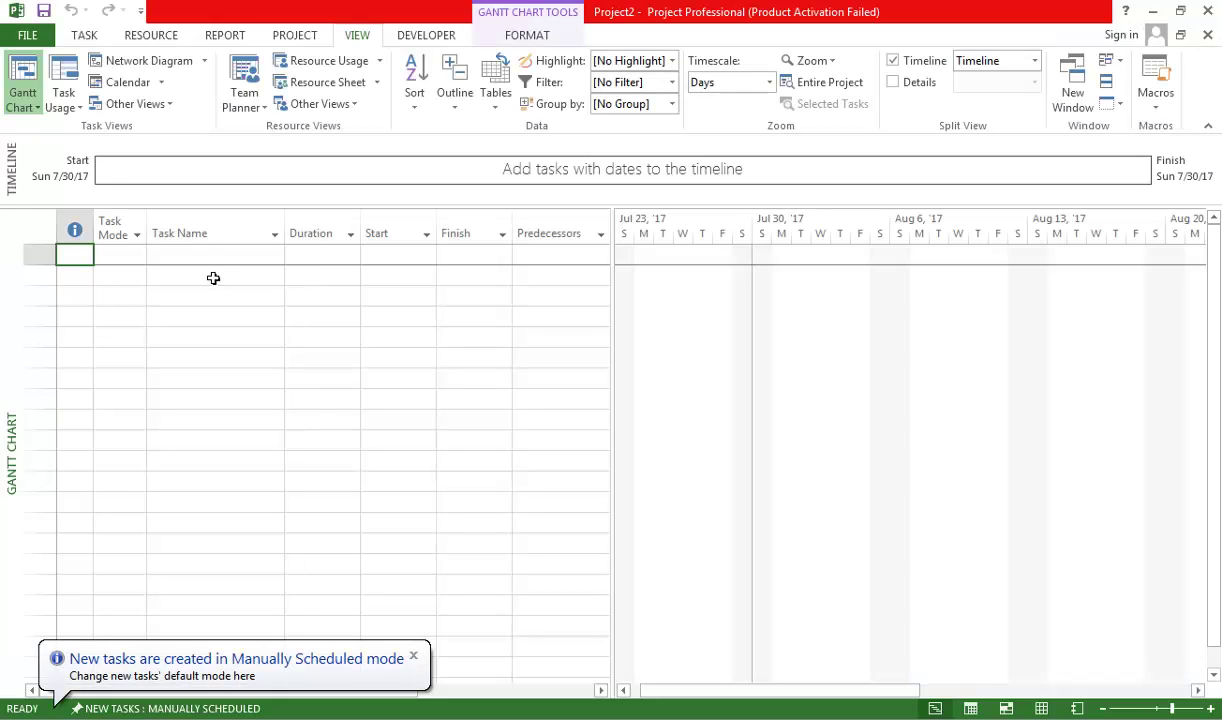
Add two tasks to the project named "Paint the wall" and "Cleaning"
{"action": "left_click", "coordinate": [214, 261]}
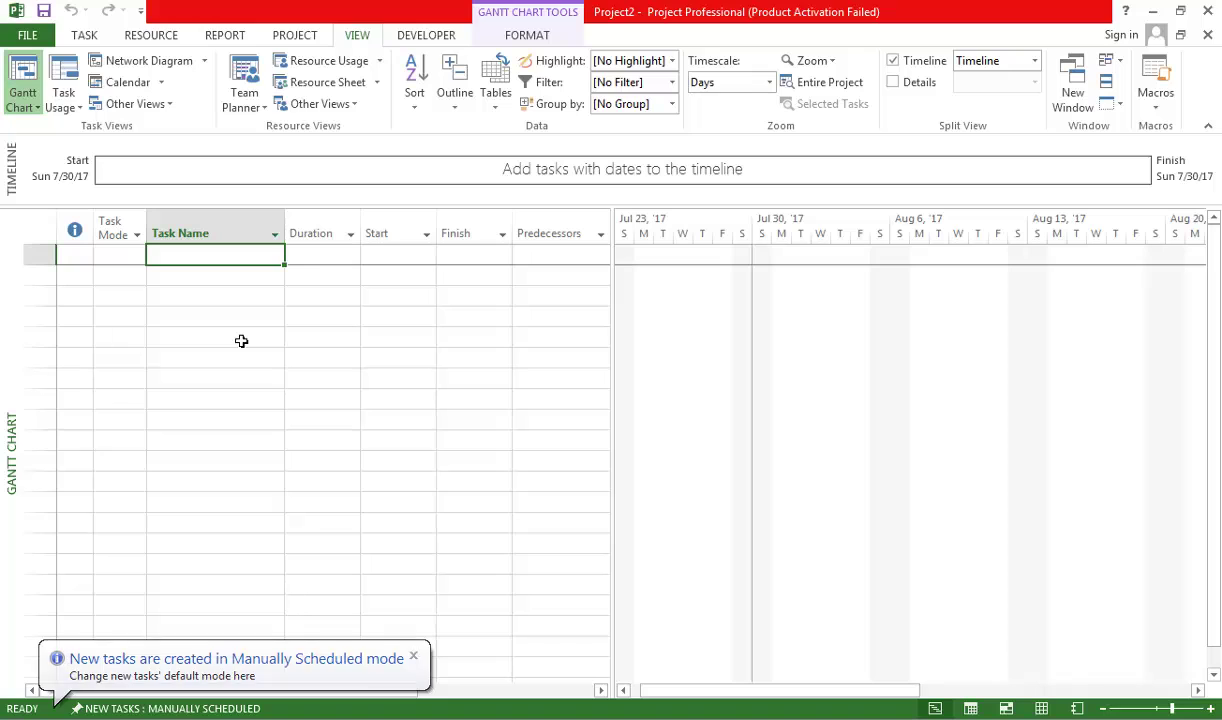
{"action": "type", "text": "Paint the wall"}
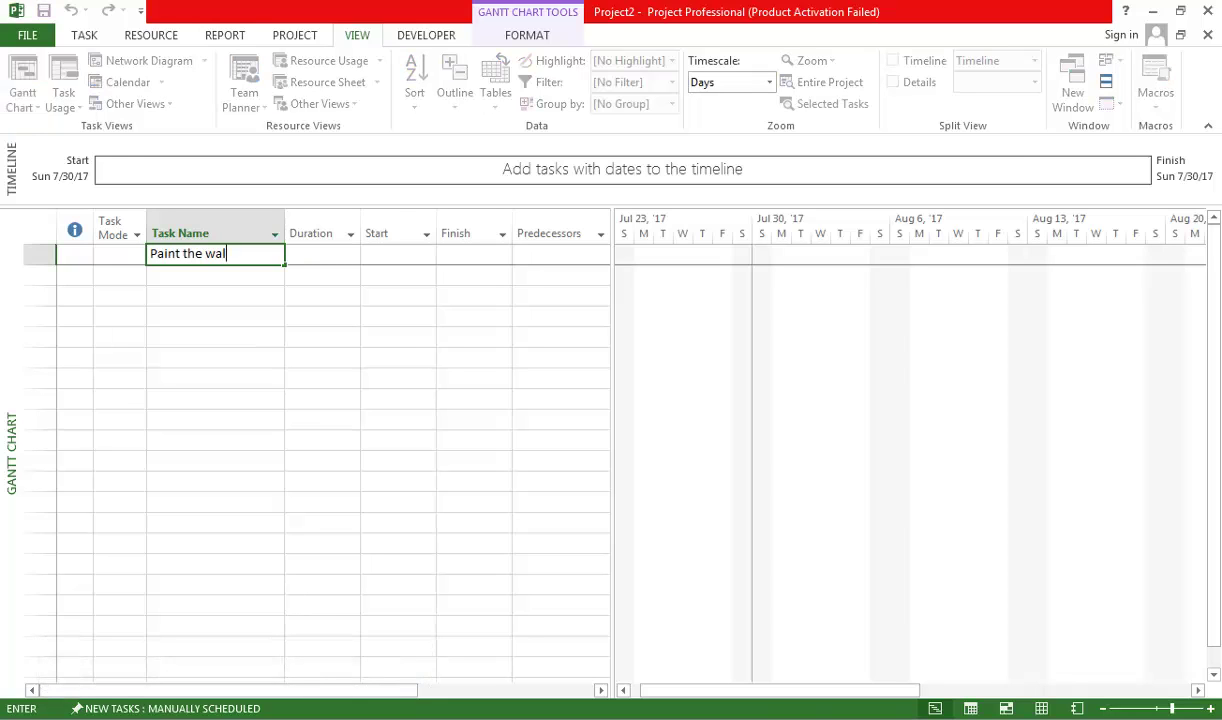
{"action": "key", "text": "Tab"}
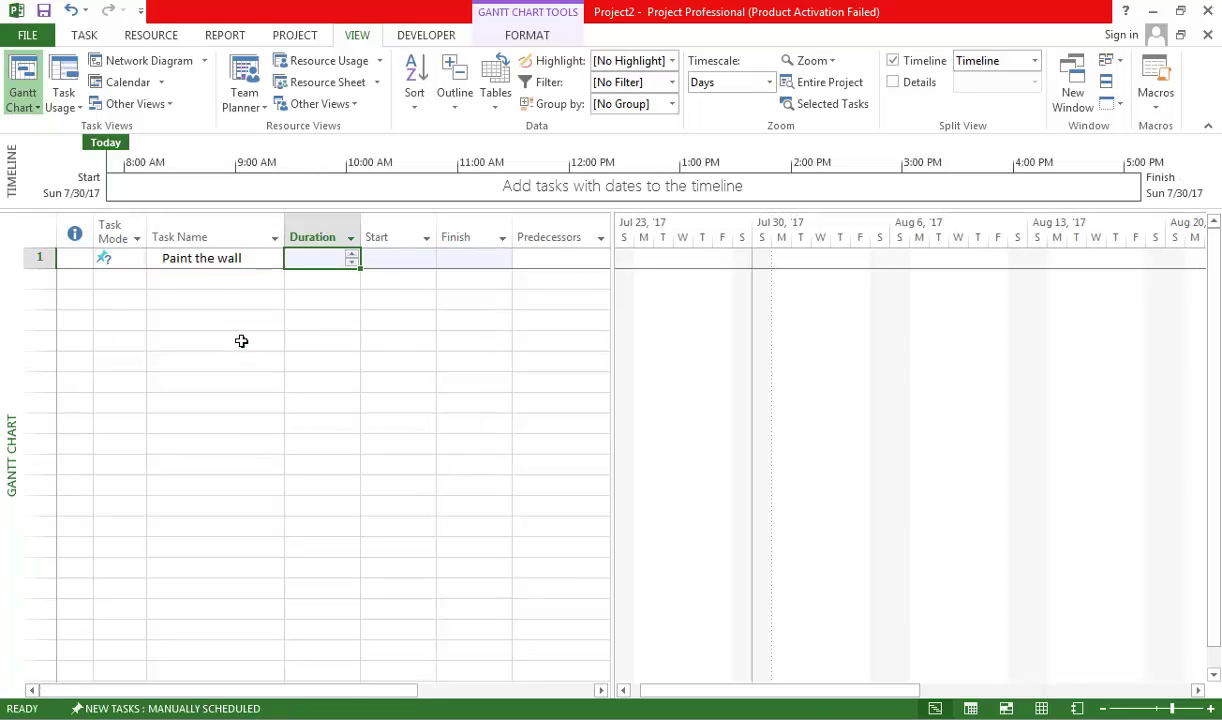
{"action": "left_click", "coordinate": [200, 278]}
{"action": "type", "text": "Cleaning"}
{"action": "key", "text": "Tab"}
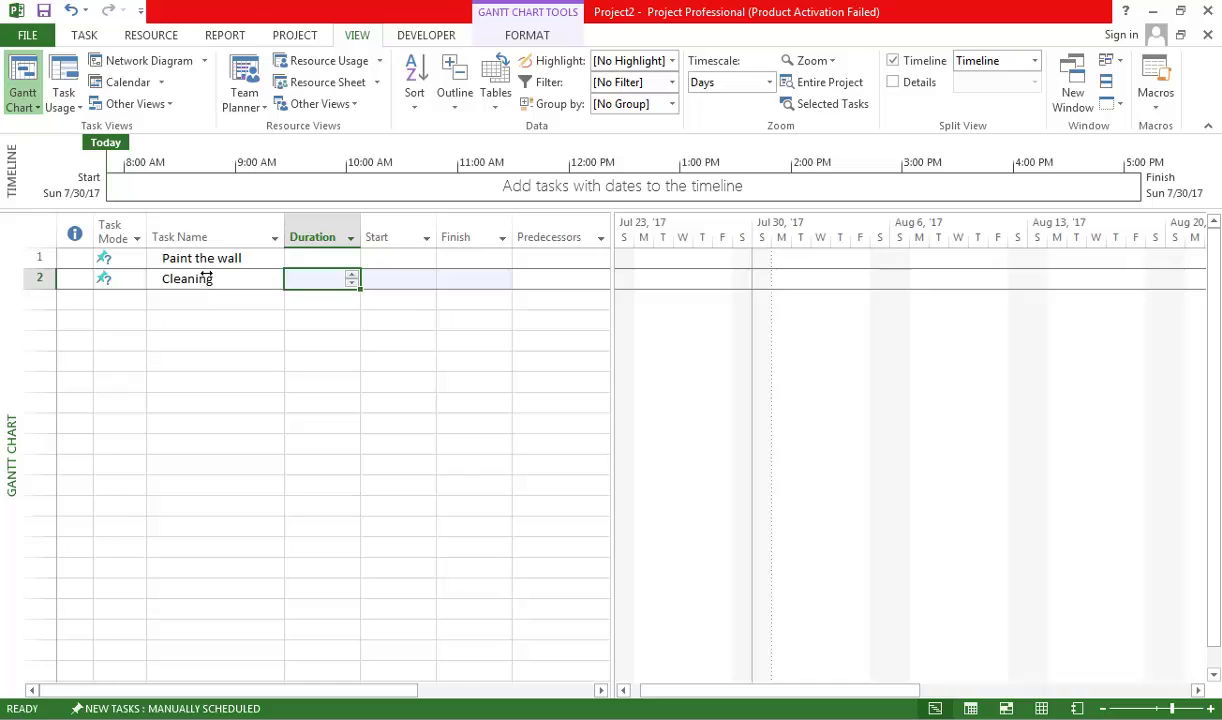
Set the duration of "Paint the wall" to 4 days and the duration of "Cleaning" to 1 day
{"action": "left_click", "coordinate": [202, 267]}
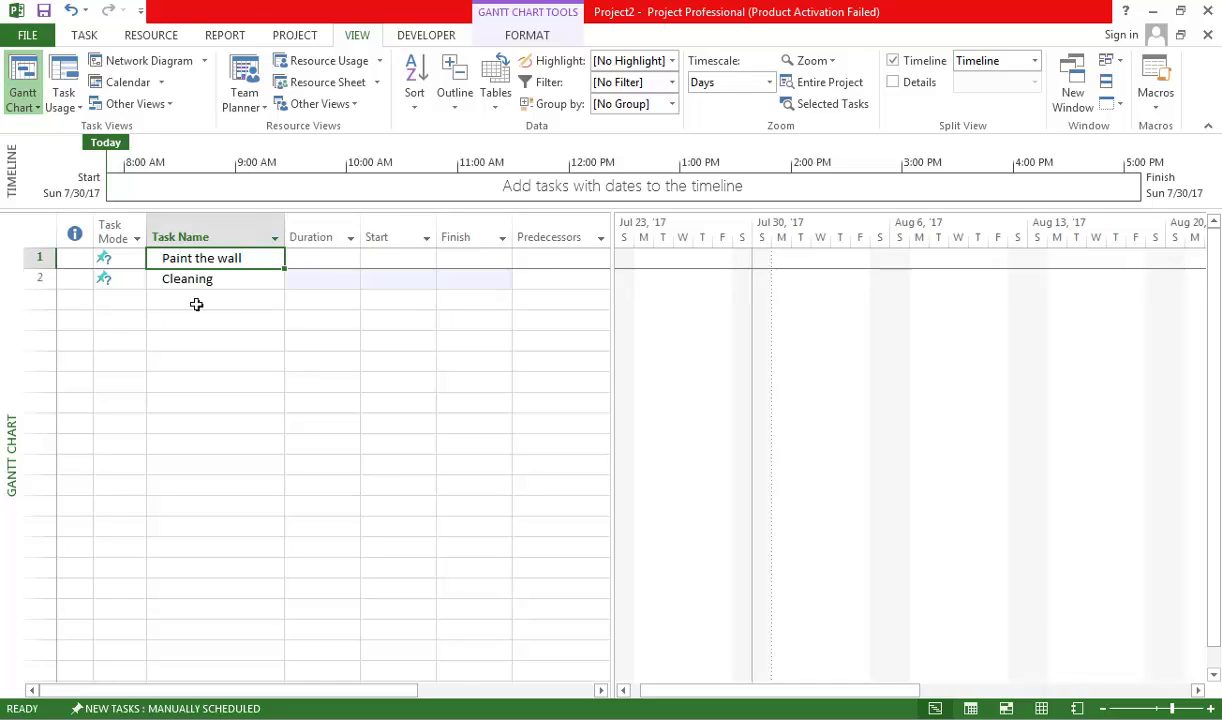
{"action": "left_click", "coordinate": [311, 263]}
{"action": "type", "text": "4d"}
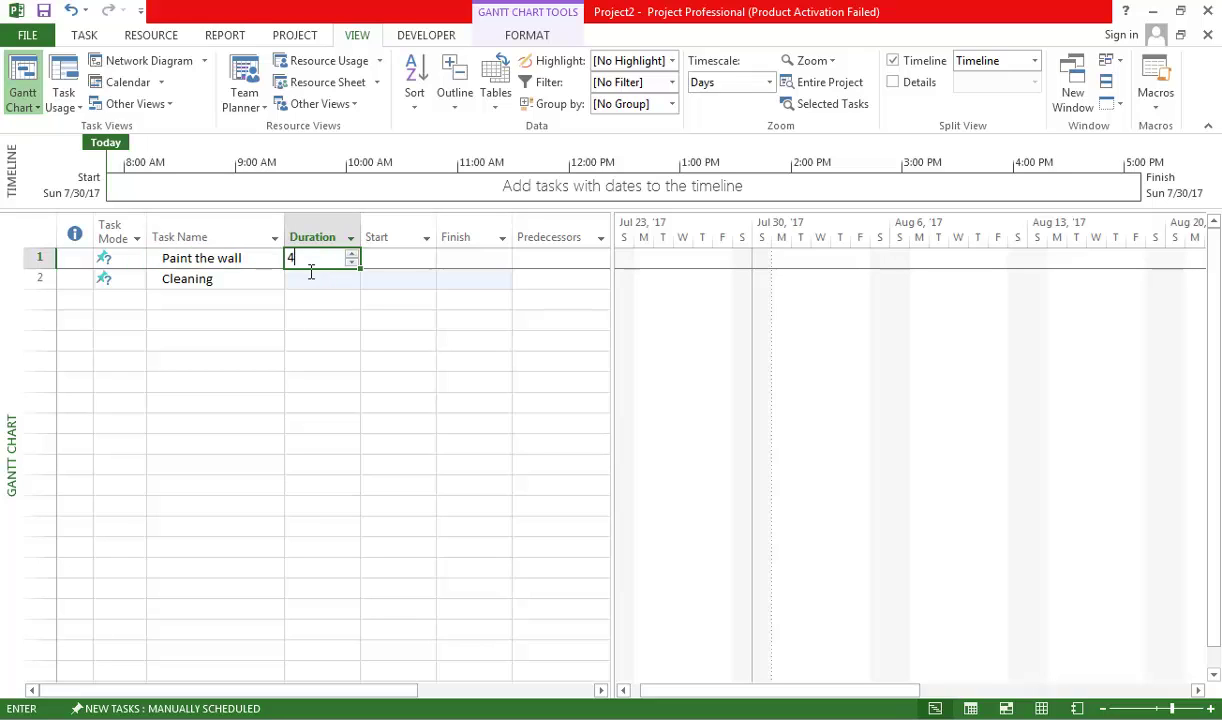
{"action": "left_click", "coordinate": [237, 281]}
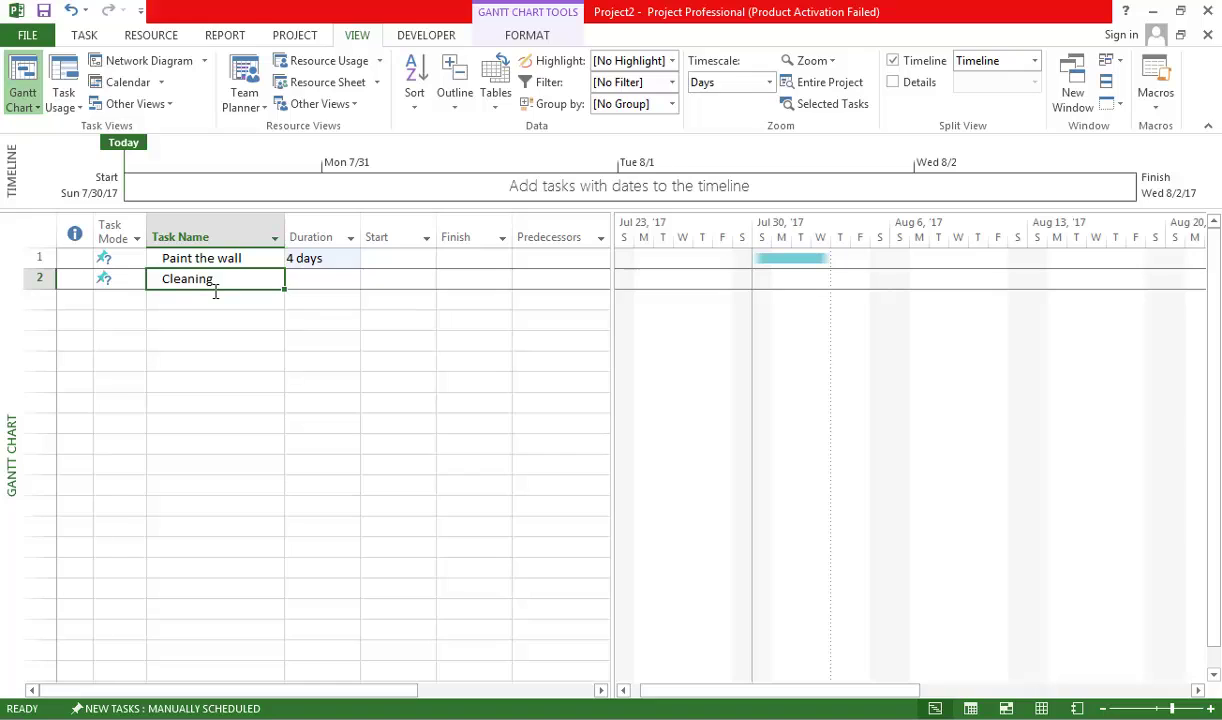
{"action": "left_click", "coordinate": [309, 281]}
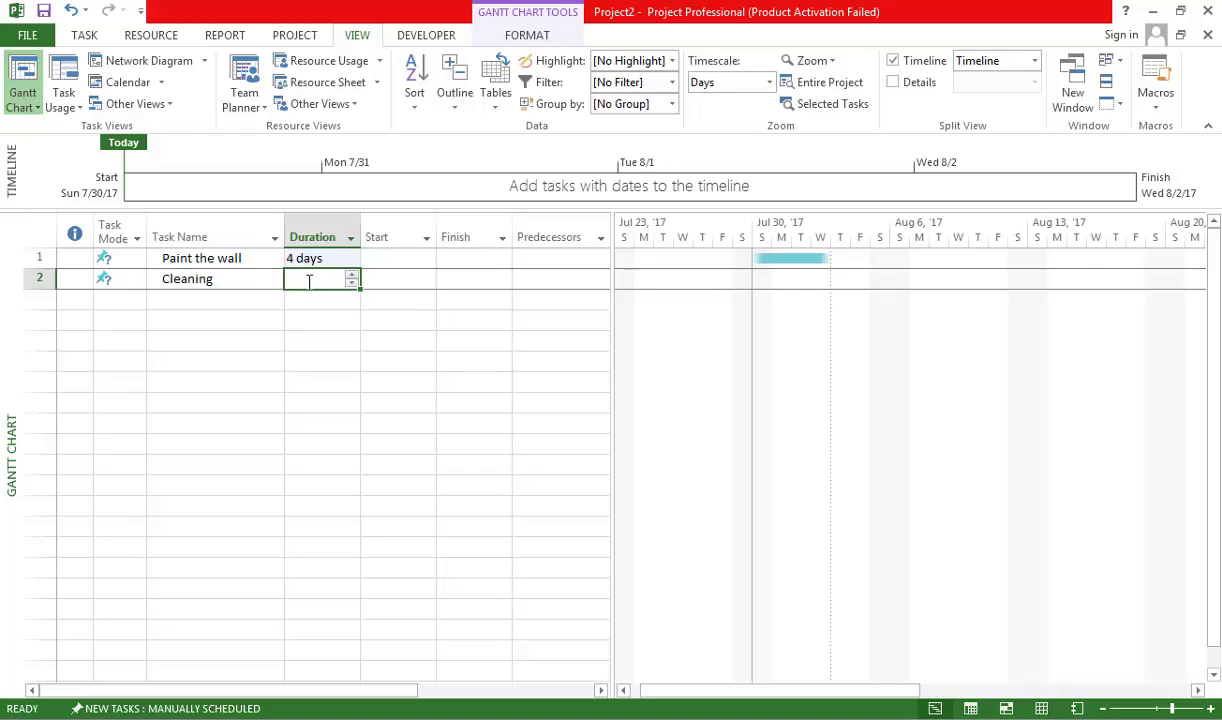
{"action": "type", "text": "1 d"}
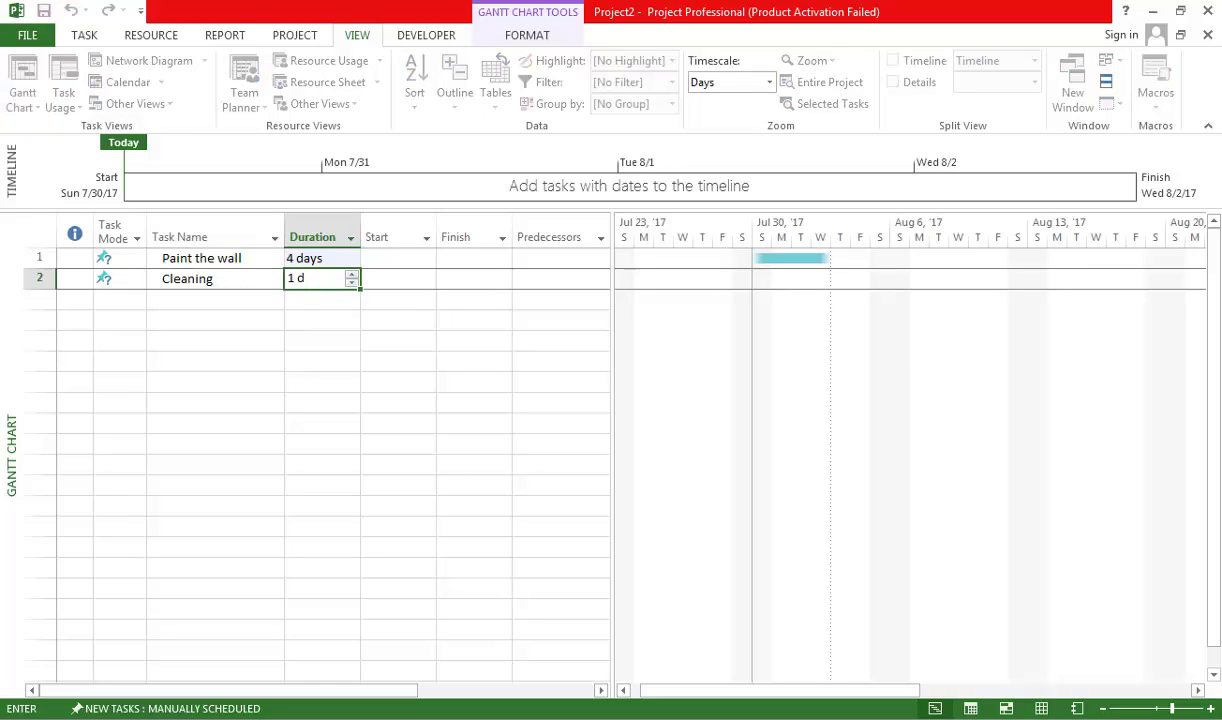
Switch both the "Paint the wall" and "Cleaning" tasks to Auto Schedule mode
{"action": "left_click", "coordinate": [209, 256]}
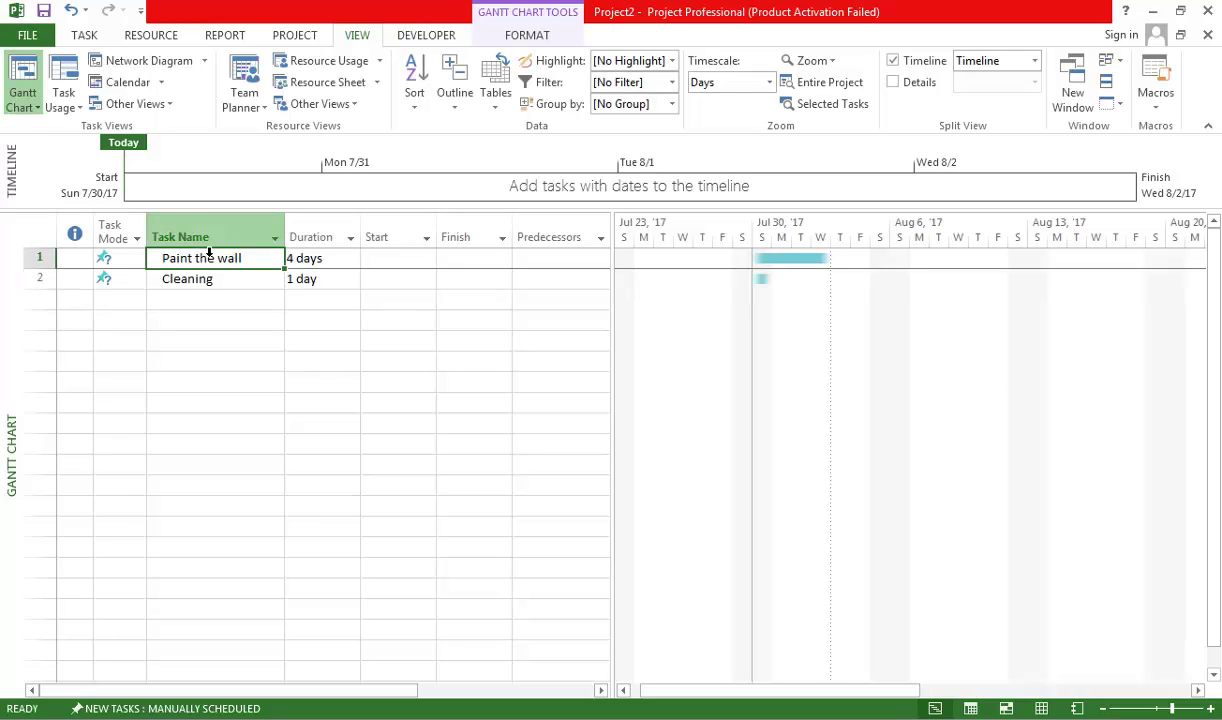
{"action": "left_click", "coordinate": [251, 277]}
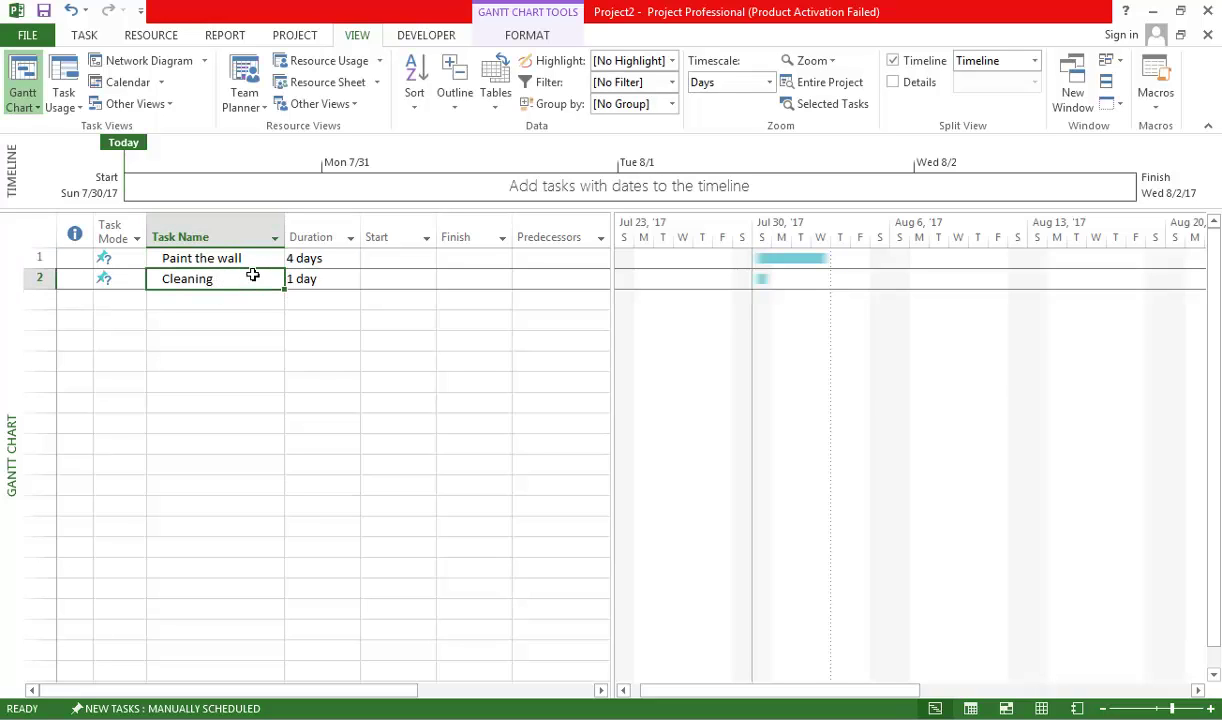
{"action": "key", "text": "shift+Up"}
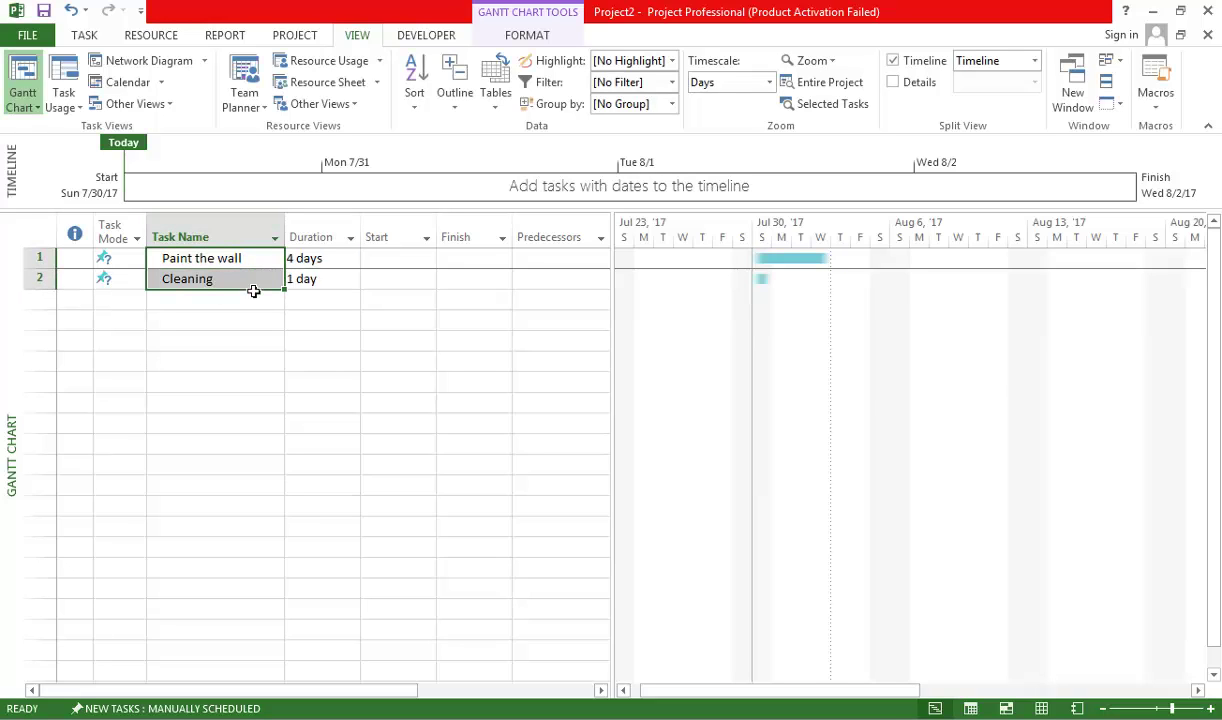
{"action": "left_click", "coordinate": [84, 35]}
{"action": "left_click", "coordinate": [655, 95]}
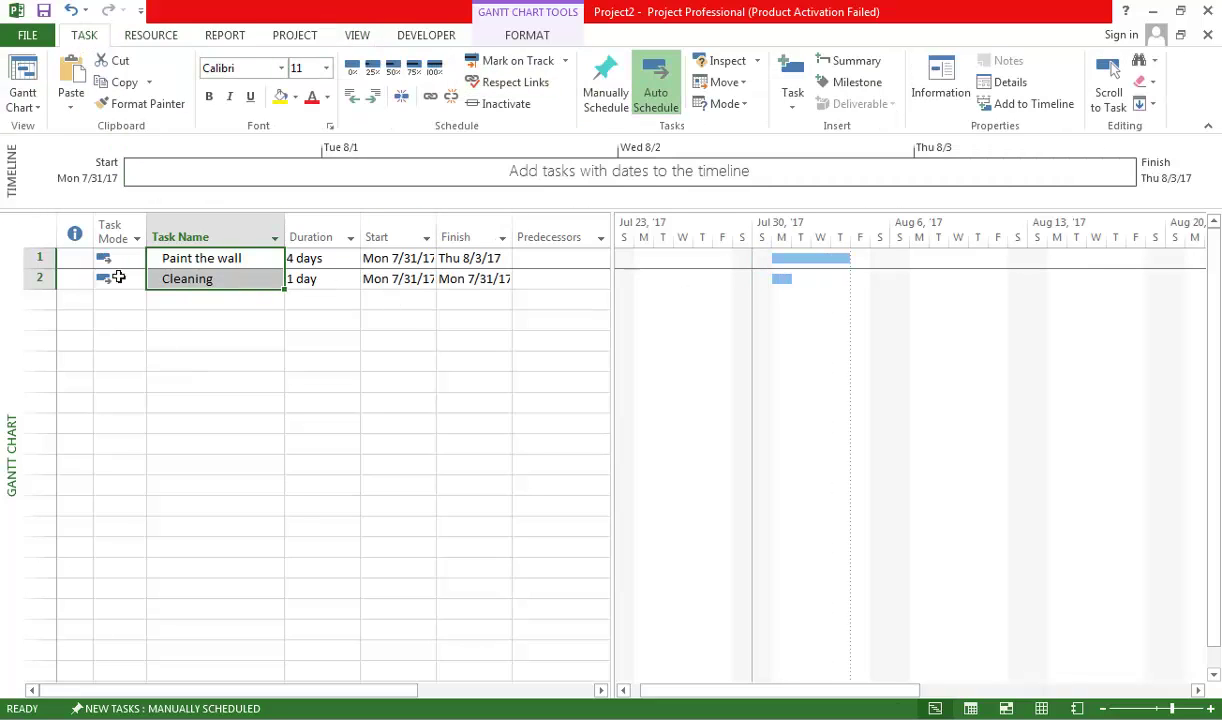
Choose July 31, 2017 as the start date of the "Paint the wall" task
{"action": "left_click", "coordinate": [240, 260]}
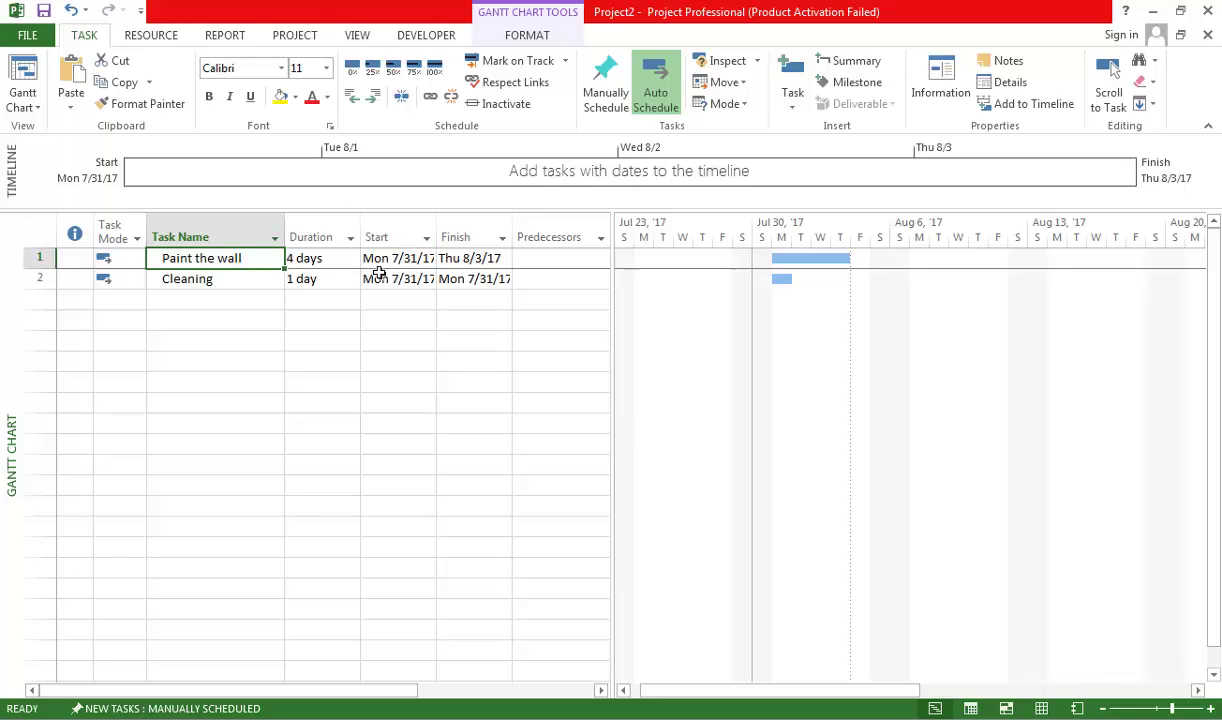
{"action": "left_click", "coordinate": [392, 260]}
{"action": "left_click", "coordinate": [427, 259]}
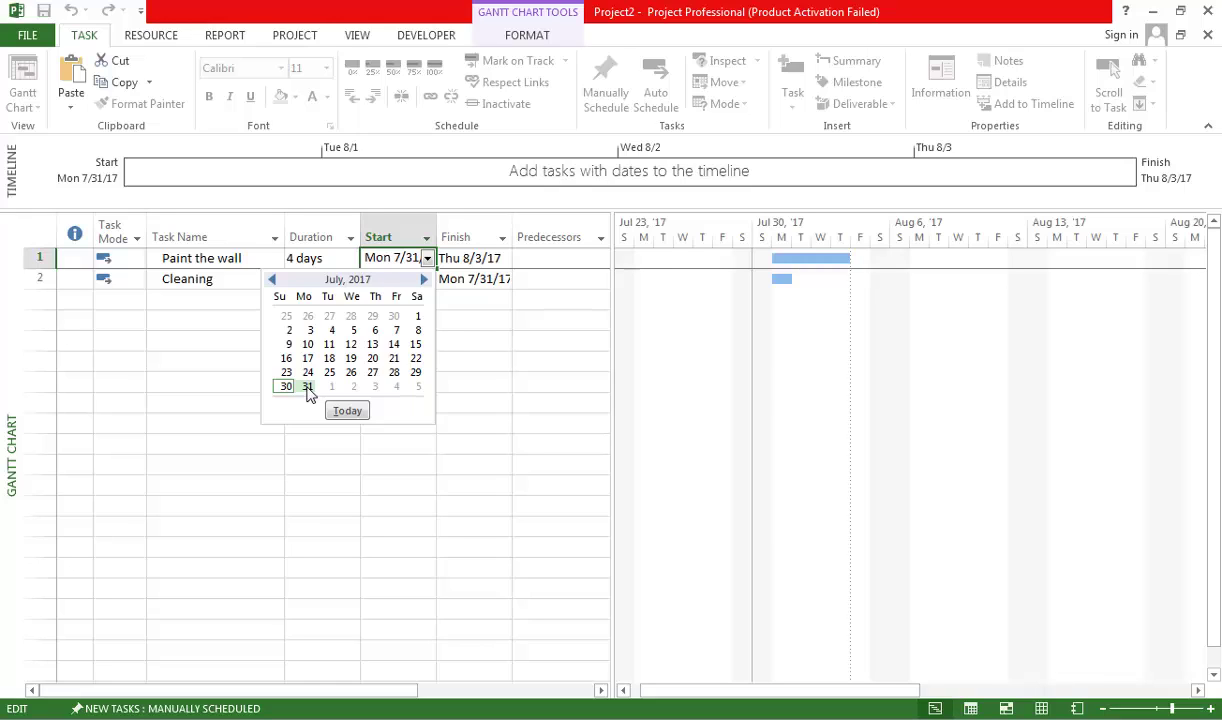
{"action": "left_click", "coordinate": [308, 387]}
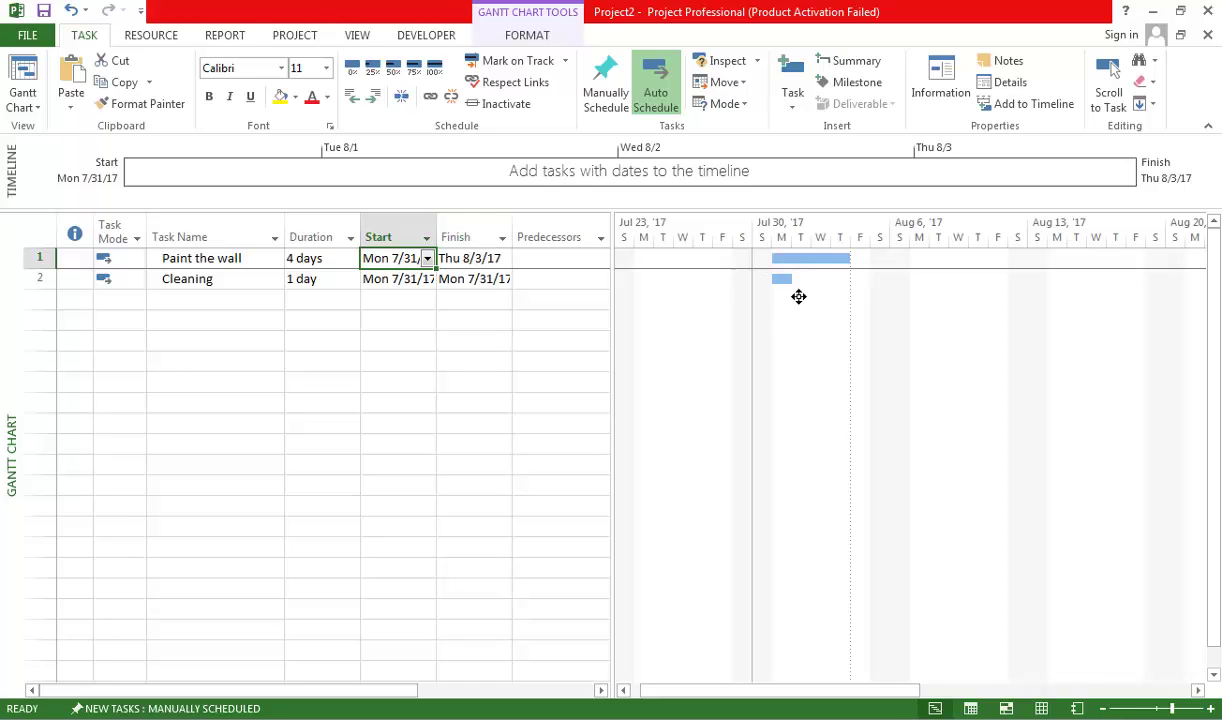
Make "Paint the wall" the predecessor of the "Cleaning" task
{"action": "mouse_move", "coordinate": [790, 282]}
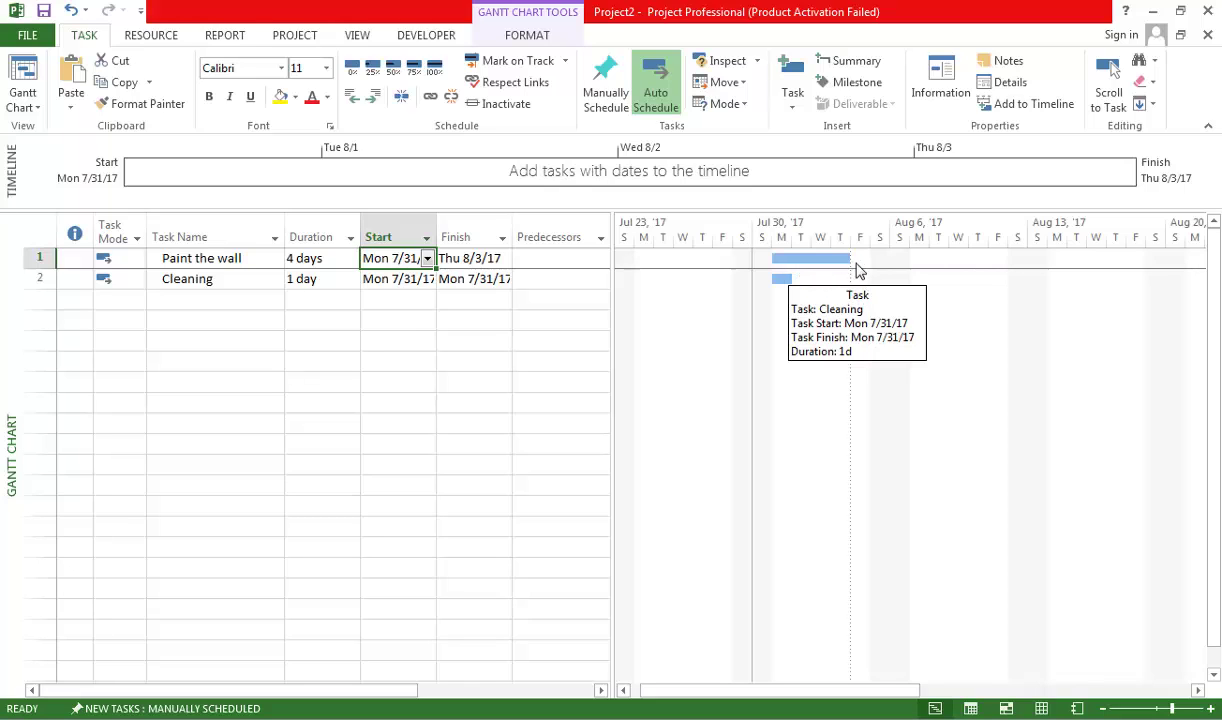
{"action": "double_click", "coordinate": [209, 282]}
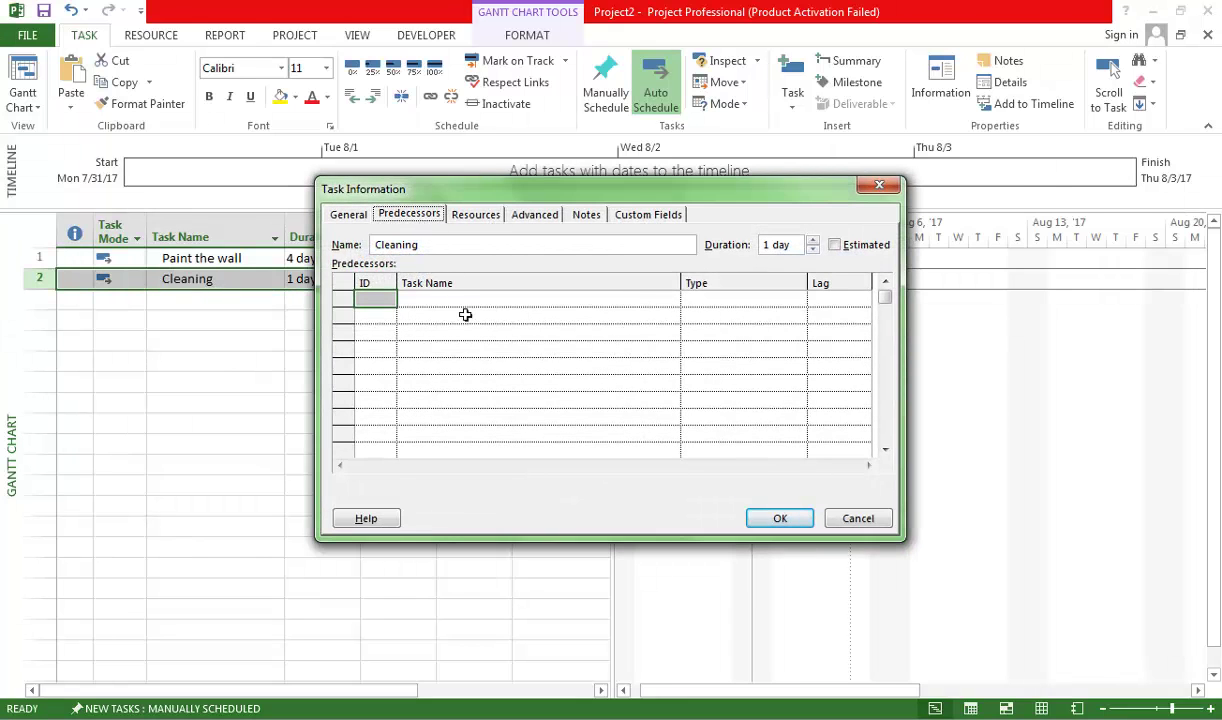
{"action": "left_click", "coordinate": [512, 300]}
{"action": "left_click", "coordinate": [671, 300]}
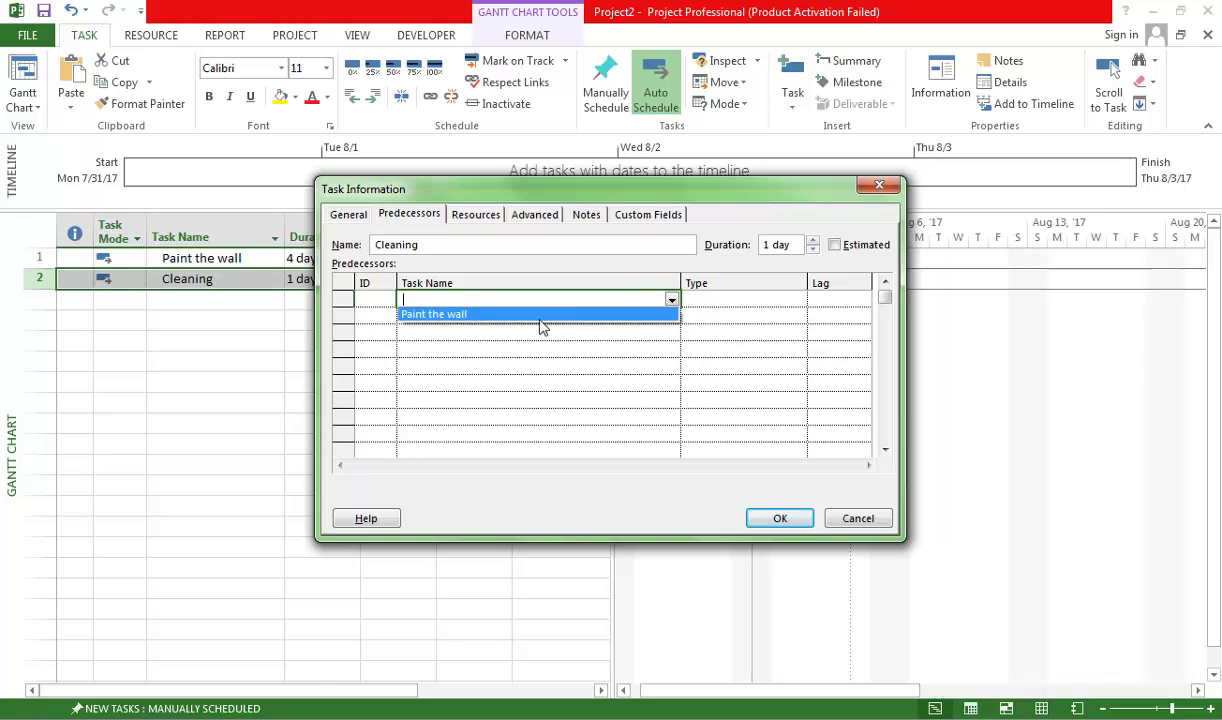
{"action": "left_click", "coordinate": [543, 318]}
{"action": "left_click", "coordinate": [779, 518]}
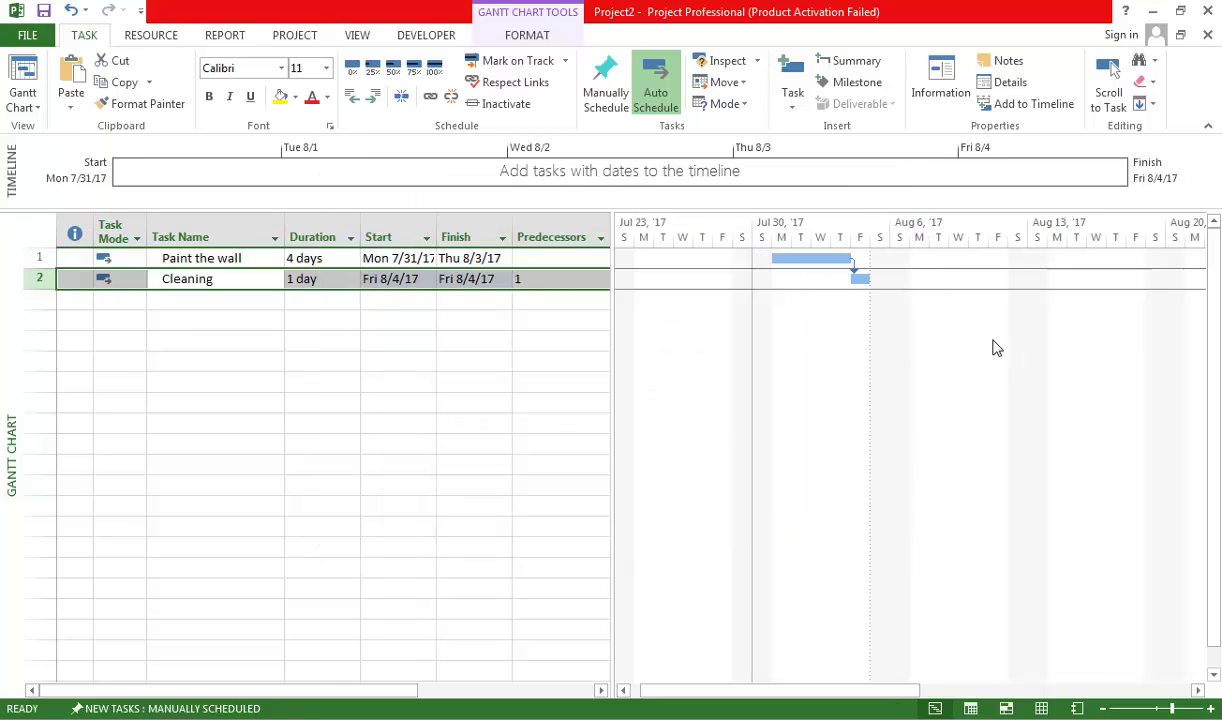
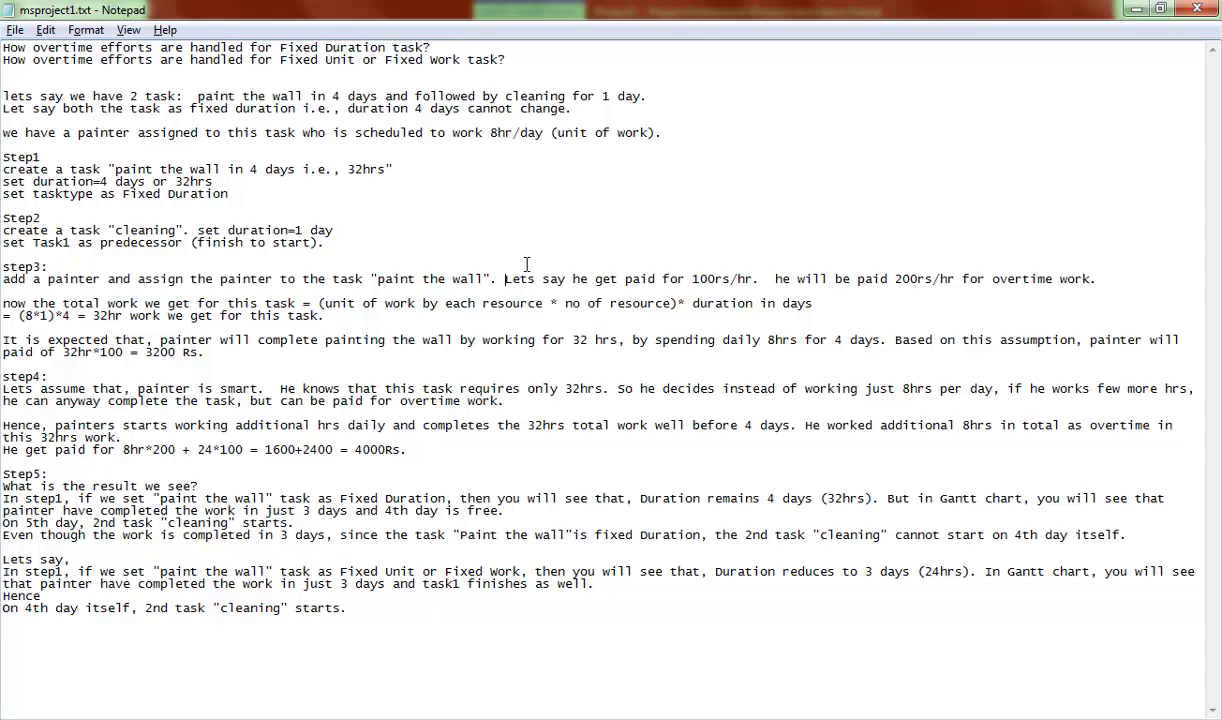
Put the pay-rate sentence of step 3 in the notes on its own line and highlight the painter's assignment and rates
{"action": "key", "text": "Return"}
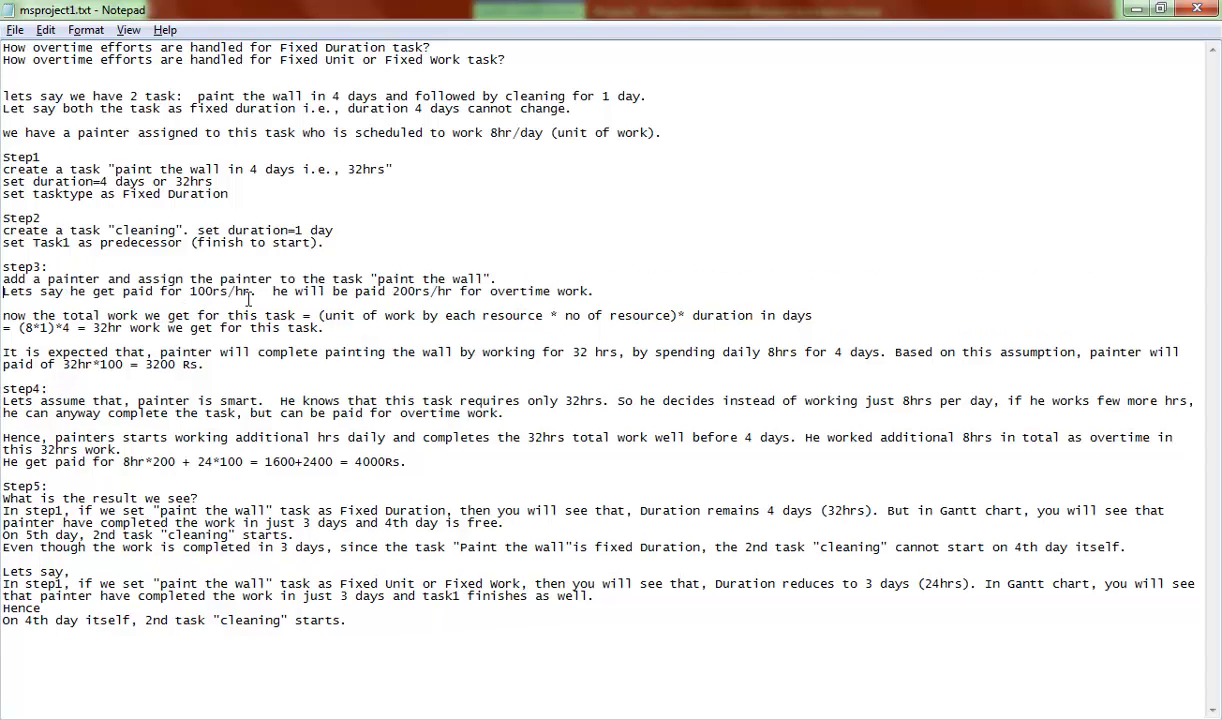
{"action": "left_click_drag", "start_coordinate": [222, 291], "coordinate": [211, 296]}
{"action": "left_click_drag", "start_coordinate": [272, 291], "coordinate": [524, 303]}
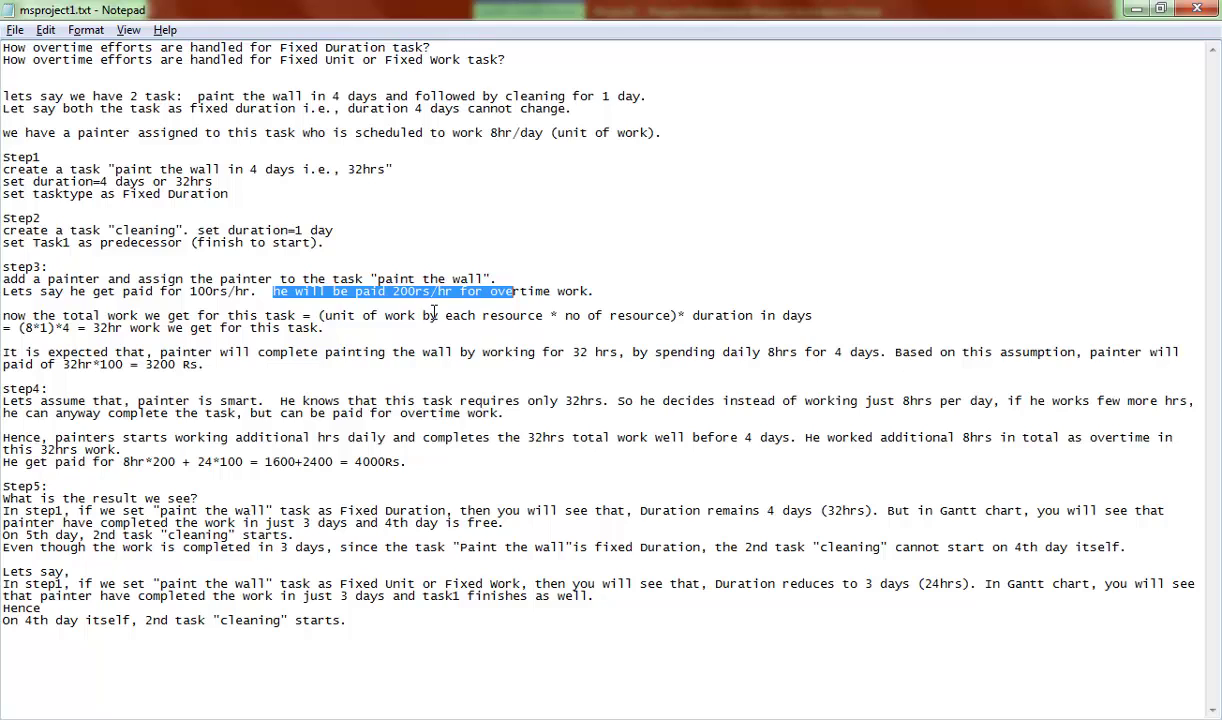
{"action": "left_click", "coordinate": [490, 304]}
{"action": "mouse_move", "coordinate": [590, 291]}
{"action": "left_mouse_down"}
{"action": "mouse_move", "coordinate": [270, 305]}
{"action": "mouse_move", "coordinate": [12, 290]}
{"action": "left_mouse_up"}
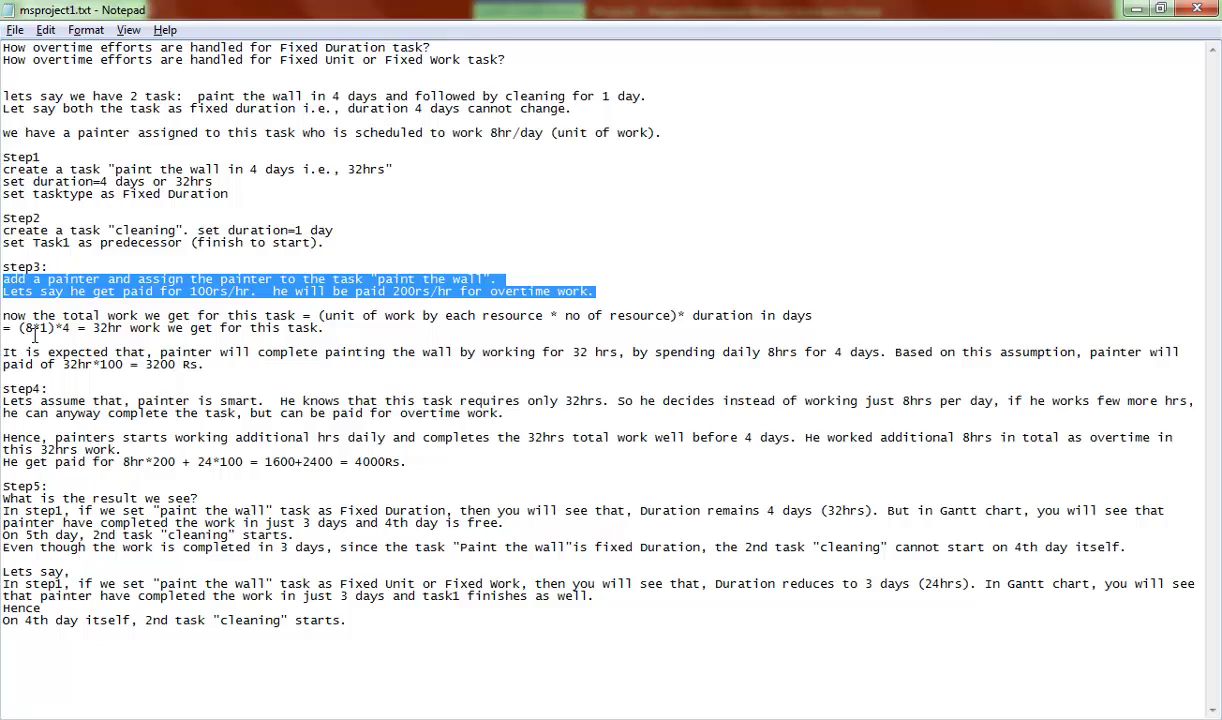
Examine the notes' calculation of total work hours and the painter's expected pay for painting the wall
{"action": "left_click_drag", "start_coordinate": [23, 330], "coordinate": [62, 330]}
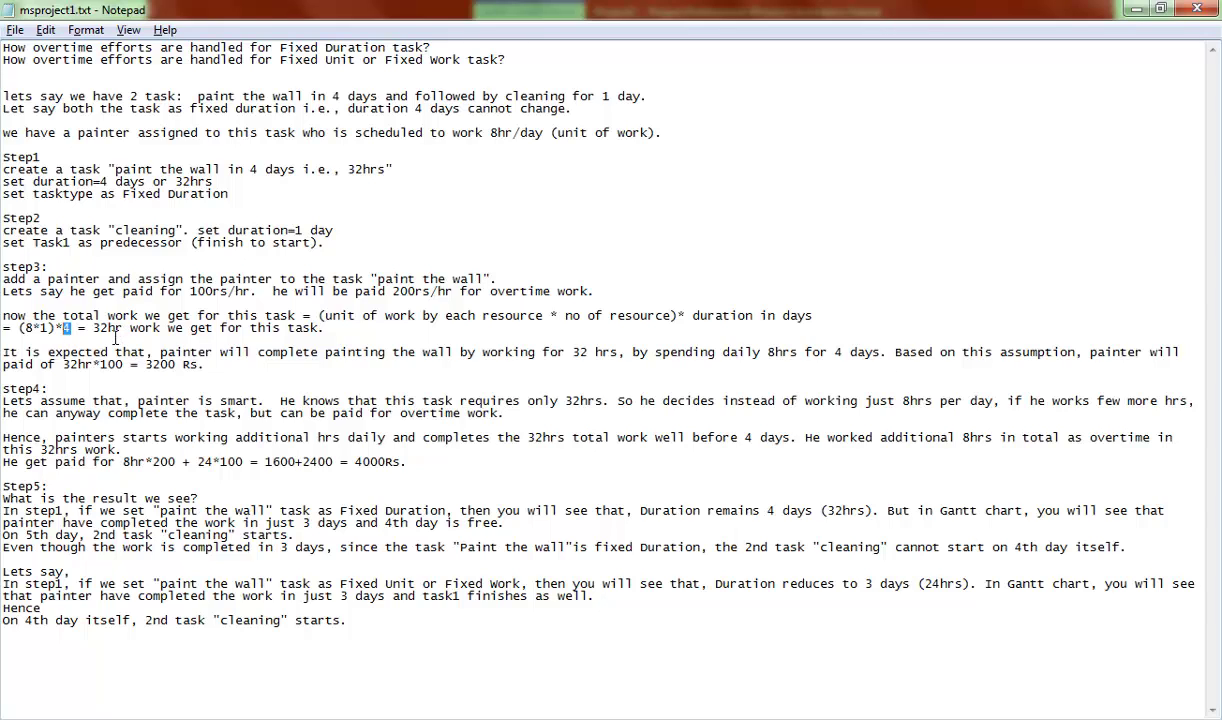
{"action": "left_click_drag", "start_coordinate": [92, 330], "coordinate": [124, 331]}
{"action": "left_click_drag", "start_coordinate": [190, 292], "coordinate": [234, 297]}
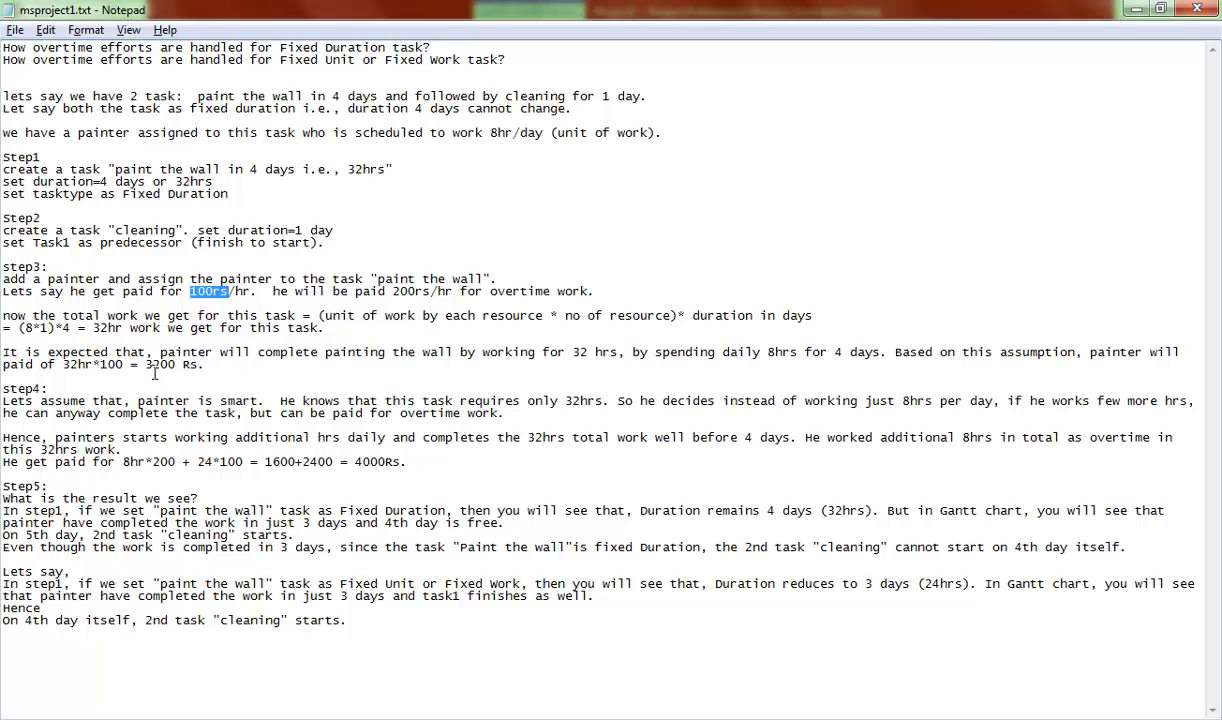
{"action": "left_click_drag", "start_coordinate": [198, 97], "coordinate": [322, 104]}
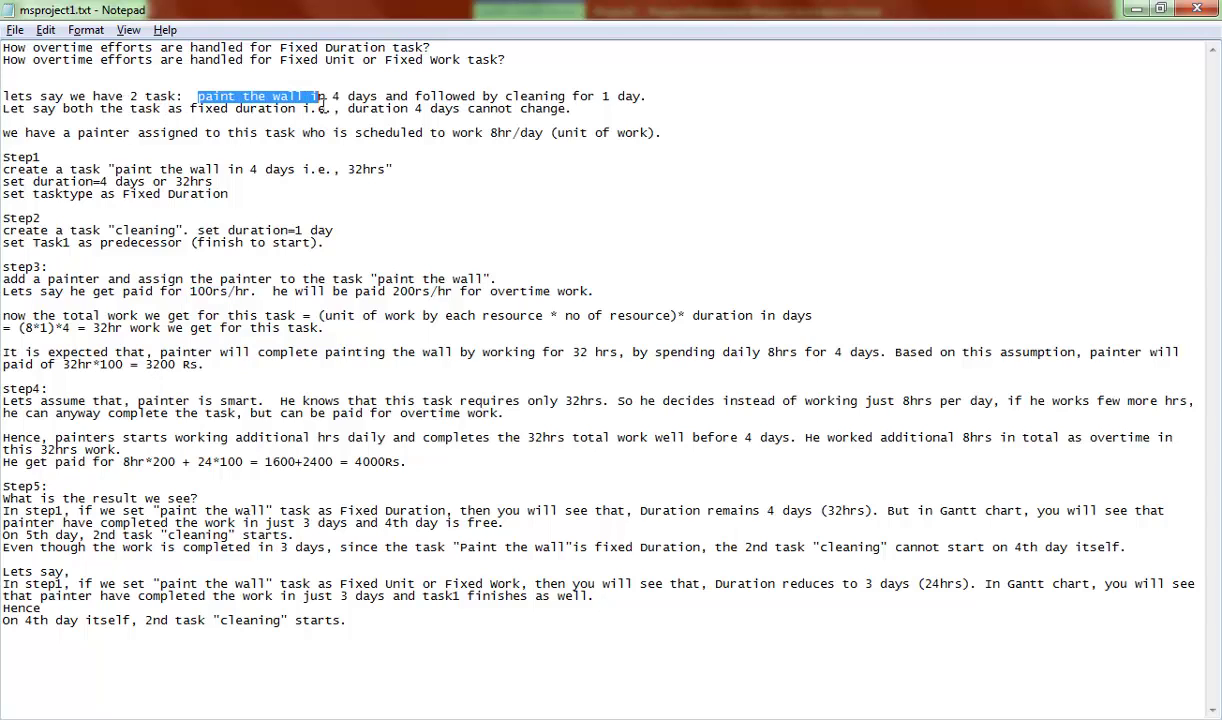
{"action": "left_click_drag", "start_coordinate": [146, 366], "coordinate": [216, 372]}
{"action": "left_click", "coordinate": [211, 383]}
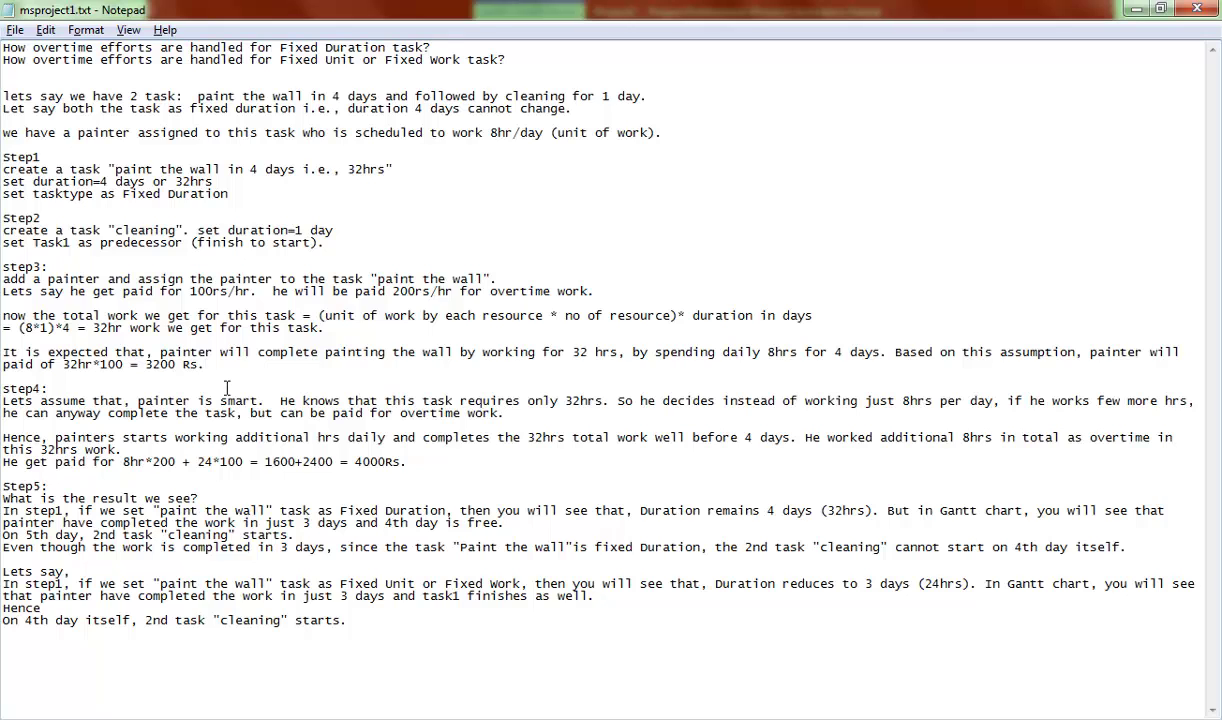
{"action": "key", "text": "Left"}
{"action": "left_click_drag", "start_coordinate": [210, 376], "coordinate": [10, 215]}
{"action": "left_click", "coordinate": [83, 258]}
Switch to Microsoft Project and add the painter by name as a resource in the Resource Sheet
{"action": "key", "text": "alt+Tab"}
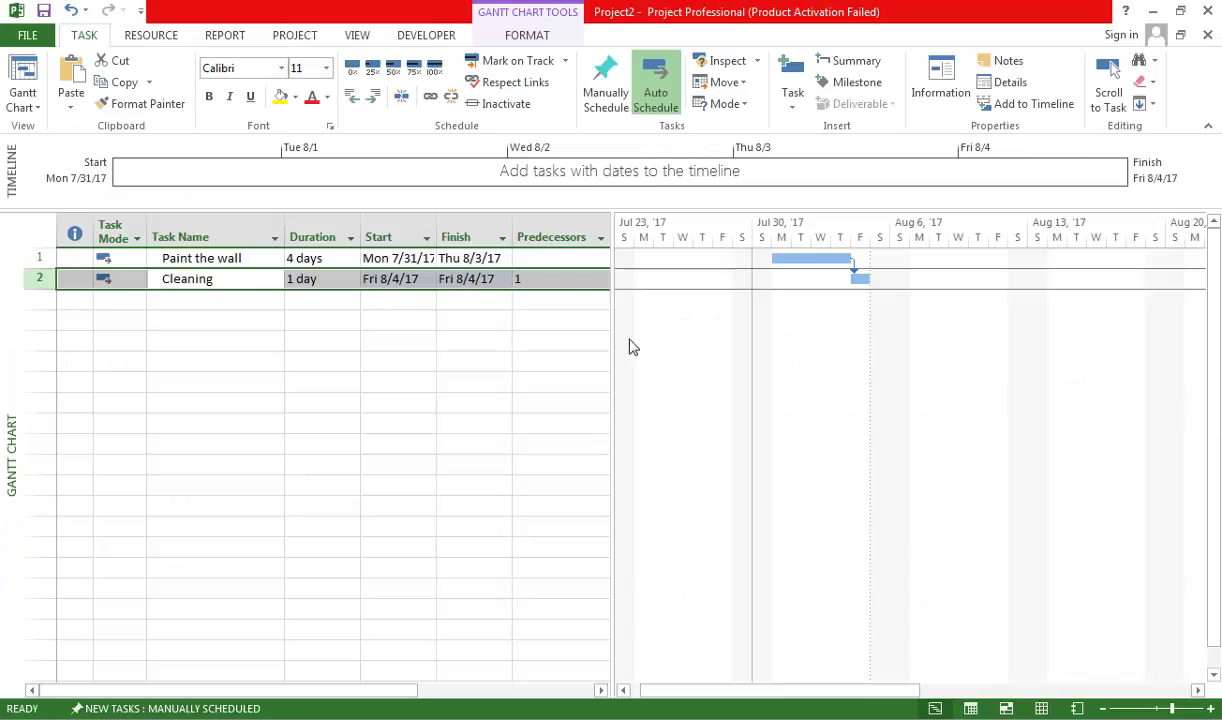
{"action": "left_click", "coordinate": [250, 258]}
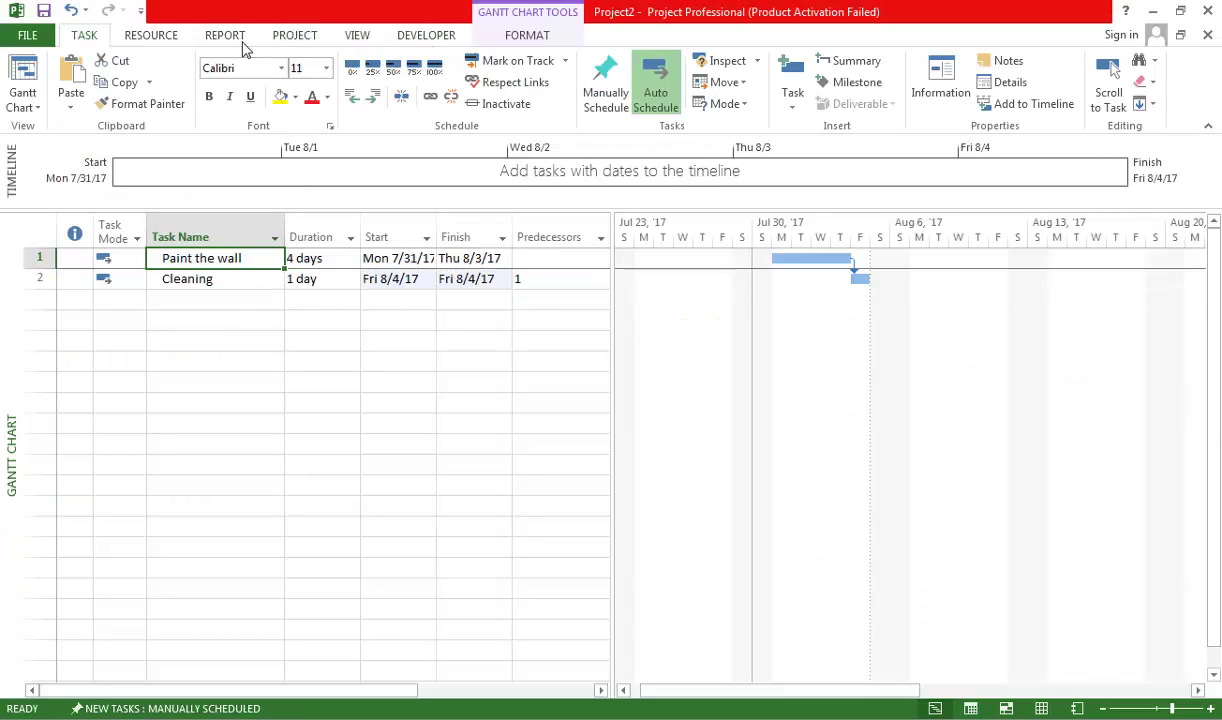
{"action": "left_click", "coordinate": [358, 36]}
{"action": "left_click", "coordinate": [335, 64]}
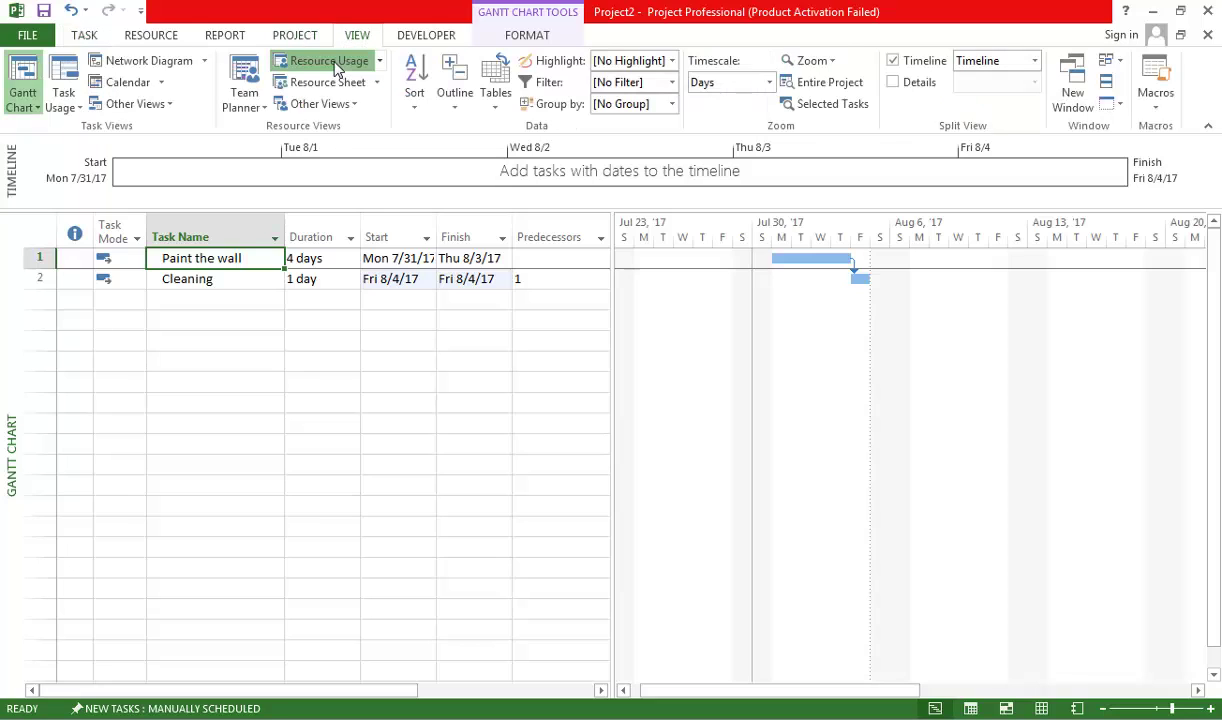
{"action": "left_click", "coordinate": [320, 83]}
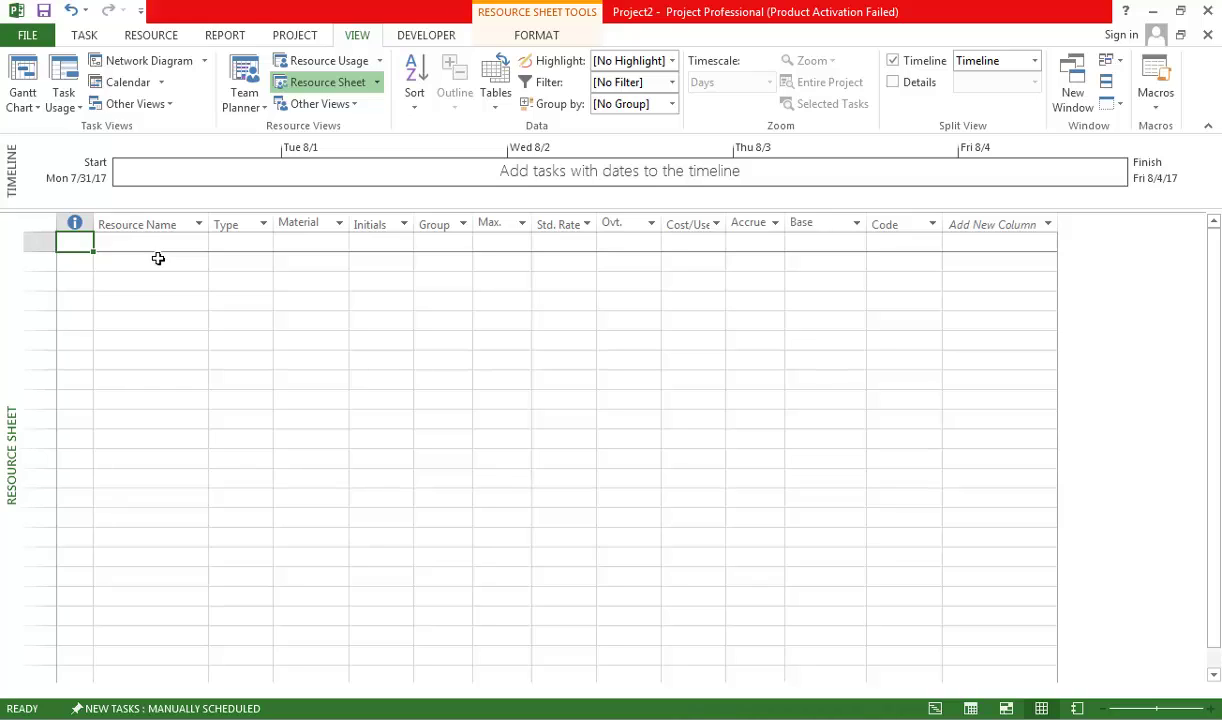
{"action": "key", "text": "Right"}
{"action": "type", "text": "P"}
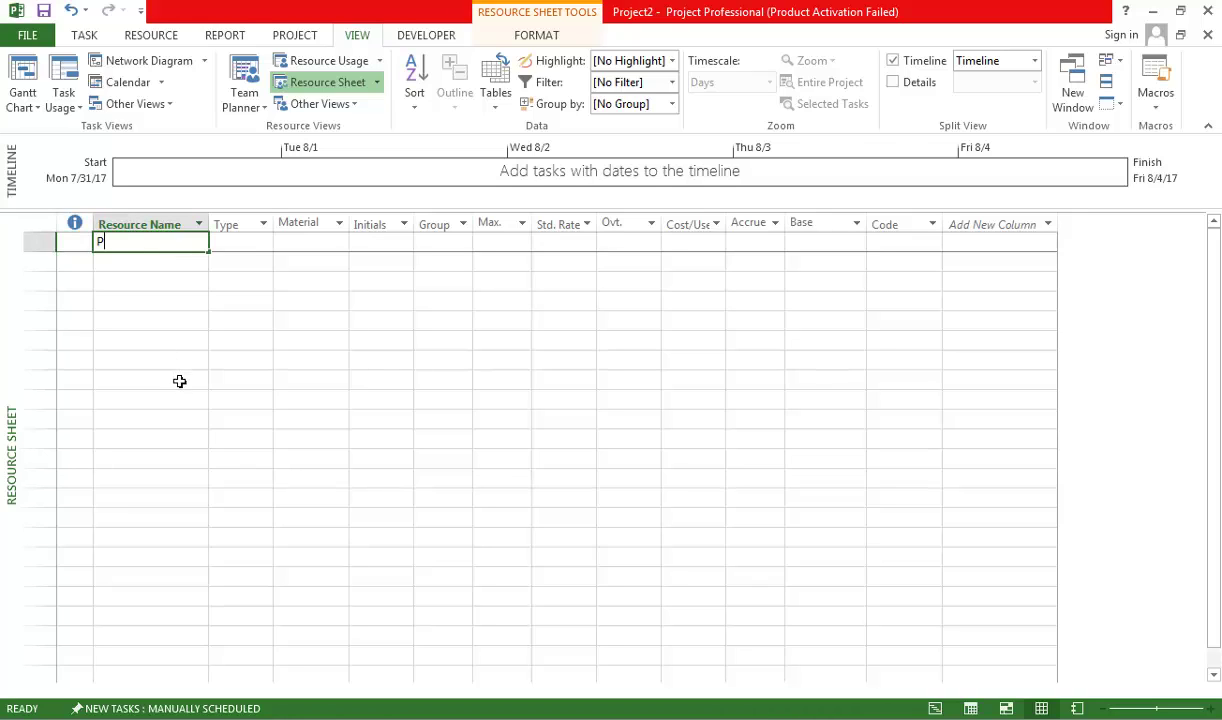
{"action": "type", "text": "rem"}
{"action": "key", "text": "Tab"}
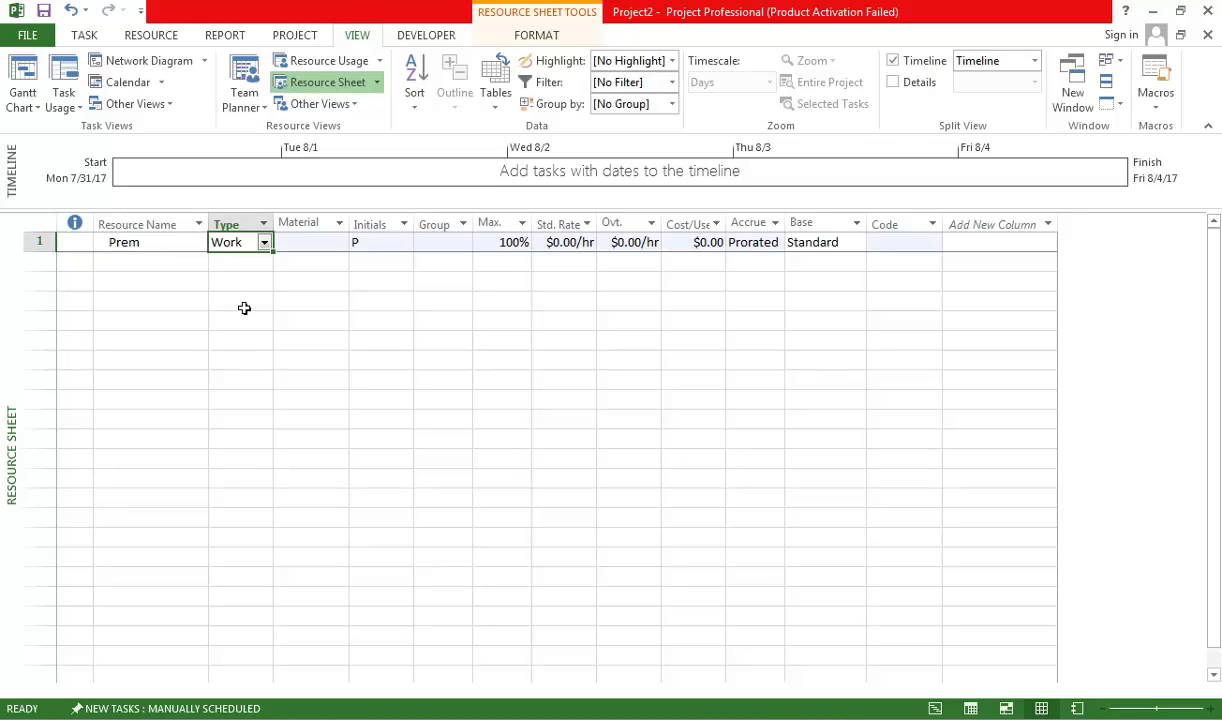
Set the painter's standard rate to 100 per hour
{"action": "left_click", "coordinate": [428, 243]}
{"action": "left_click", "coordinate": [578, 245]}
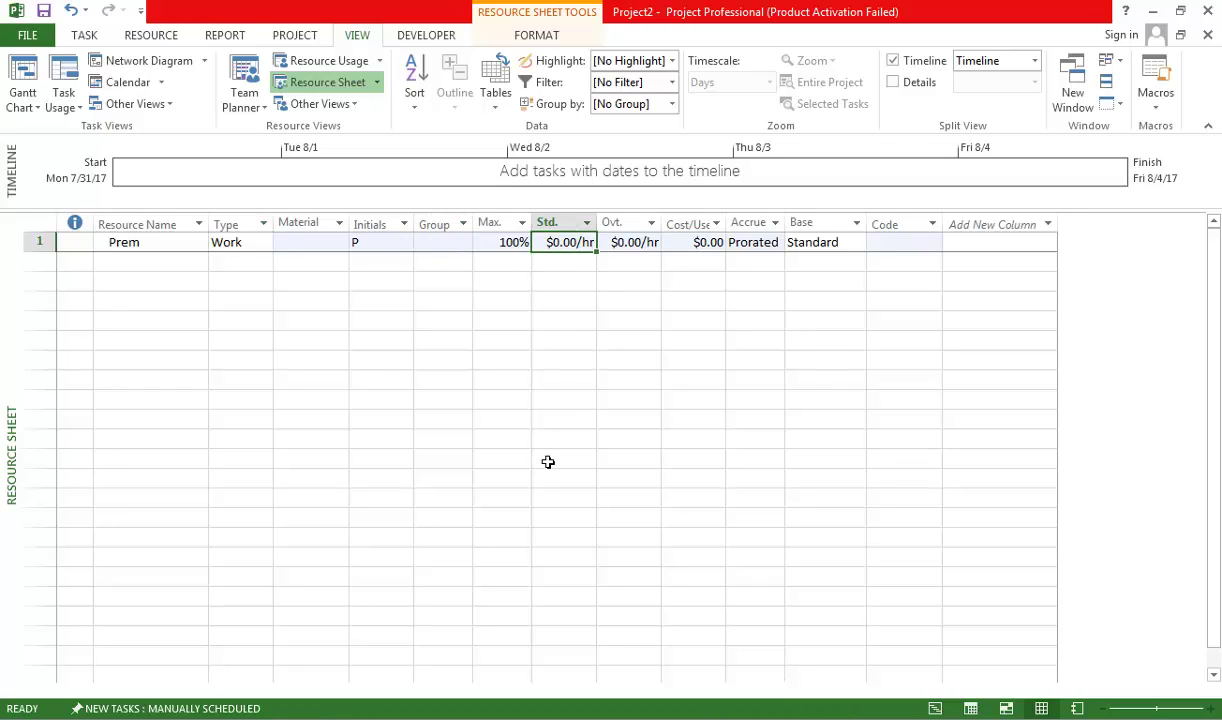
{"action": "type", "text": "100"}
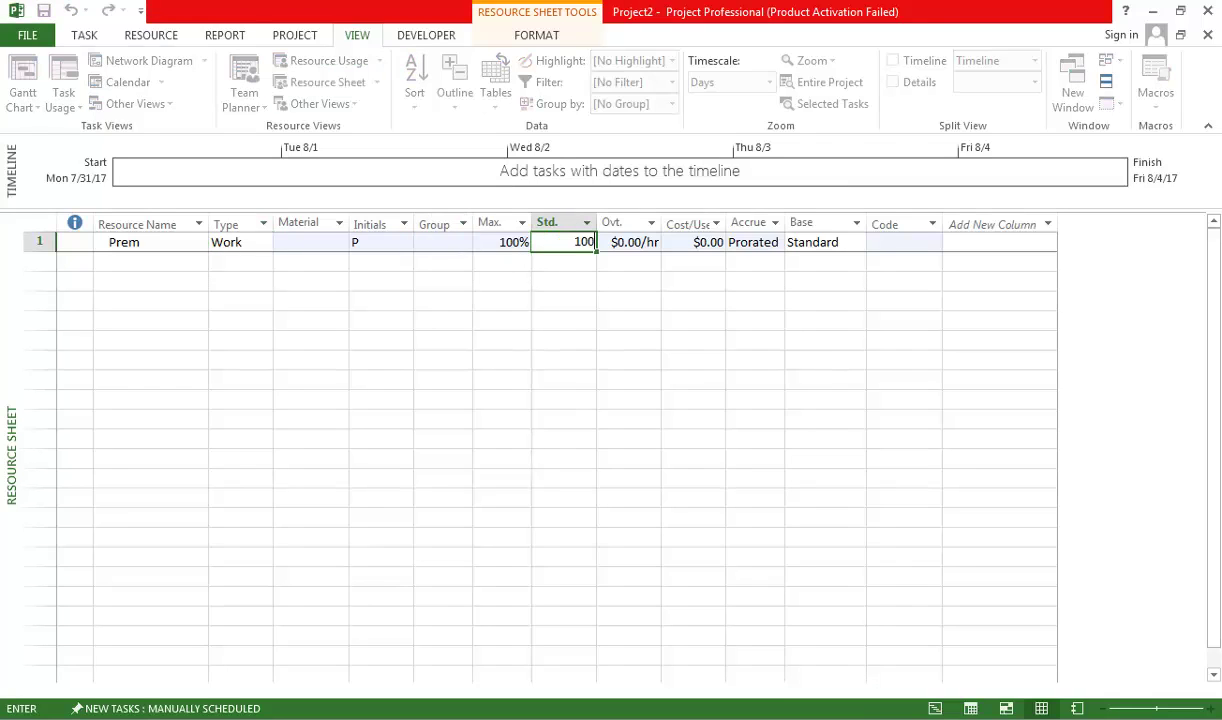
{"action": "left_click", "coordinate": [566, 319]}
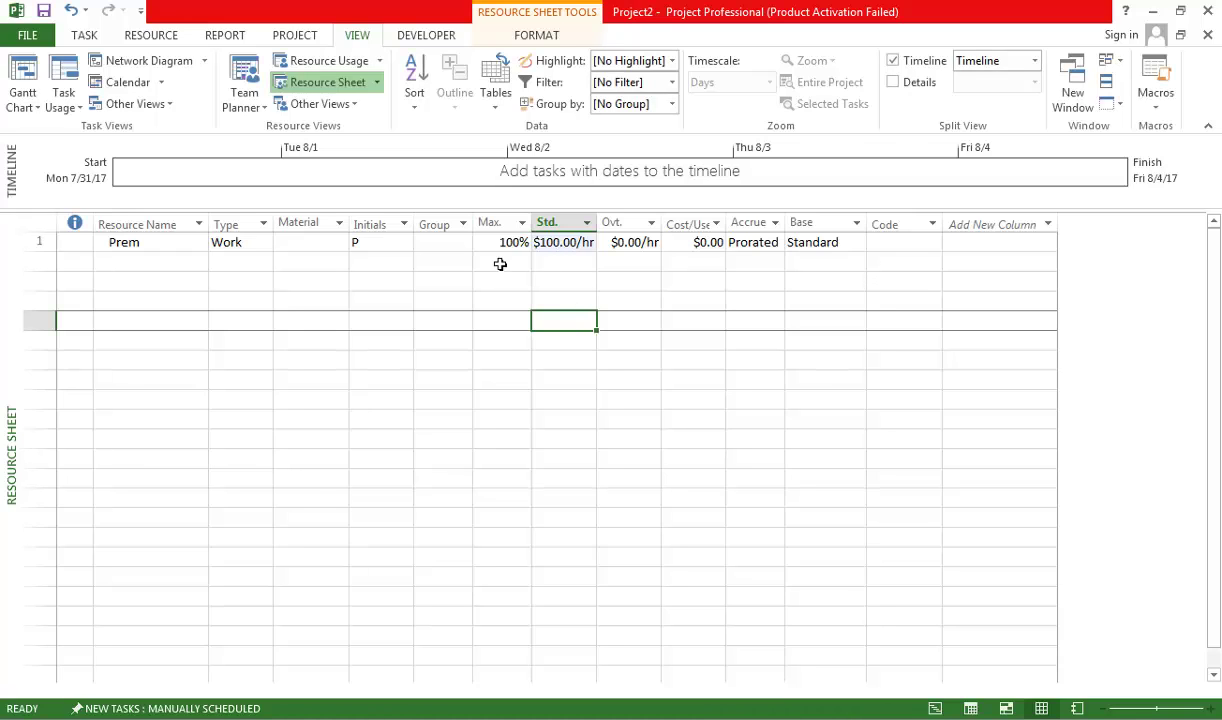
Change the project's currency to INR and widen the Std. Rate column to fit its contents
{"action": "left_click", "coordinate": [27, 35]}
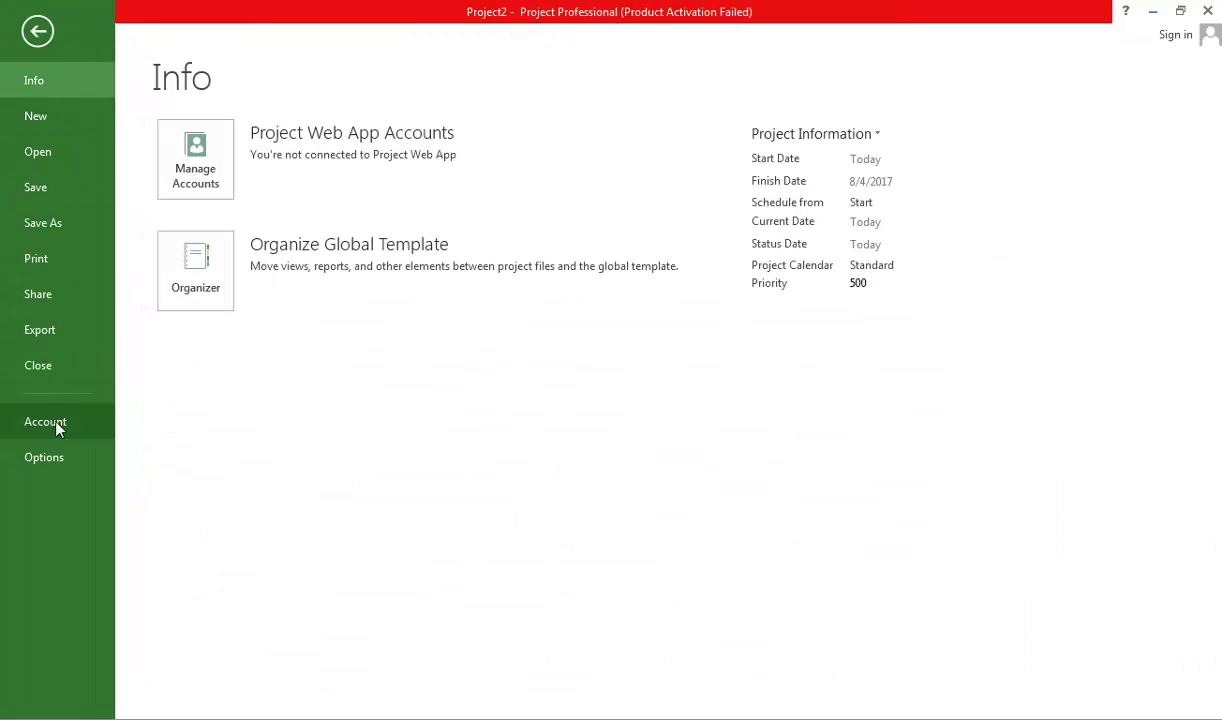
{"action": "left_click", "coordinate": [47, 458]}
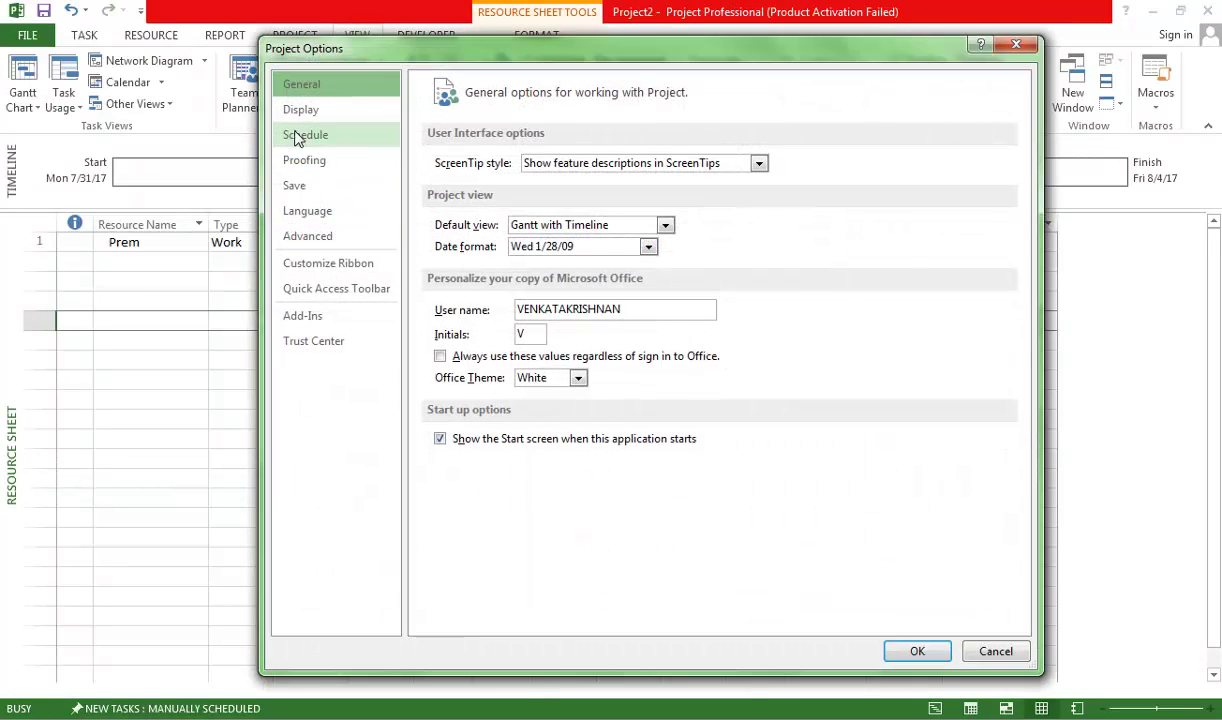
{"action": "left_click", "coordinate": [300, 110]}
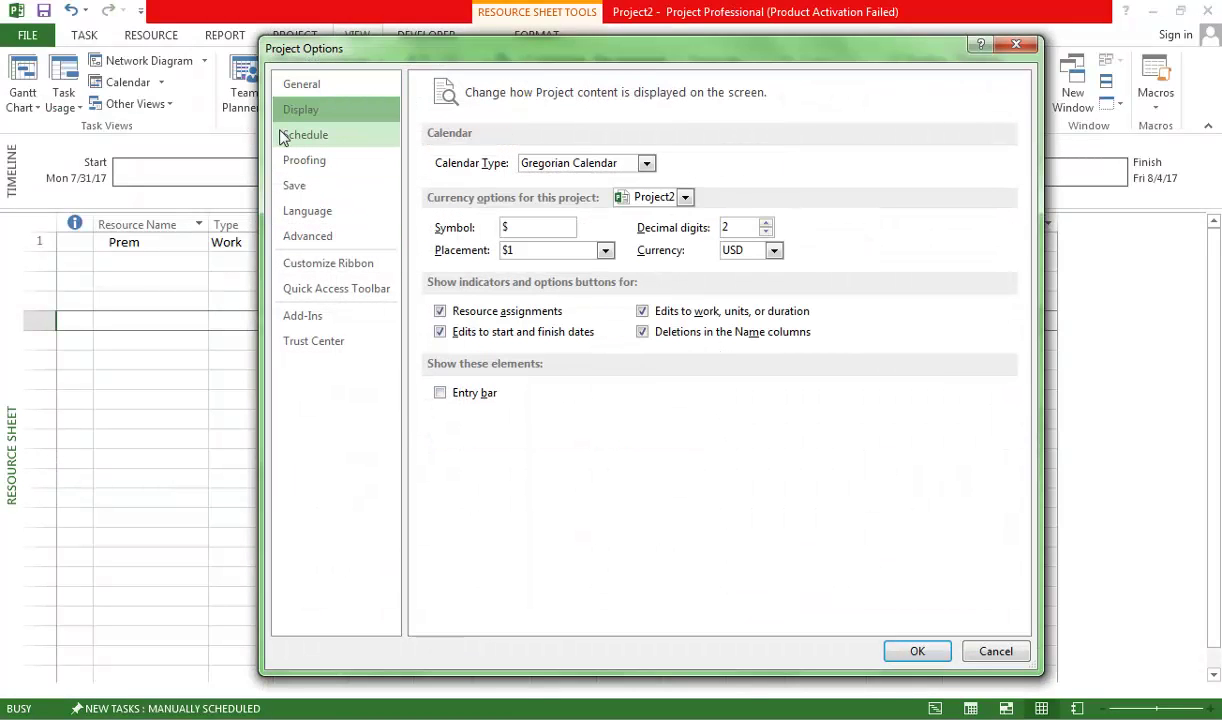
{"action": "left_click", "coordinate": [774, 250]}
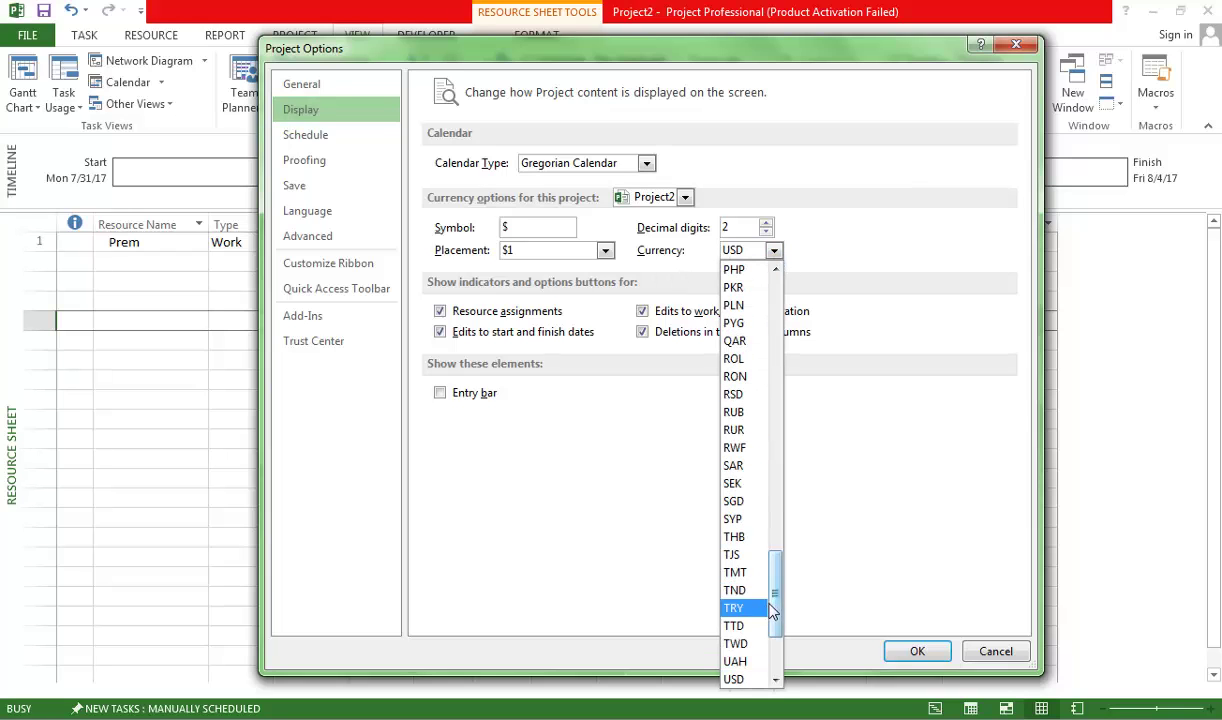
{"action": "left_click_drag", "start_coordinate": [776, 594], "coordinate": [797, 437]}
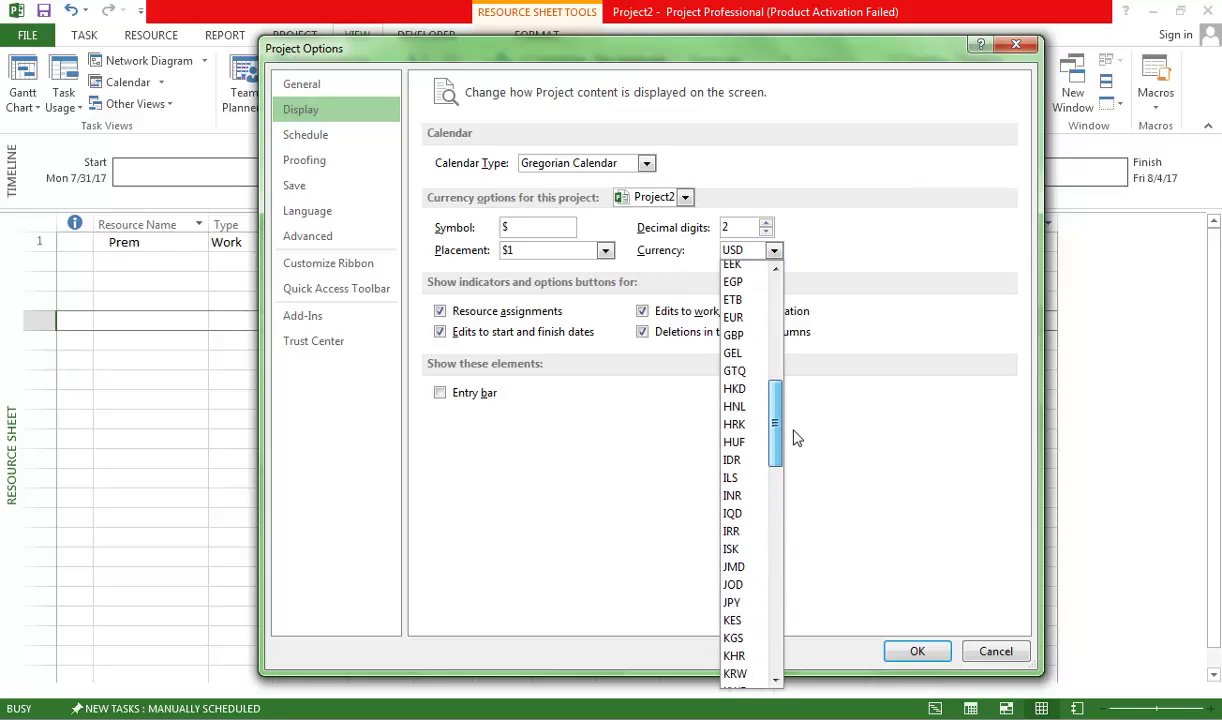
{"action": "left_click", "coordinate": [733, 495]}
{"action": "left_click", "coordinate": [912, 650]}
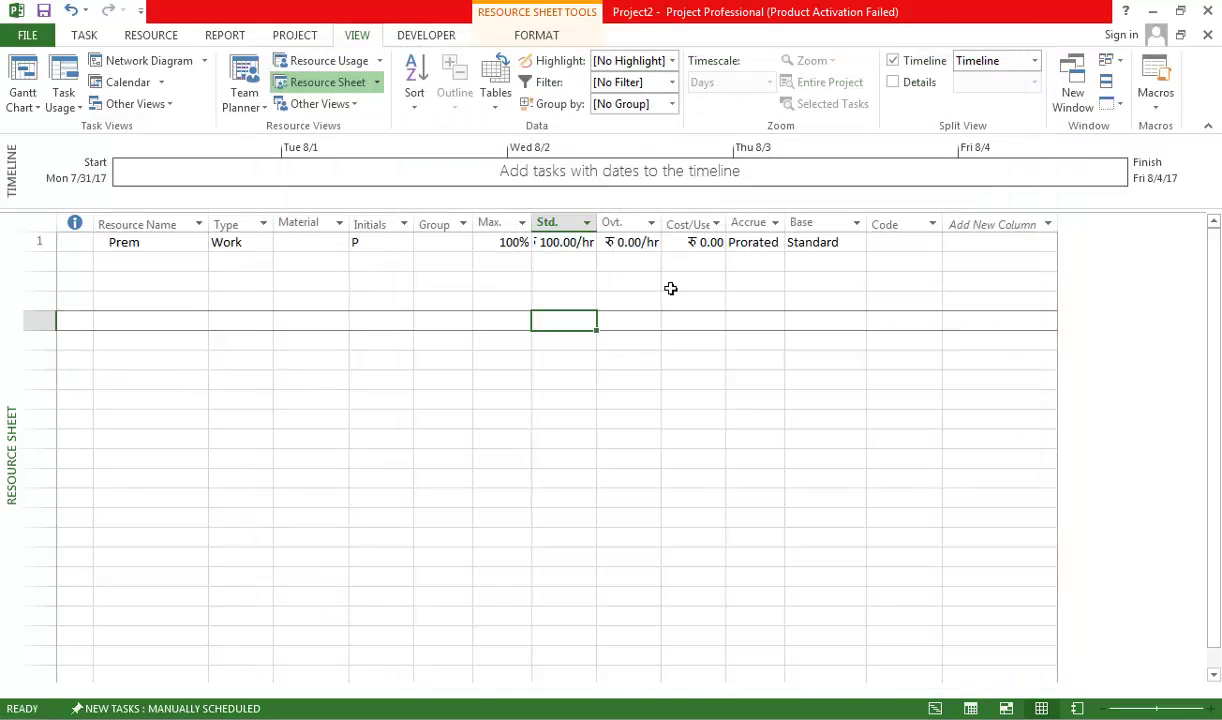
{"action": "double_click", "coordinate": [607, 231]}
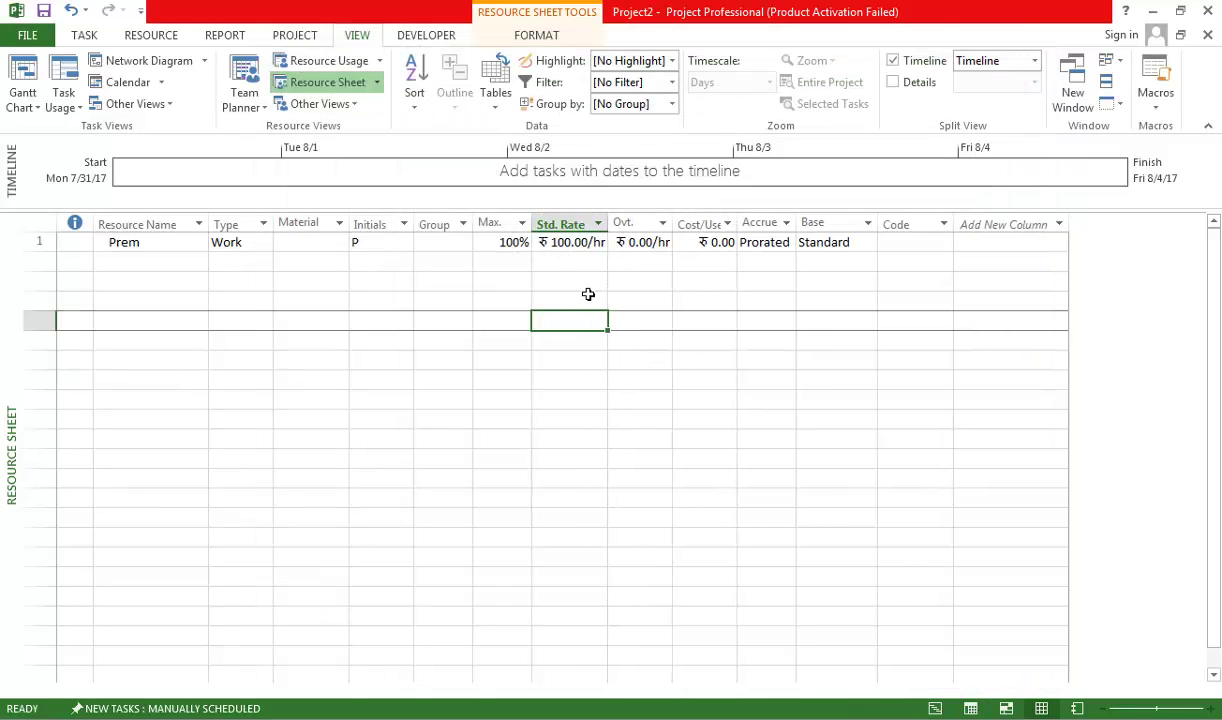
Set the painter's overtime rate to 200 per hour
{"action": "left_click", "coordinate": [648, 246]}
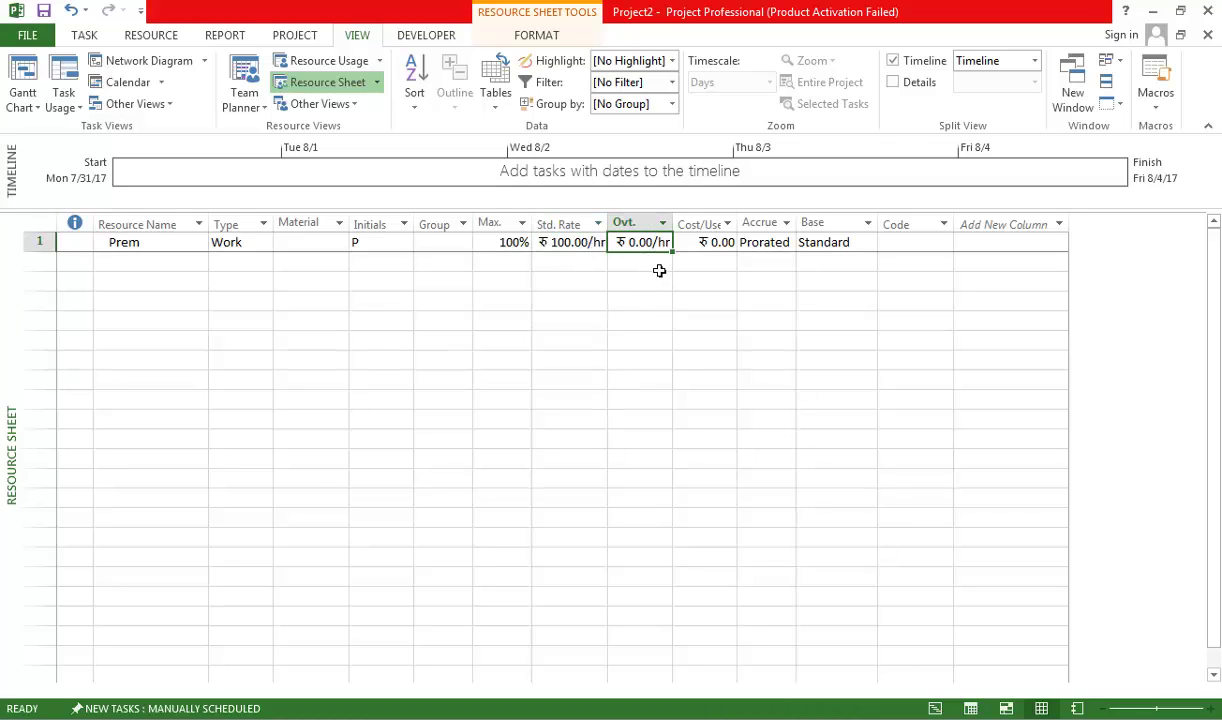
{"action": "type", "text": "200"}
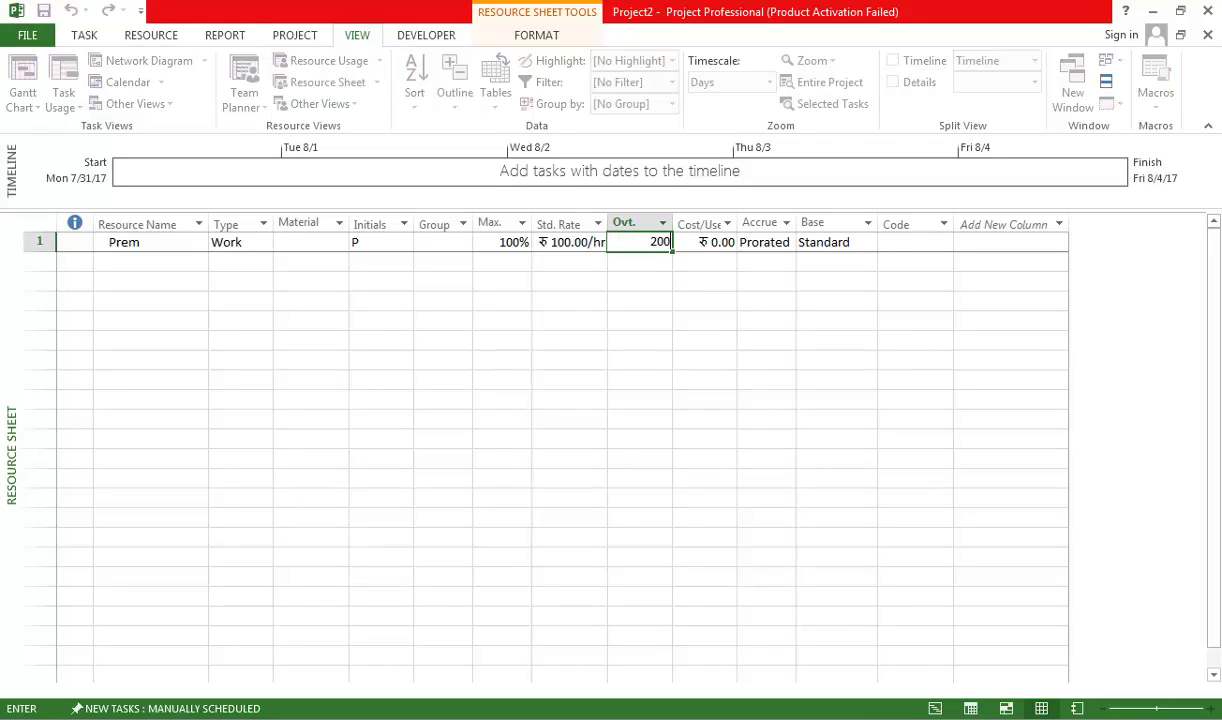
{"action": "left_click", "coordinate": [663, 282]}
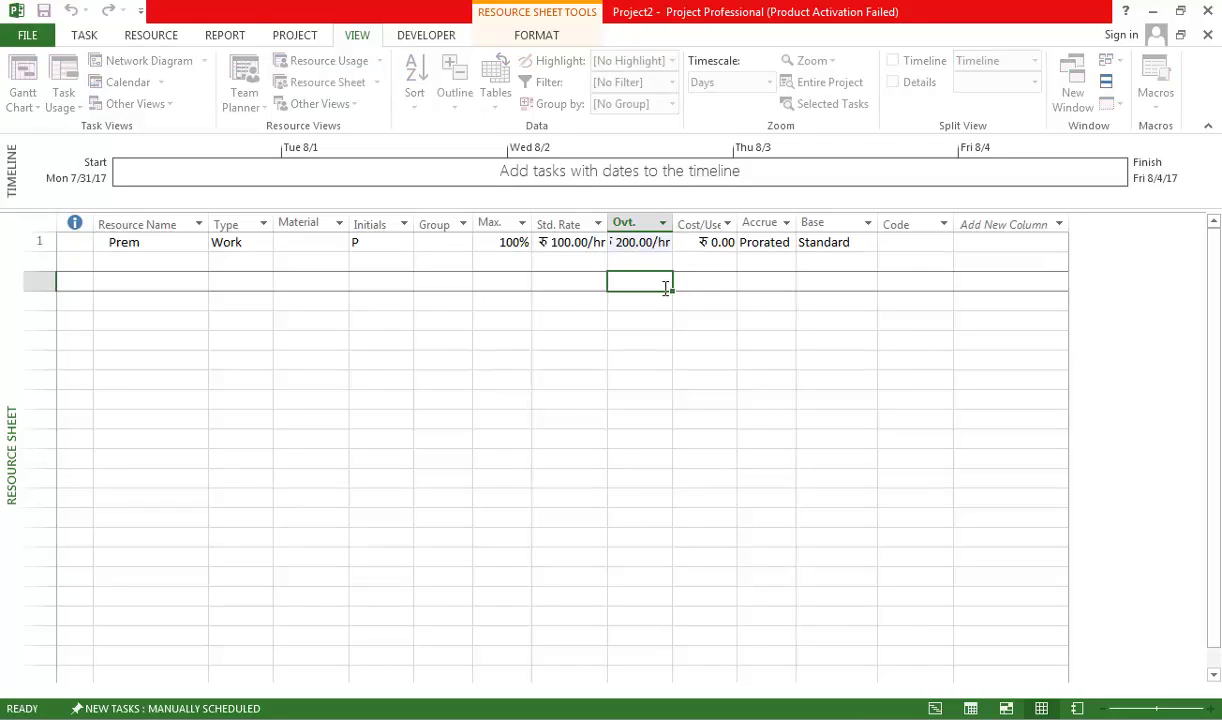
{"action": "left_click", "coordinate": [203, 252]}
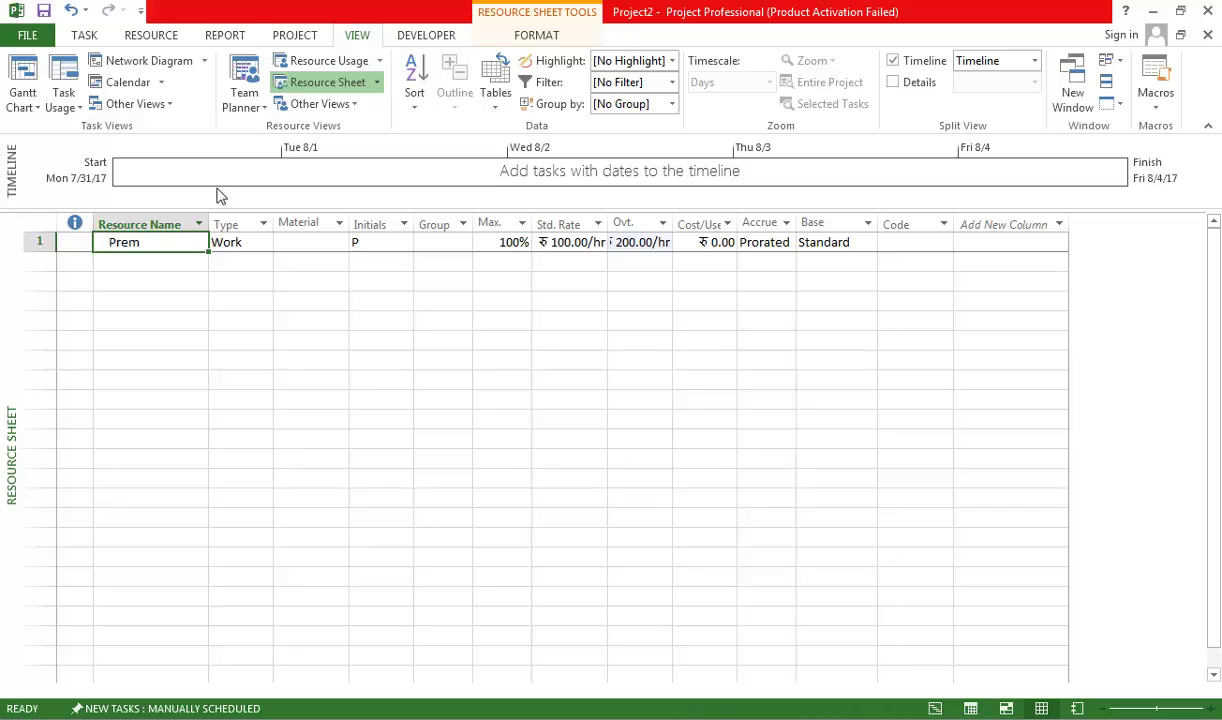
Return to the Gantt Chart and show the Task Form details below it for the "Paint the wall" task
{"action": "left_click", "coordinate": [22, 80]}
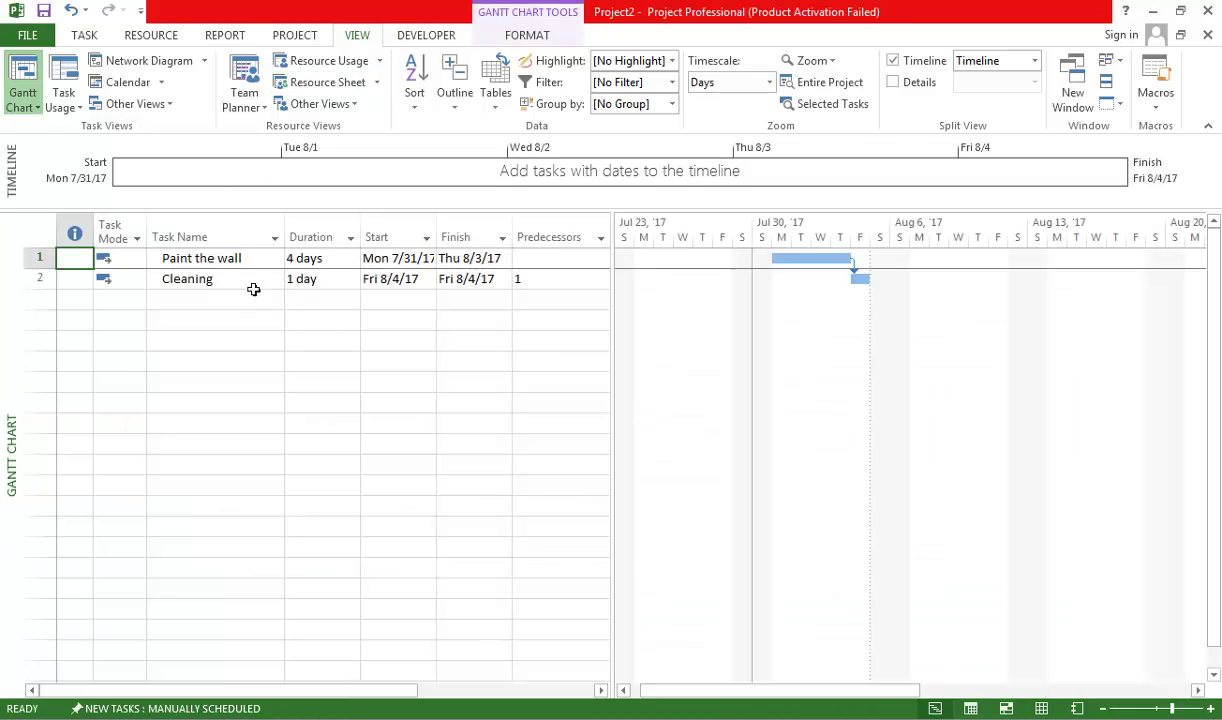
{"action": "left_click", "coordinate": [255, 266]}
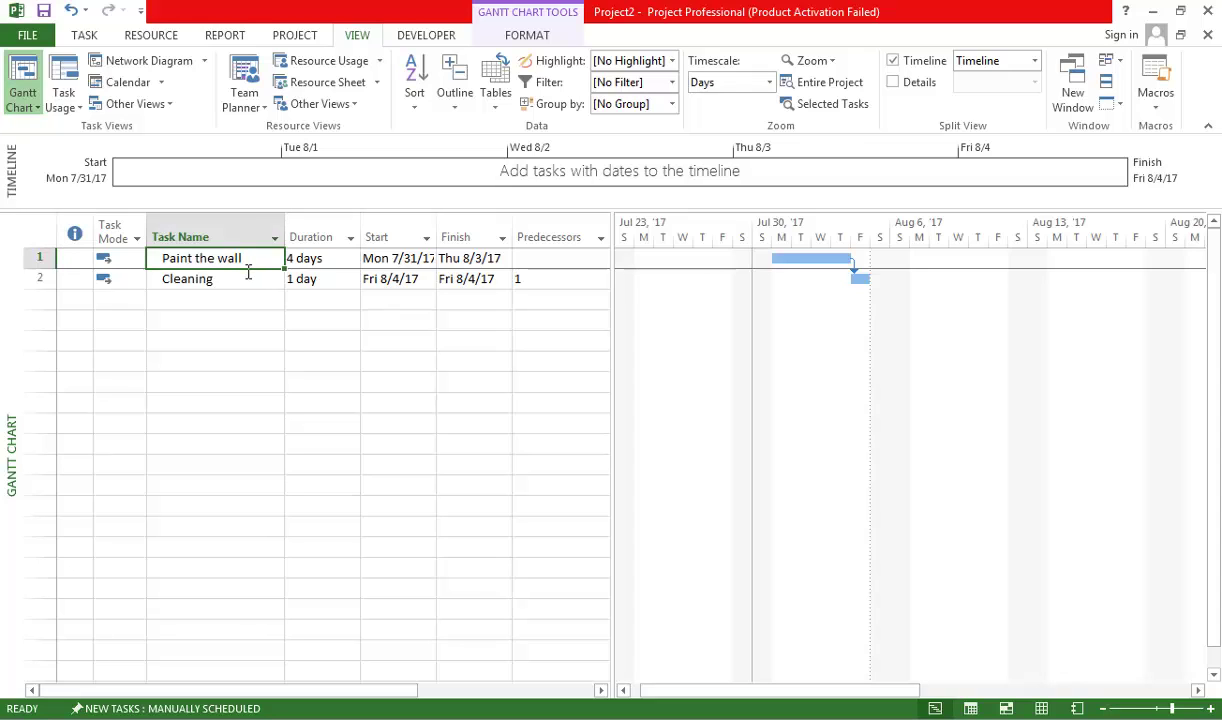
{"action": "left_click", "coordinate": [893, 83]}
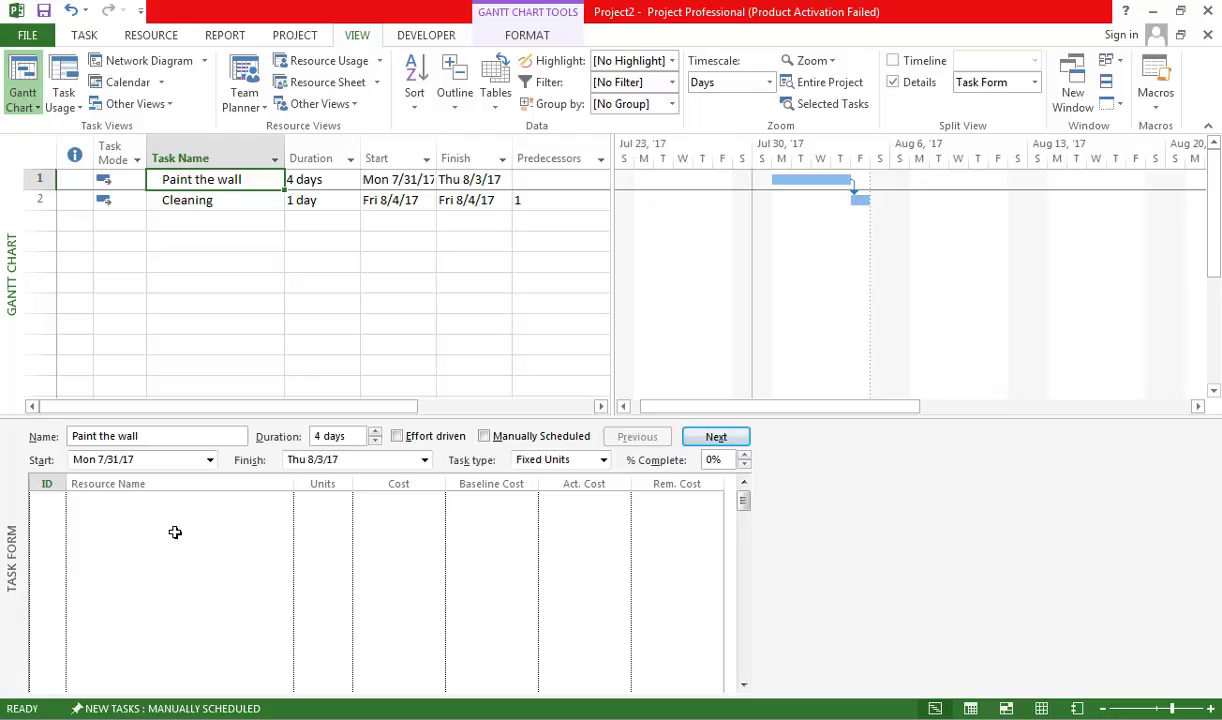
{"action": "left_click", "coordinate": [218, 206]}
{"action": "key", "text": "Up"}
{"action": "left_click", "coordinate": [241, 199]}
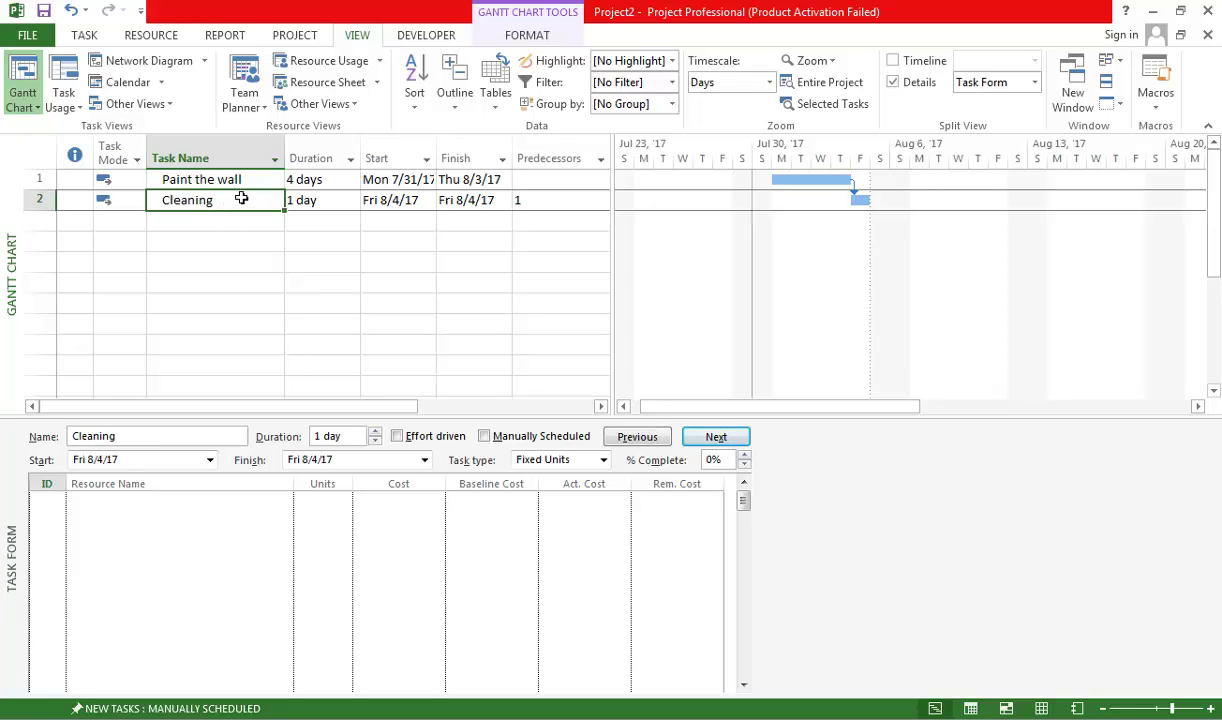
{"action": "key", "text": "Up"}
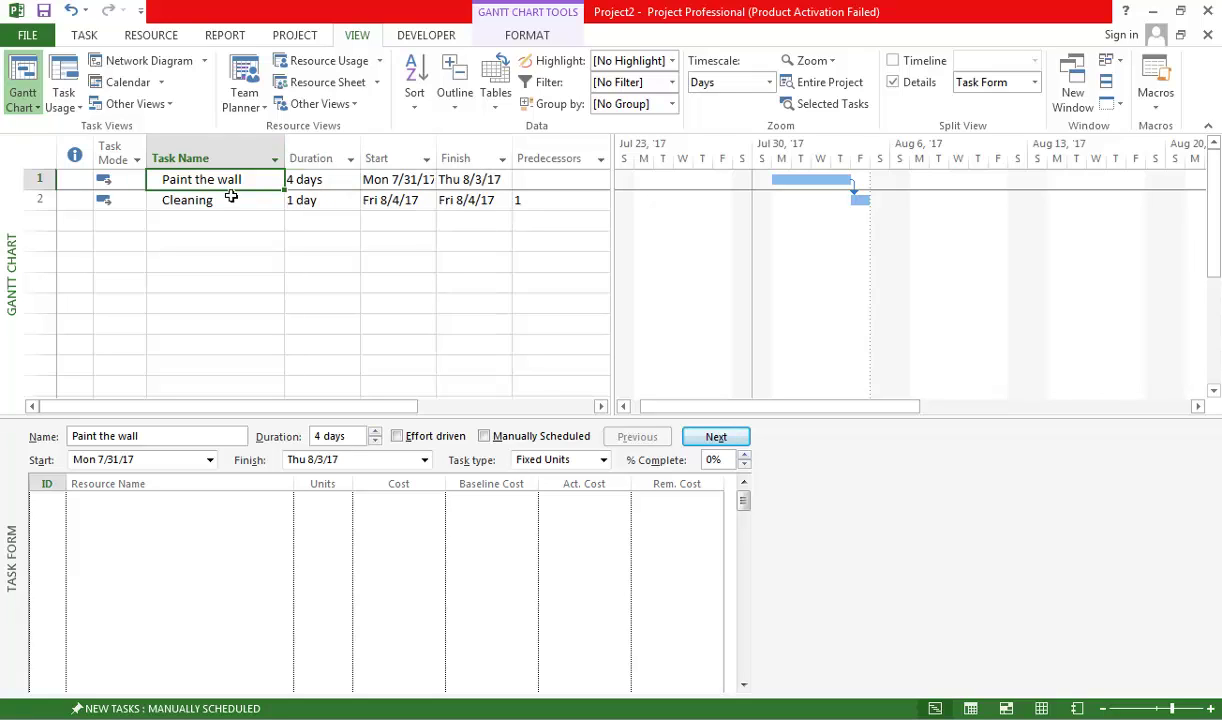
Set the task type of "Paint the wall" to Fixed Duration, confirm it and select the "Cleaning" task
{"action": "left_click", "coordinate": [578, 466]}
{"action": "left_click", "coordinate": [580, 462]}
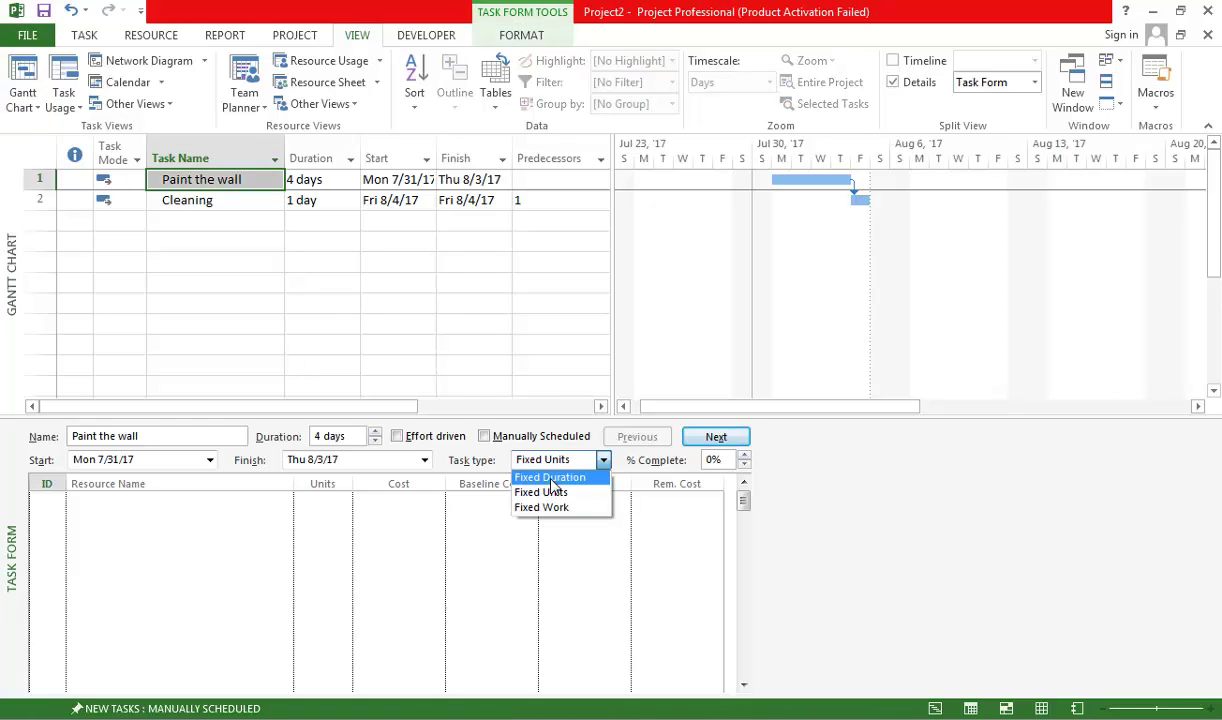
{"action": "left_click", "coordinate": [555, 471]}
{"action": "left_click", "coordinate": [637, 437]}
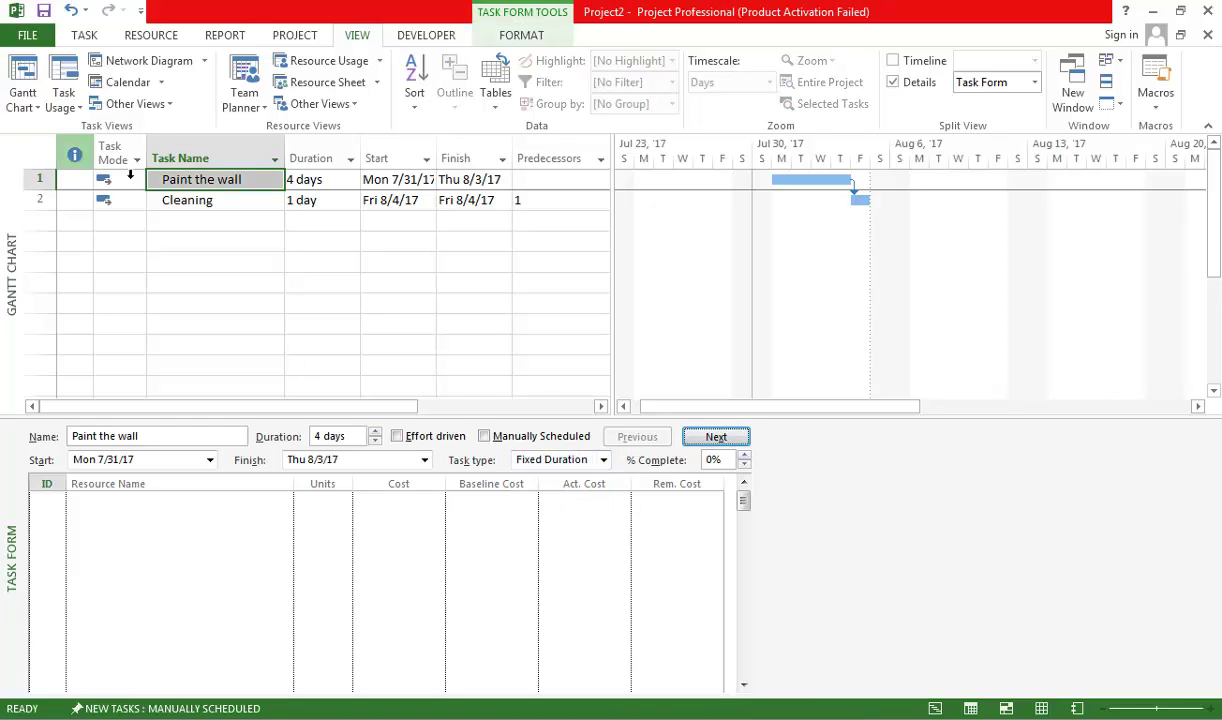
{"action": "left_click", "coordinate": [210, 208]}
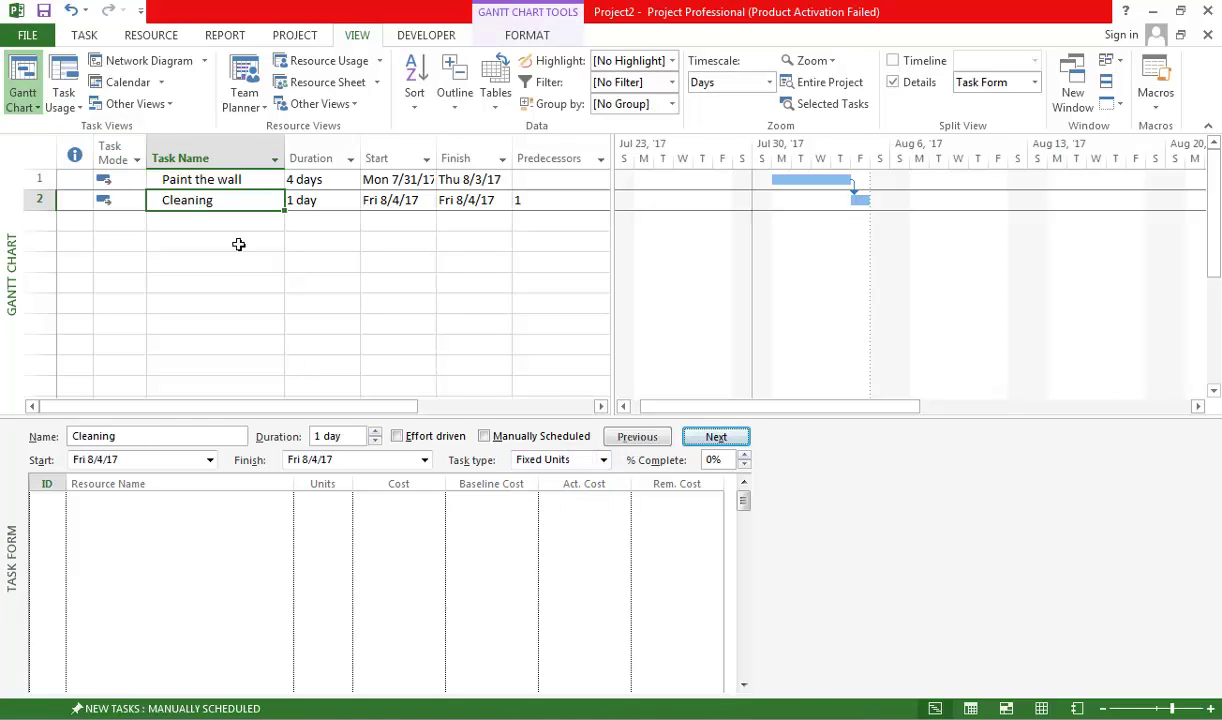
Set the task type of the "Cleaning" task to Fixed Duration and confirm the change
{"action": "left_click", "coordinate": [563, 462]}
{"action": "left_click", "coordinate": [545, 484]}
{"action": "left_click", "coordinate": [637, 437]}
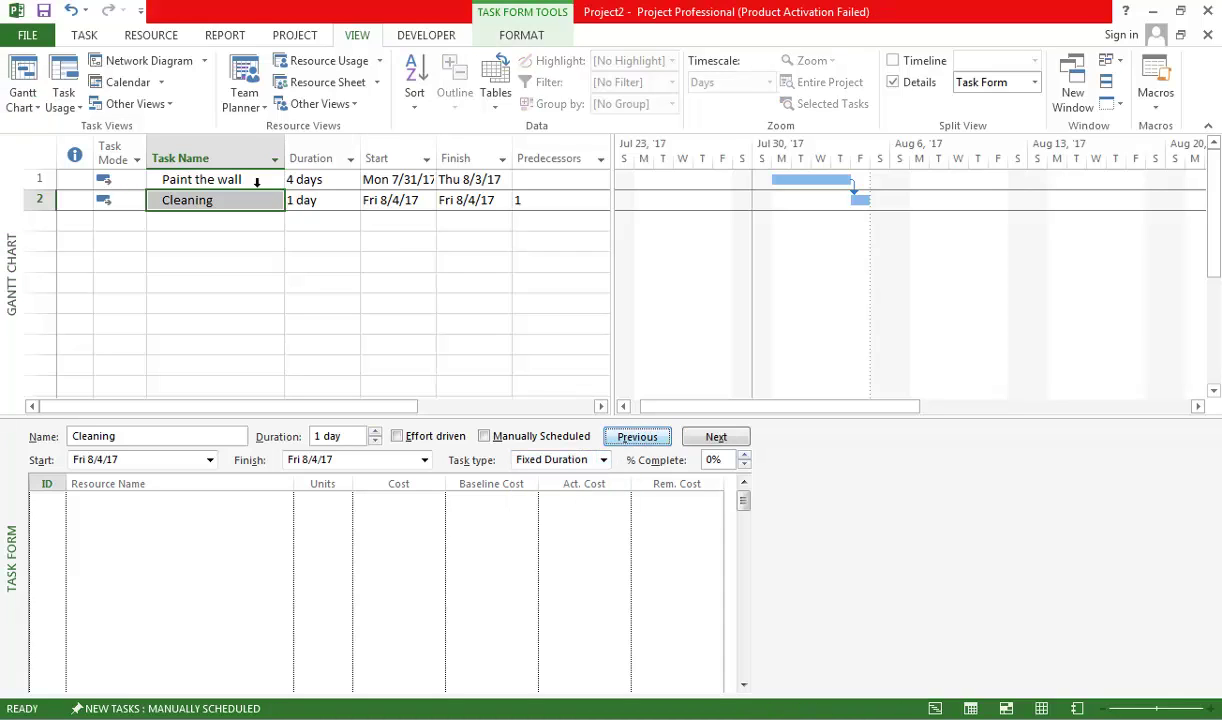
Assign the painter resource to the "Paint the wall" task and confirm the assignment
{"action": "left_click", "coordinate": [218, 183]}
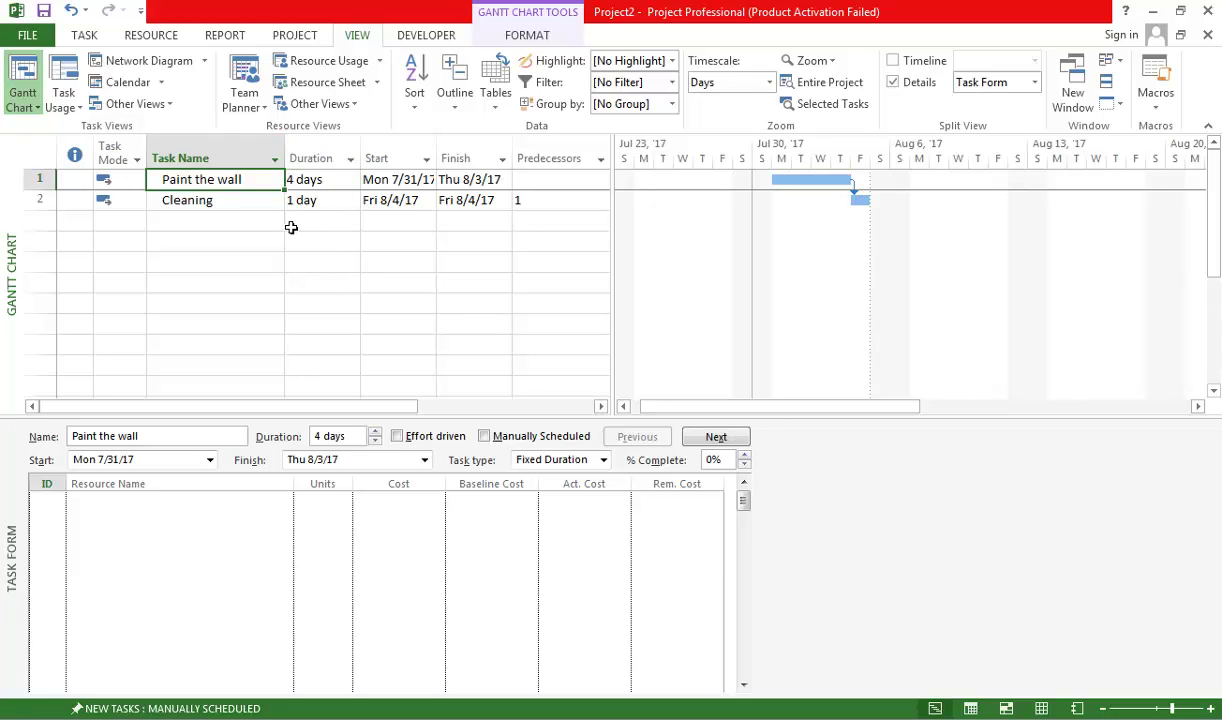
{"action": "left_click", "coordinate": [331, 204]}
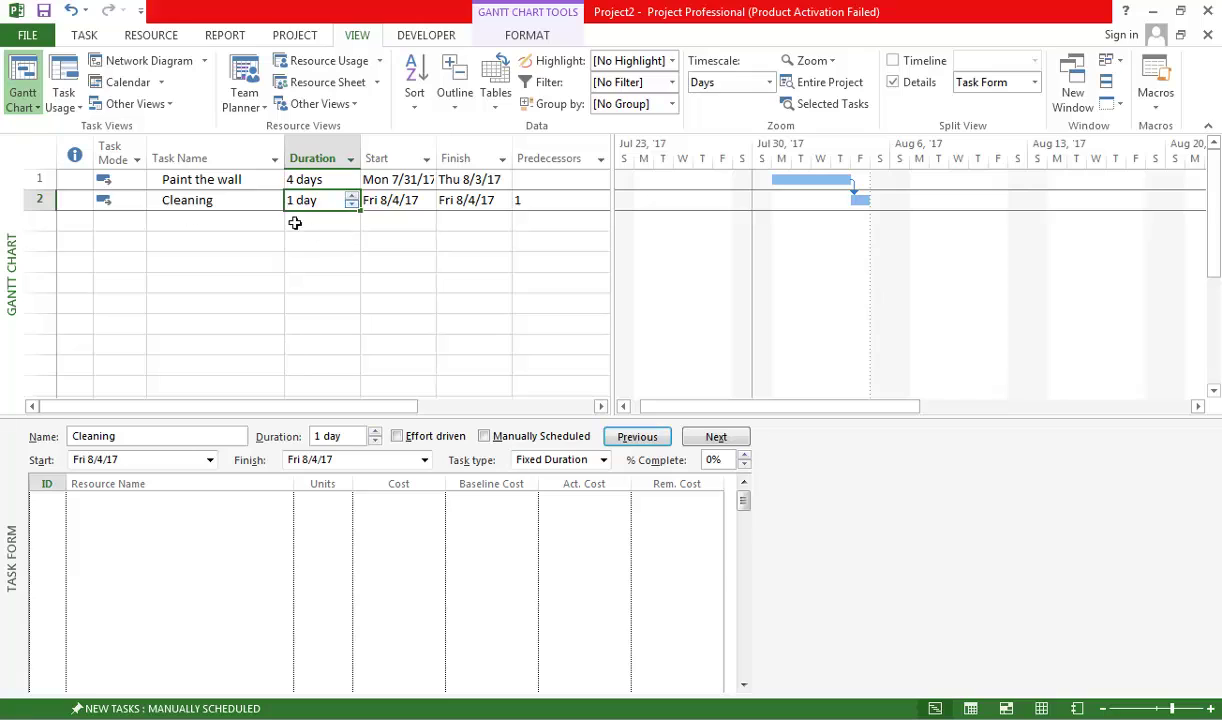
{"action": "key", "text": "Up"}
{"action": "key", "text": "Left"}
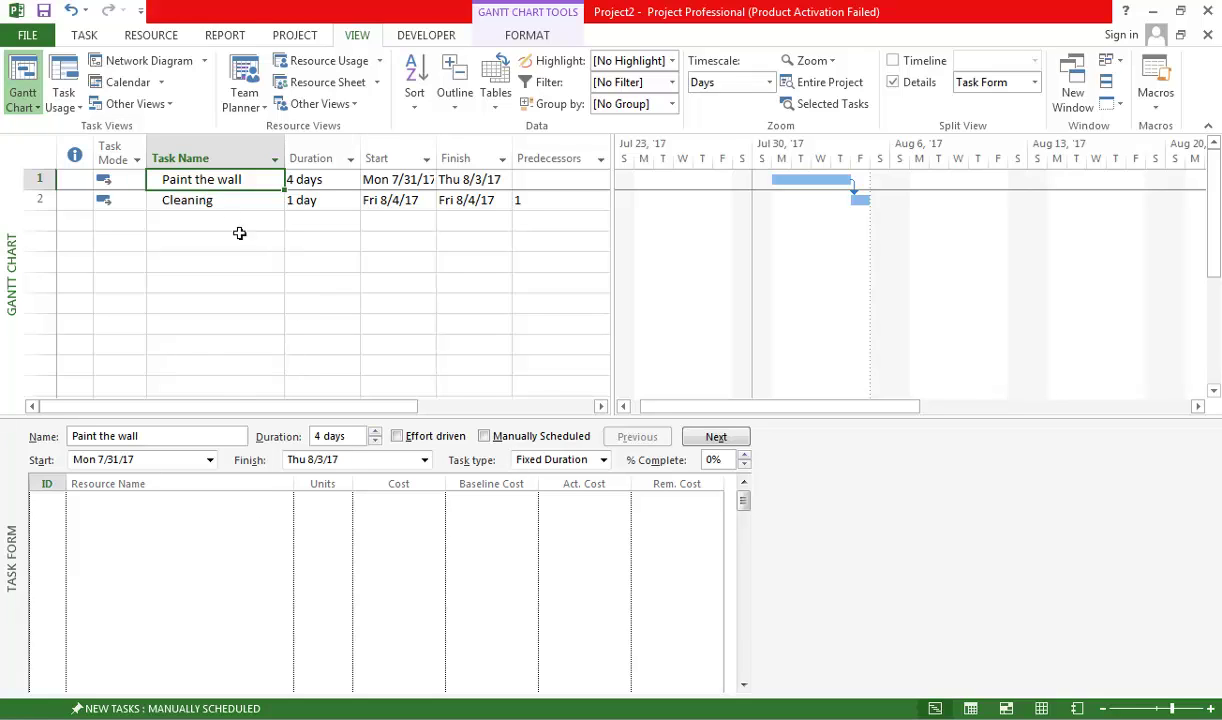
{"action": "left_click", "coordinate": [270, 494]}
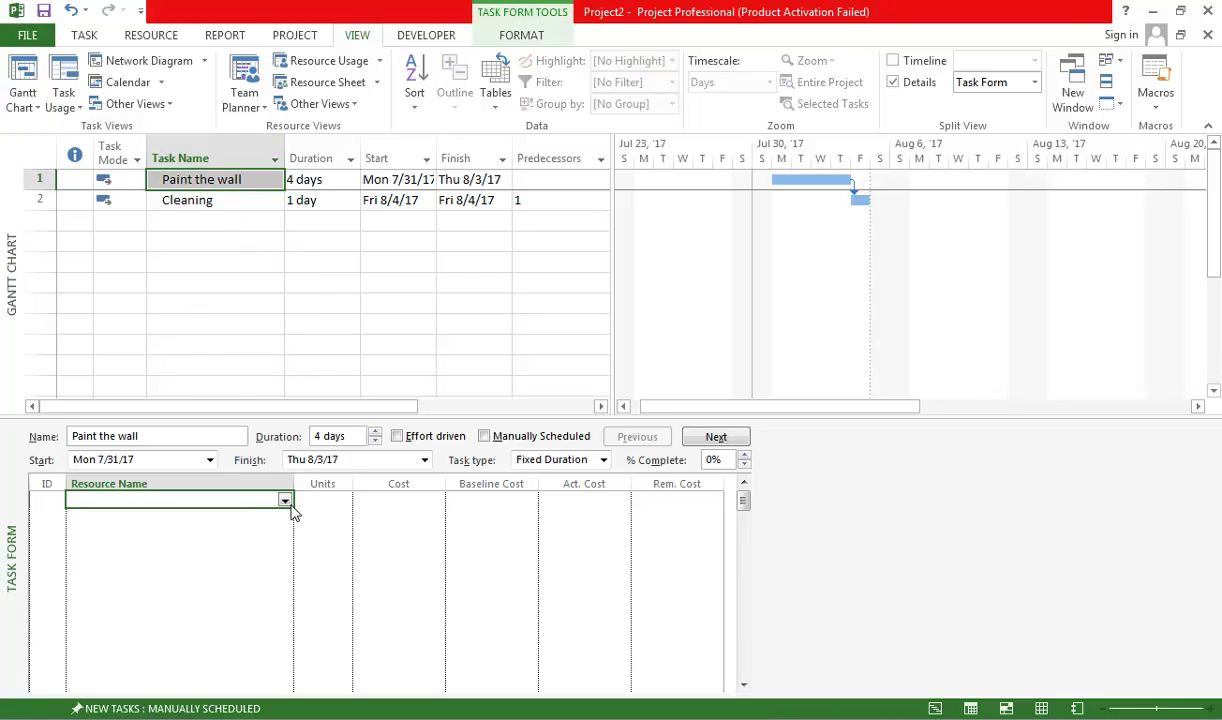
{"action": "left_click", "coordinate": [285, 500]}
{"action": "left_click", "coordinate": [244, 516]}
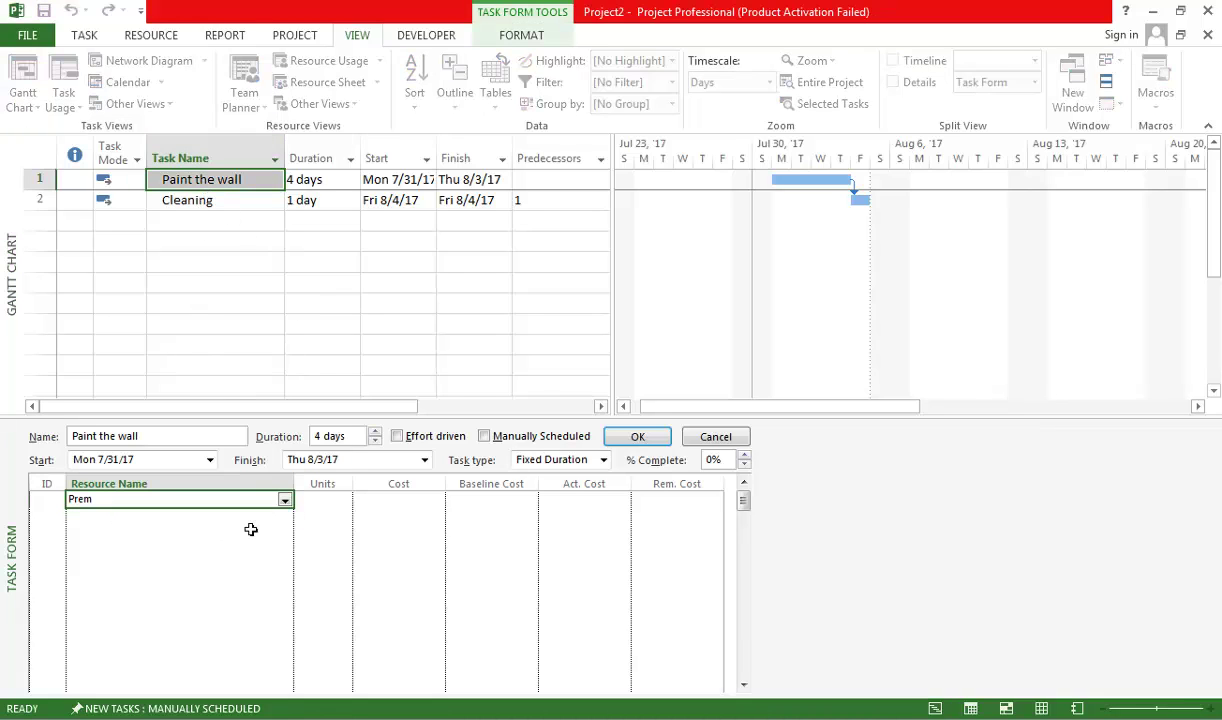
{"action": "left_click", "coordinate": [637, 437]}
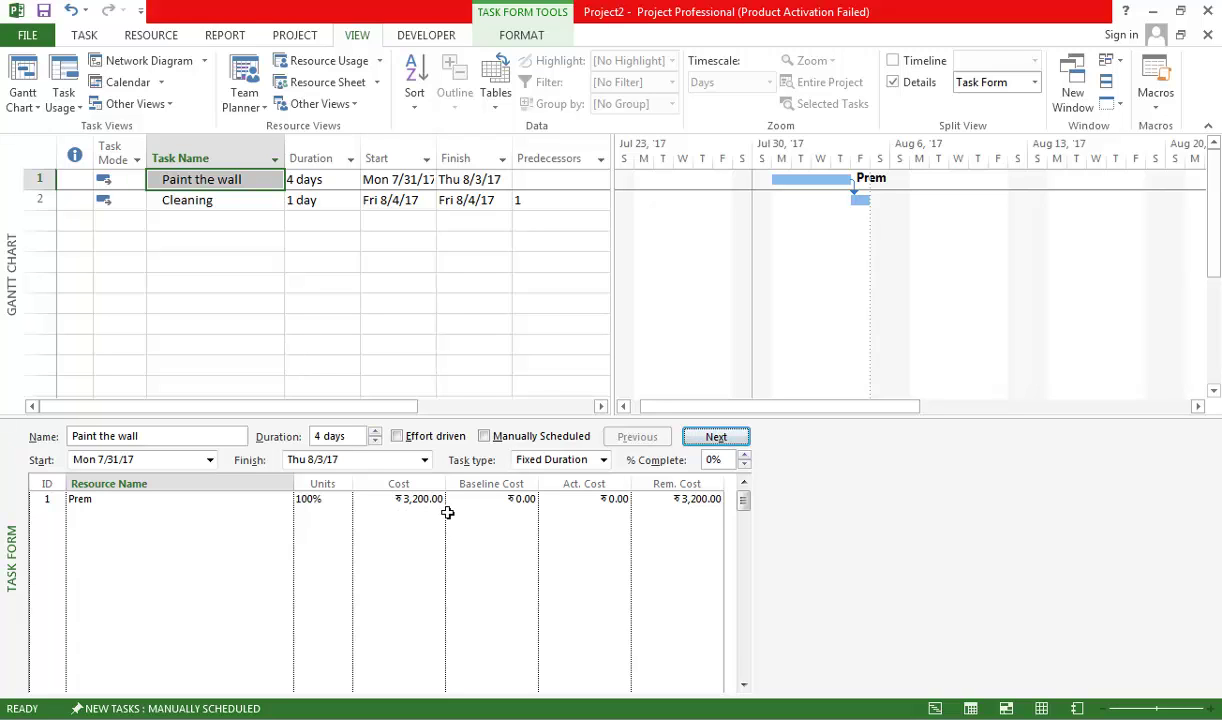
Assign the same painter resource to the "Cleaning" task and confirm it
{"action": "left_click", "coordinate": [232, 201]}
{"action": "left_click", "coordinate": [284, 500]}
{"action": "left_click", "coordinate": [284, 500]}
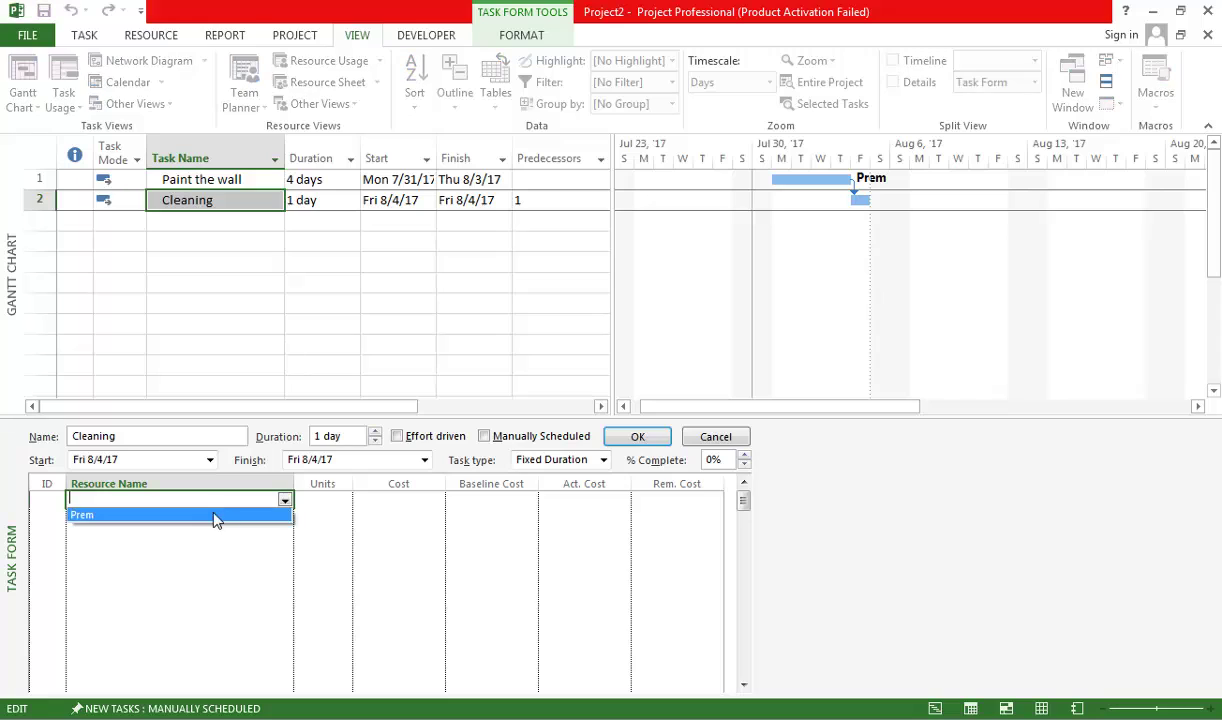
{"action": "left_click", "coordinate": [218, 516]}
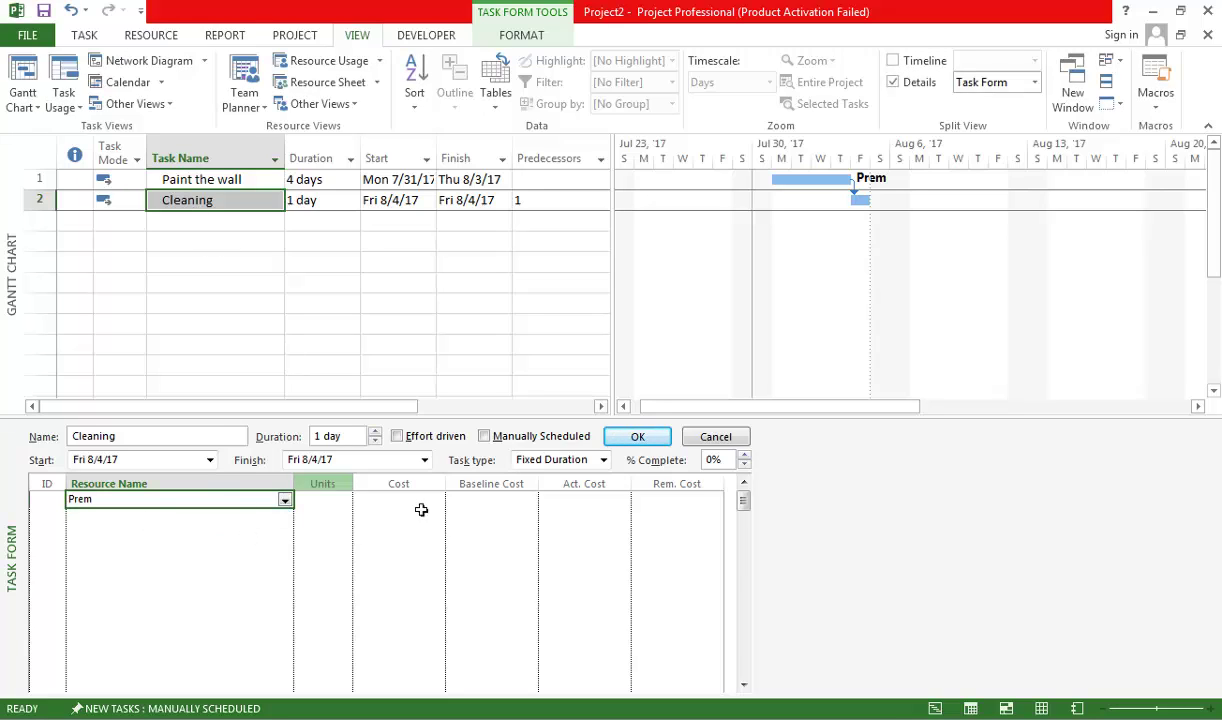
{"action": "left_click", "coordinate": [637, 437]}
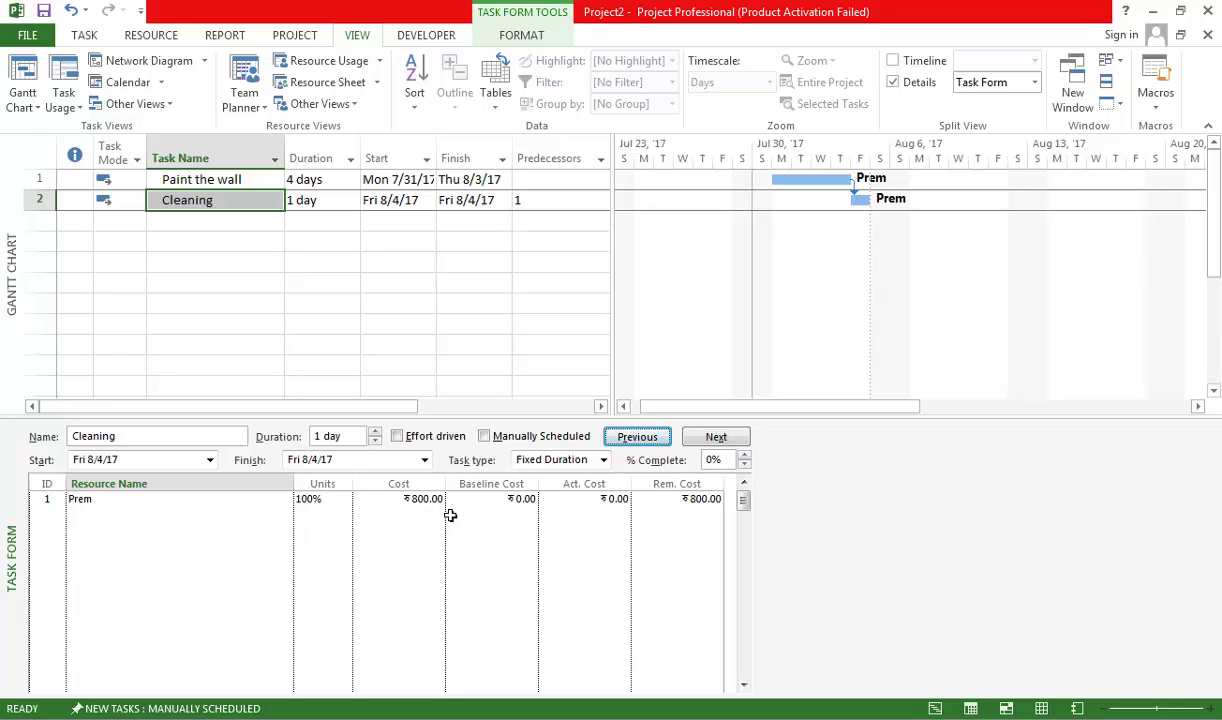
Show the Work details of the painter's assignment on the "Paint the wall" task in the Task Form
{"action": "left_click", "coordinate": [218, 180]}
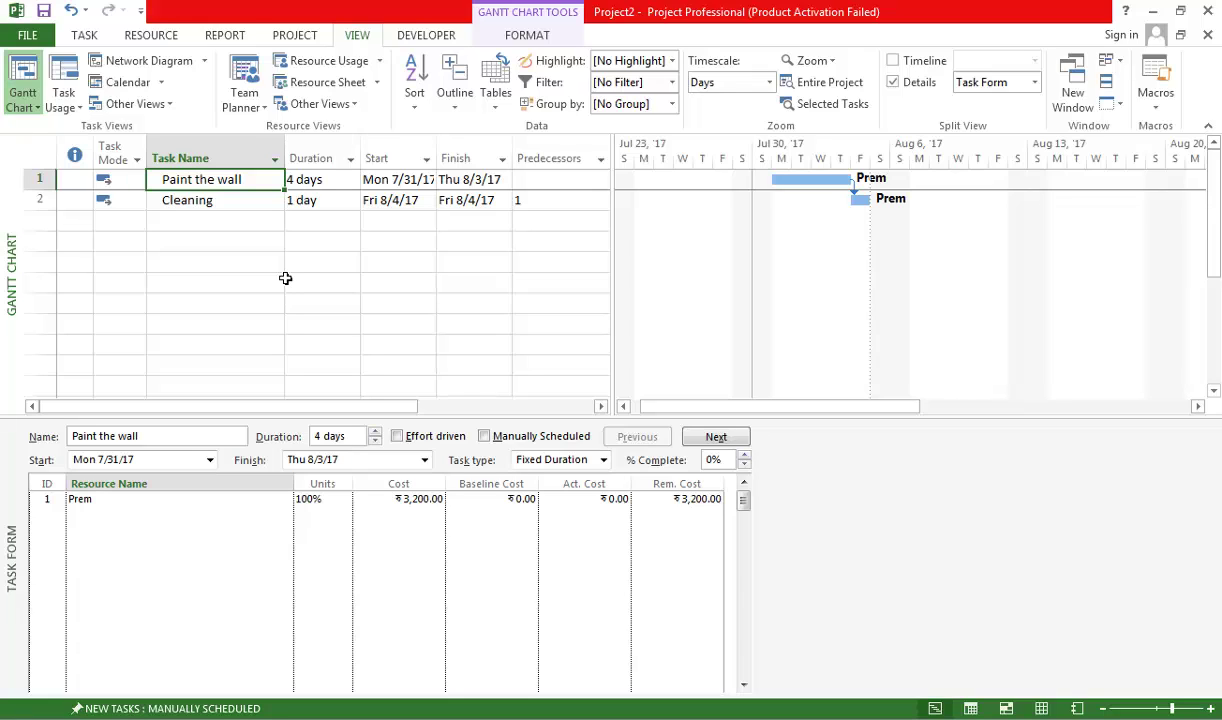
{"action": "left_click", "coordinate": [180, 499]}
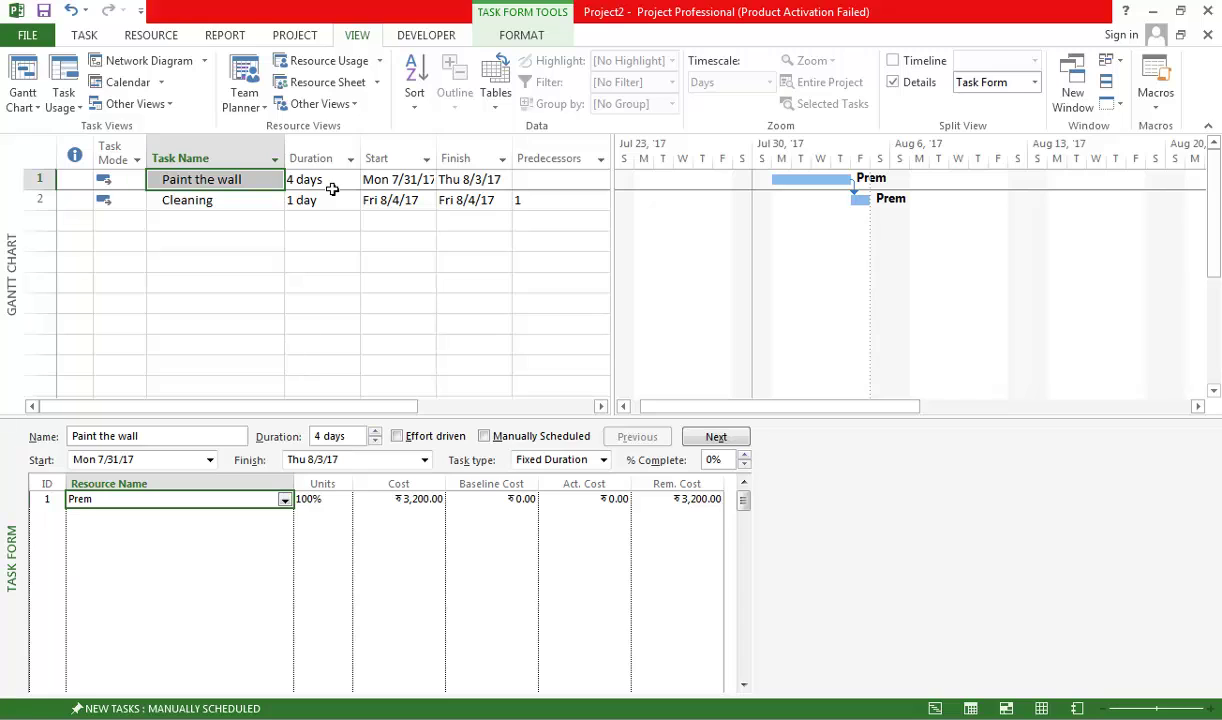
{"action": "right_click", "coordinate": [332, 490]}
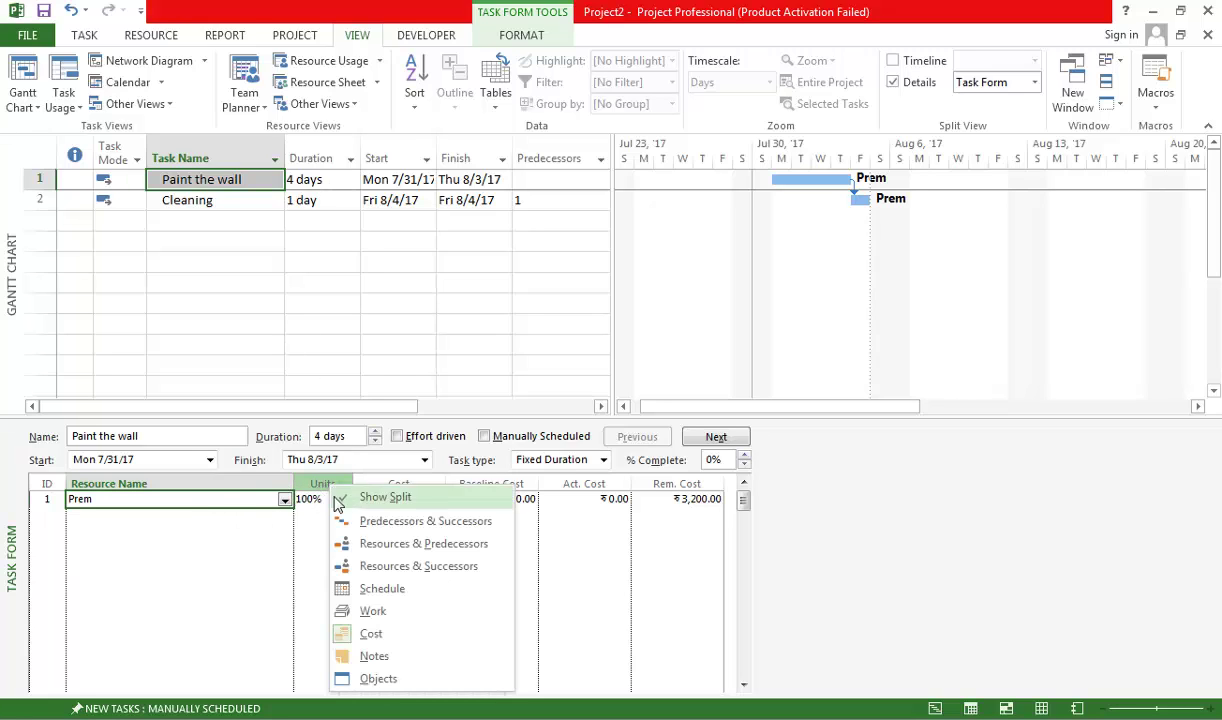
{"action": "left_click", "coordinate": [385, 611]}
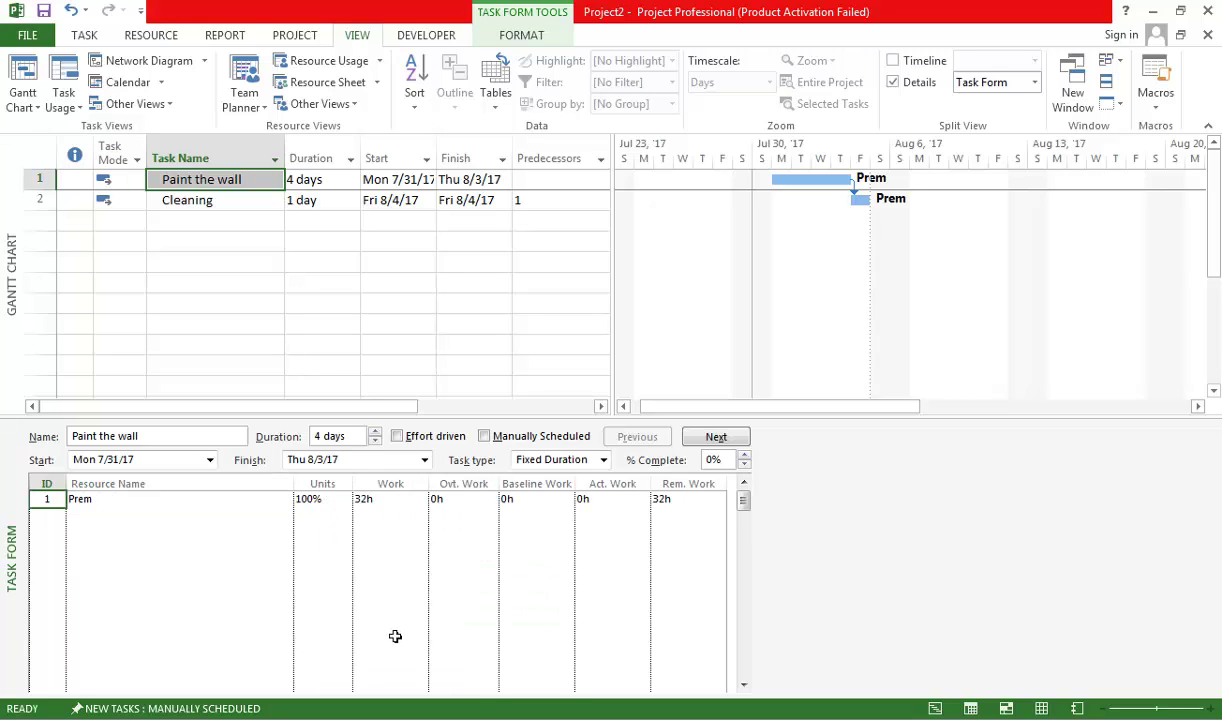
{"action": "left_click", "coordinate": [390, 500]}
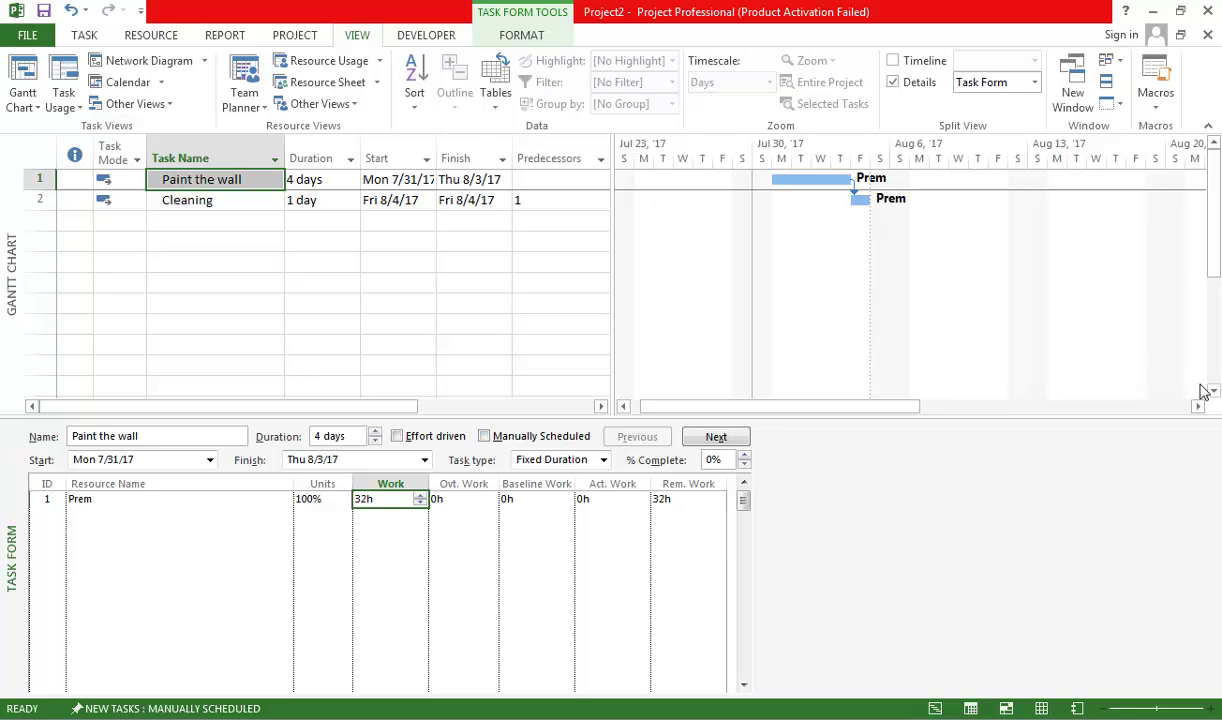
Switch to the msproject1.txt notes in Notepad and review the painter's expected pay and the step 4 overtime assumptions
{"action": "key", "text": "alt+Tab"}
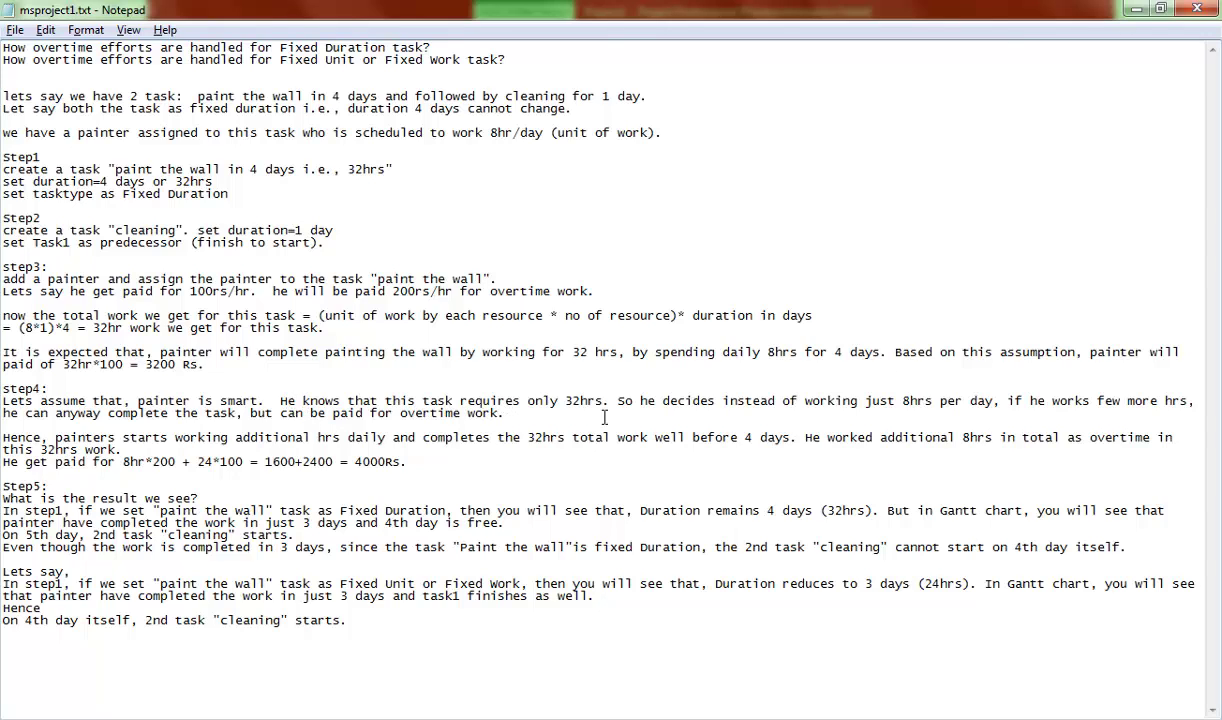
{"action": "left_click_drag", "start_coordinate": [212, 362], "coordinate": [156, 377]}
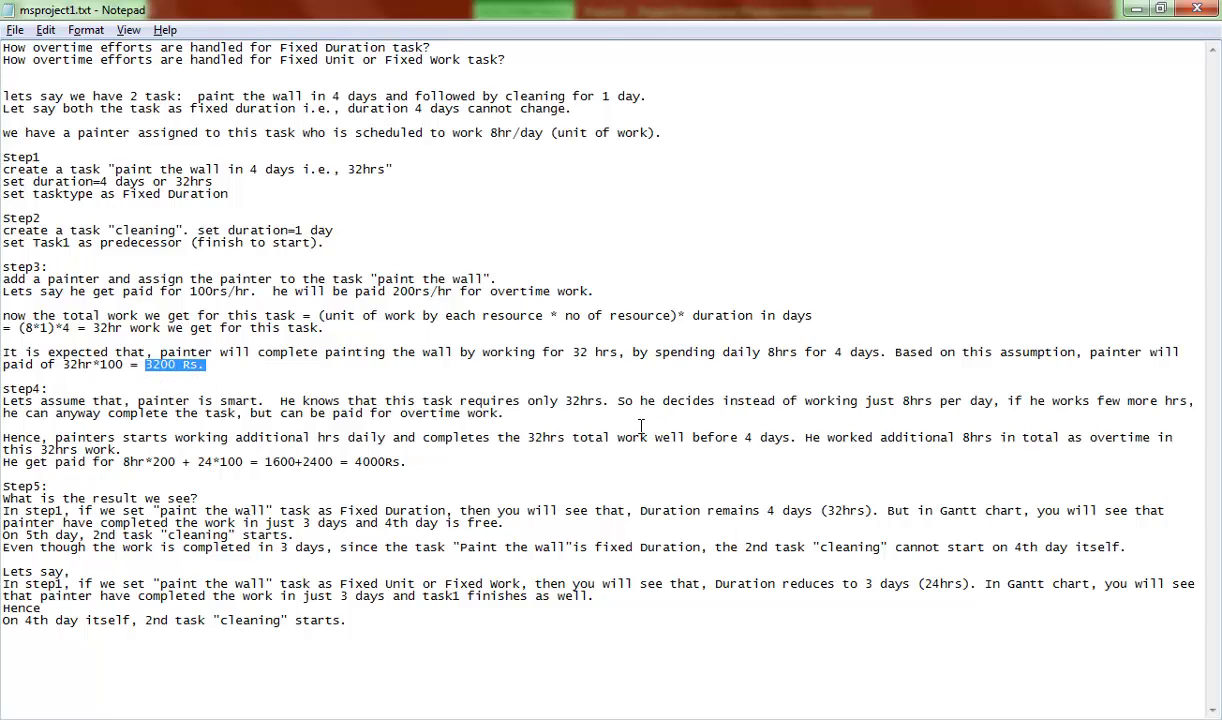
{"action": "left_click_drag", "start_coordinate": [618, 403], "coordinate": [1024, 413]}
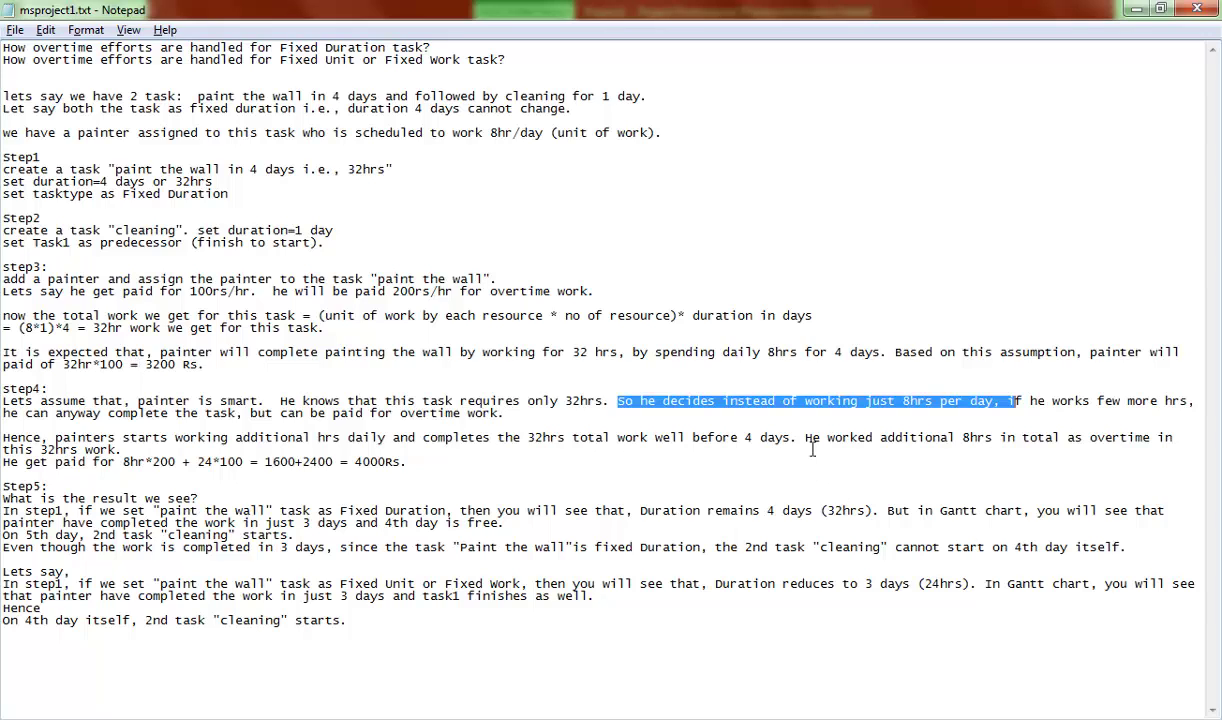
{"action": "left_click_drag", "start_coordinate": [805, 438], "coordinate": [138, 461]}
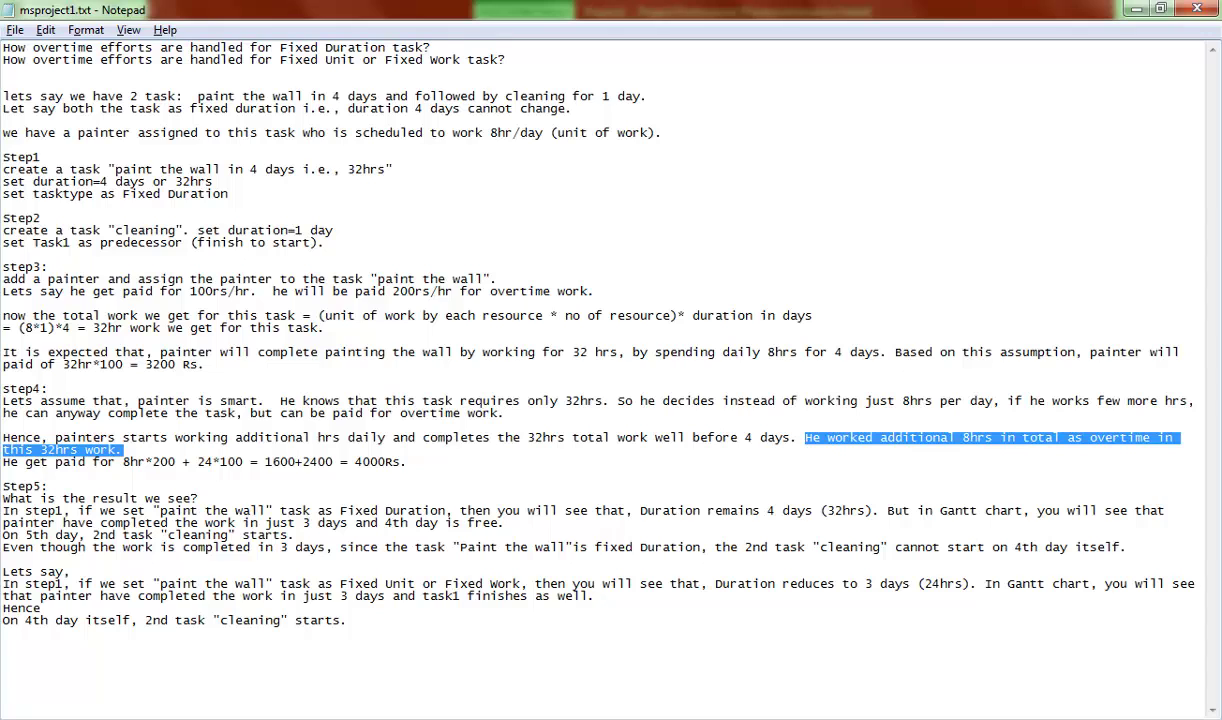
Switch back to Microsoft Project and set the painter's overtime work on "Paint the wall" to 8h, confirming the change
{"action": "key", "text": "alt+Tab"}
{"action": "left_click", "coordinate": [370, 497]}
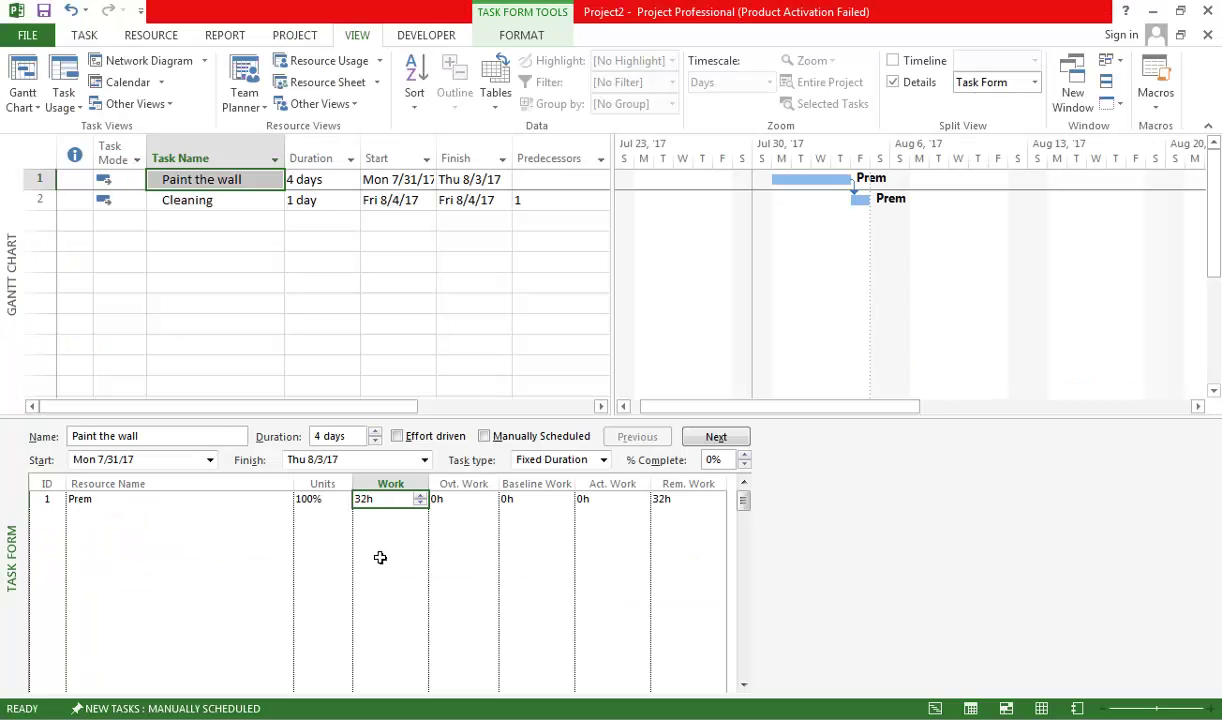
{"action": "left_click", "coordinate": [458, 498]}
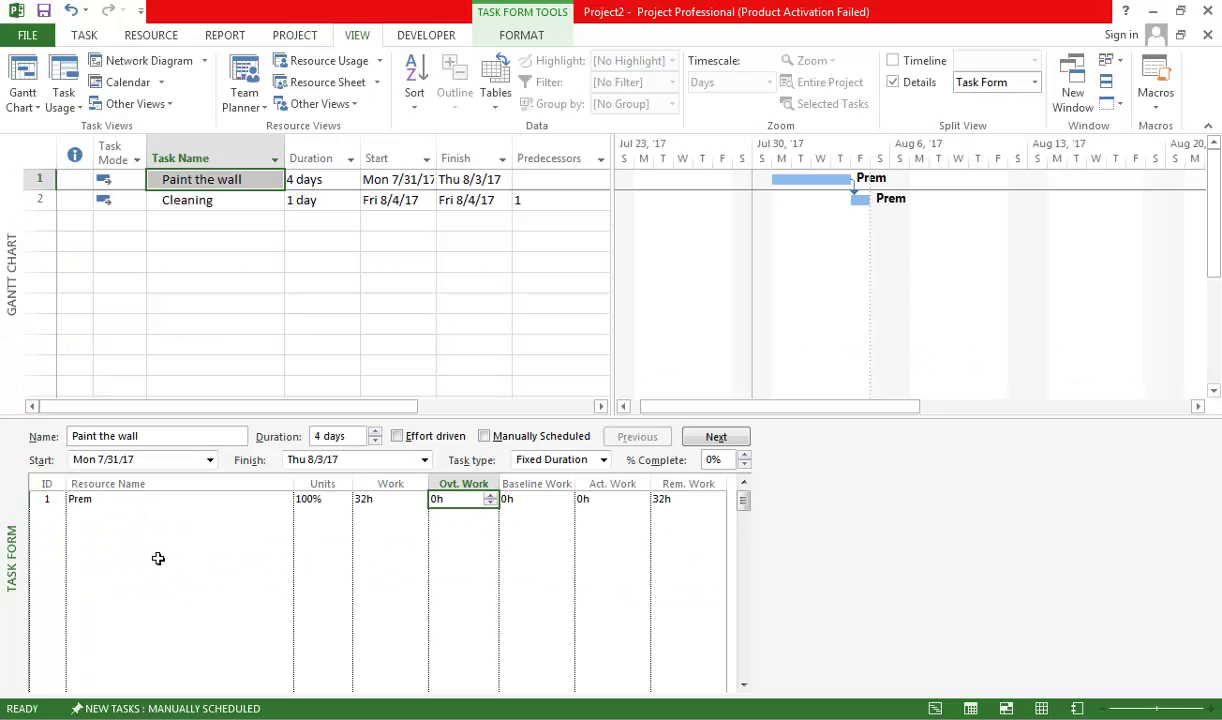
{"action": "type", "text": "8"}
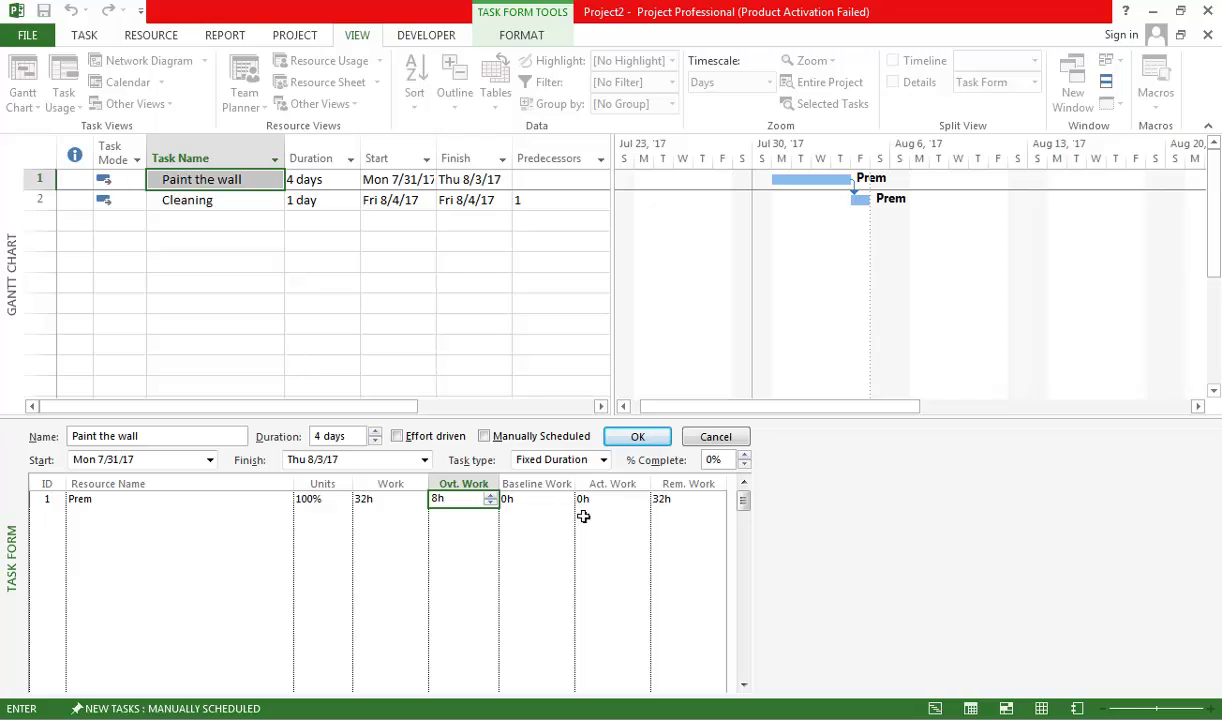
{"action": "left_click", "coordinate": [638, 440]}
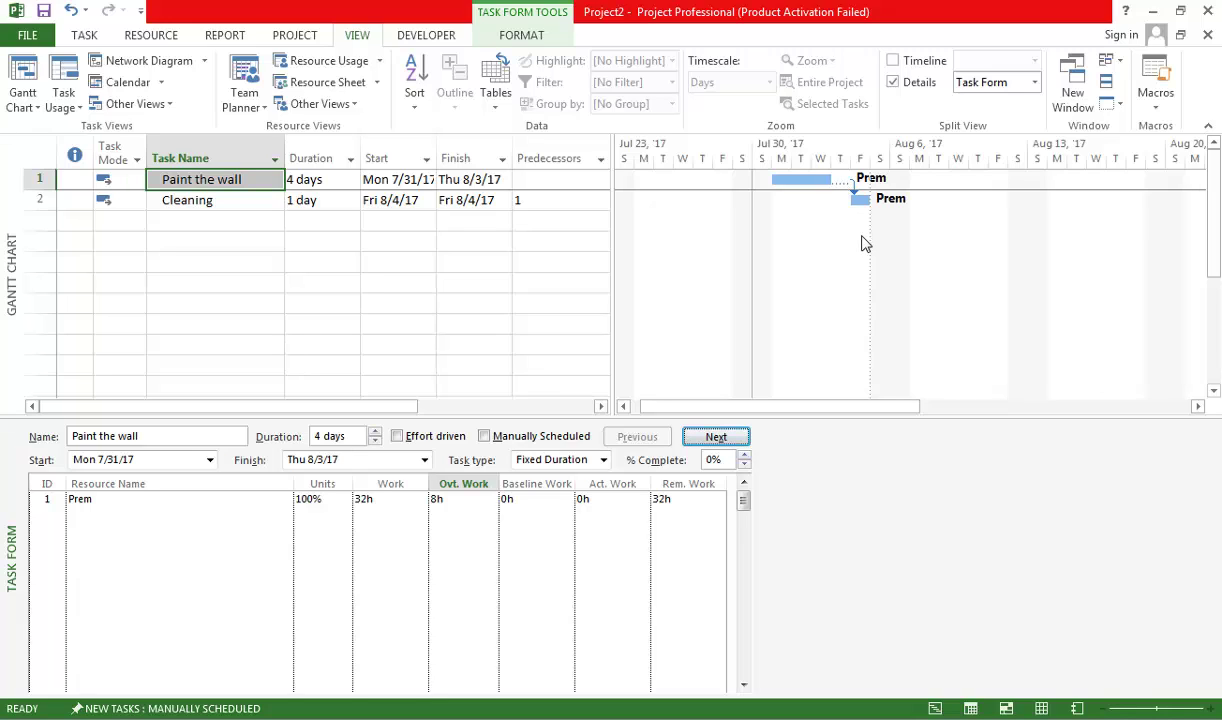
Check the painter's Cost details for "Paint the wall" in the Task Form, then return to the Work details
{"action": "left_click", "coordinate": [250, 499]}
{"action": "right_click", "coordinate": [332, 503]}
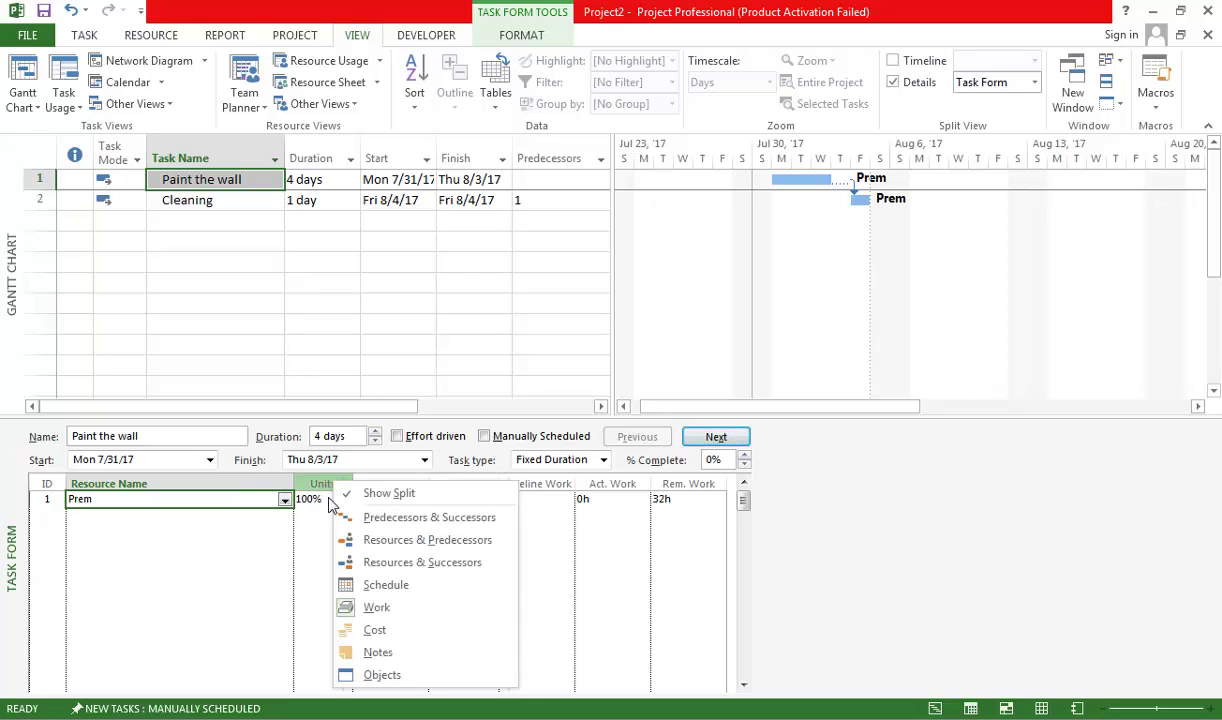
{"action": "left_click", "coordinate": [372, 628]}
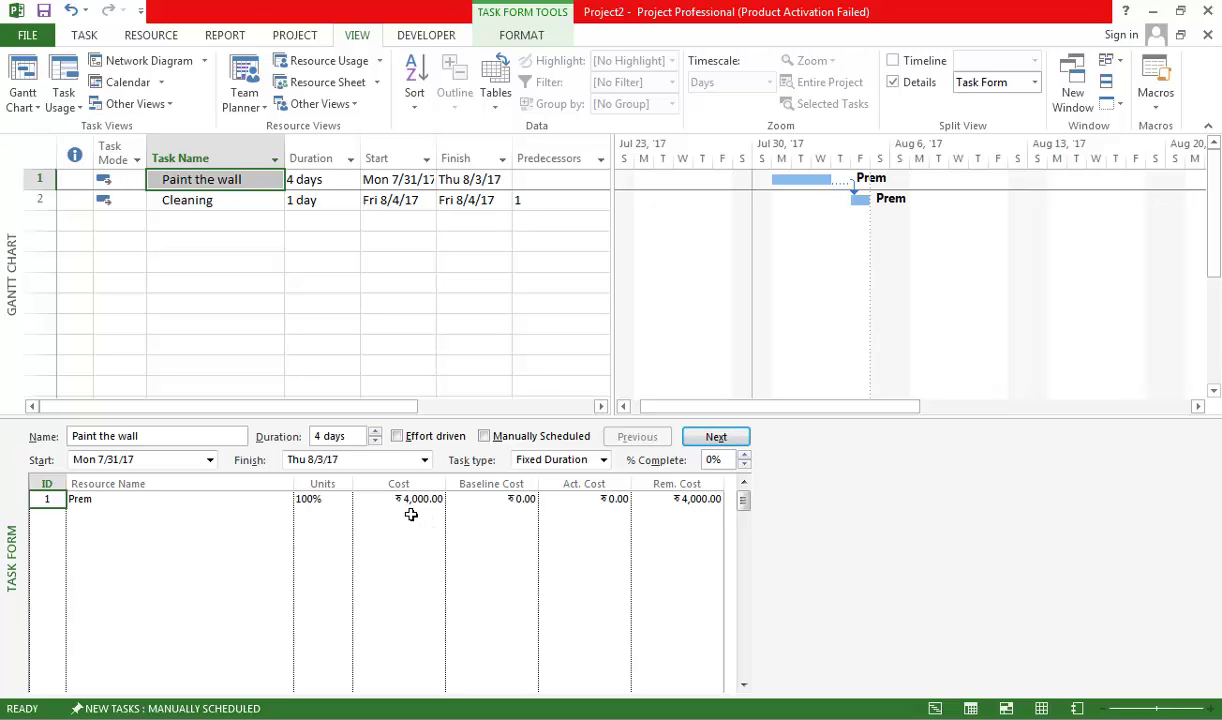
{"action": "right_click", "coordinate": [318, 481]}
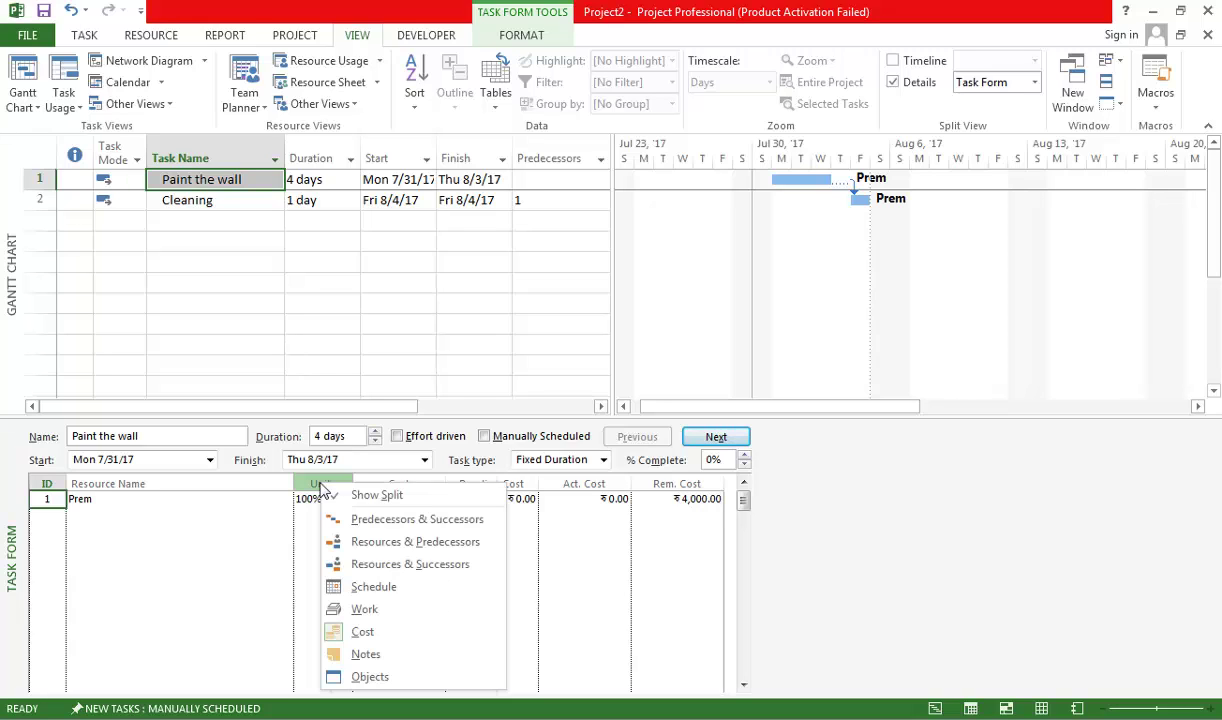
{"action": "left_click", "coordinate": [358, 615]}
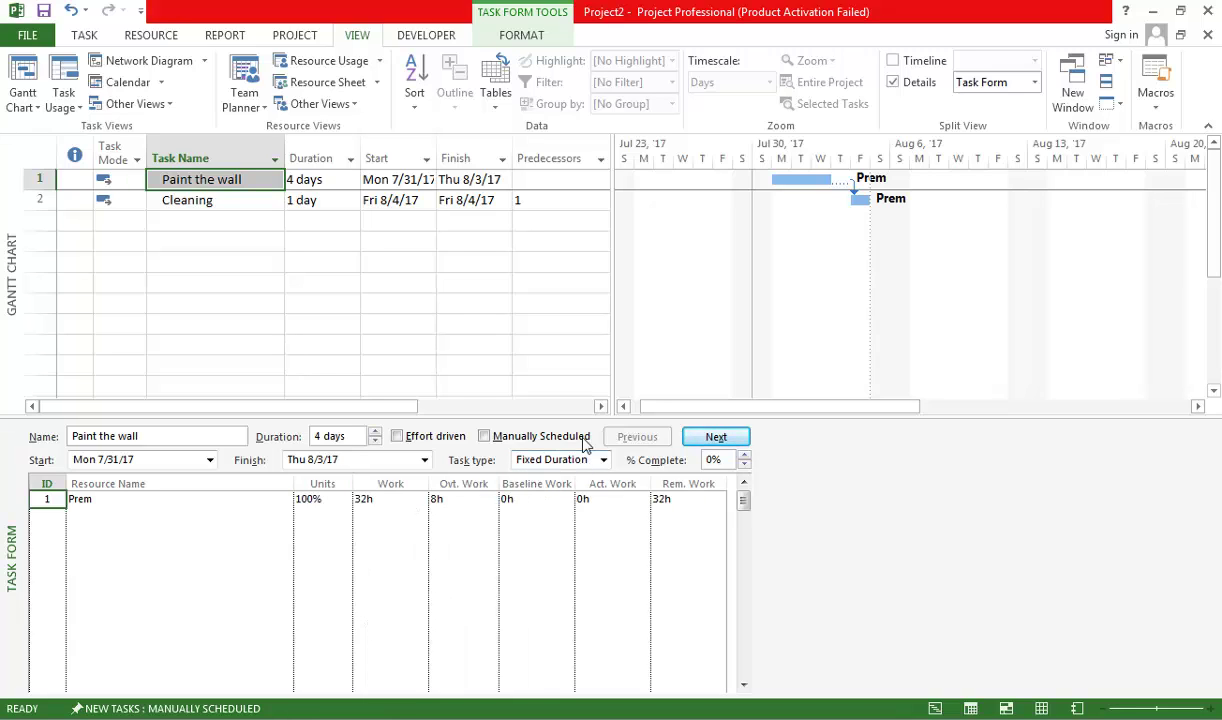
Switch to the Notepad notes, highlight the question about overtime on Fixed Duration tasks, and return to Microsoft Project
{"action": "key", "text": "alt+Tab"}
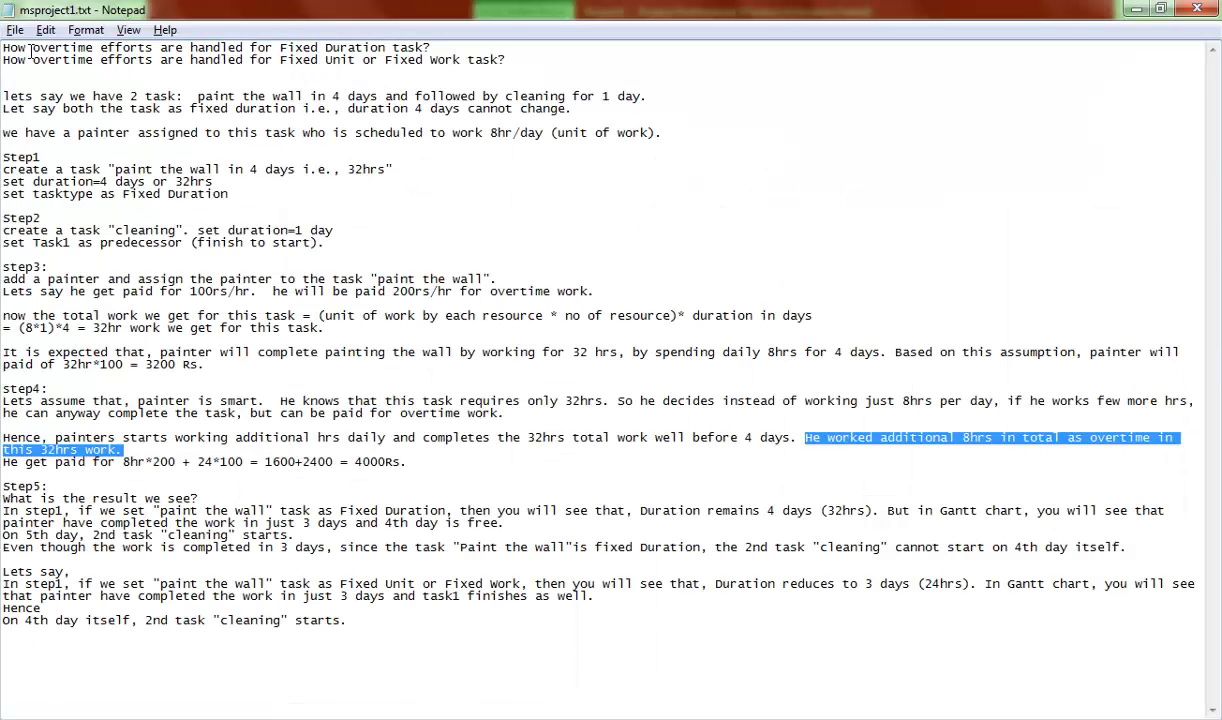
{"action": "left_click_drag", "start_coordinate": [33, 48], "coordinate": [441, 52]}
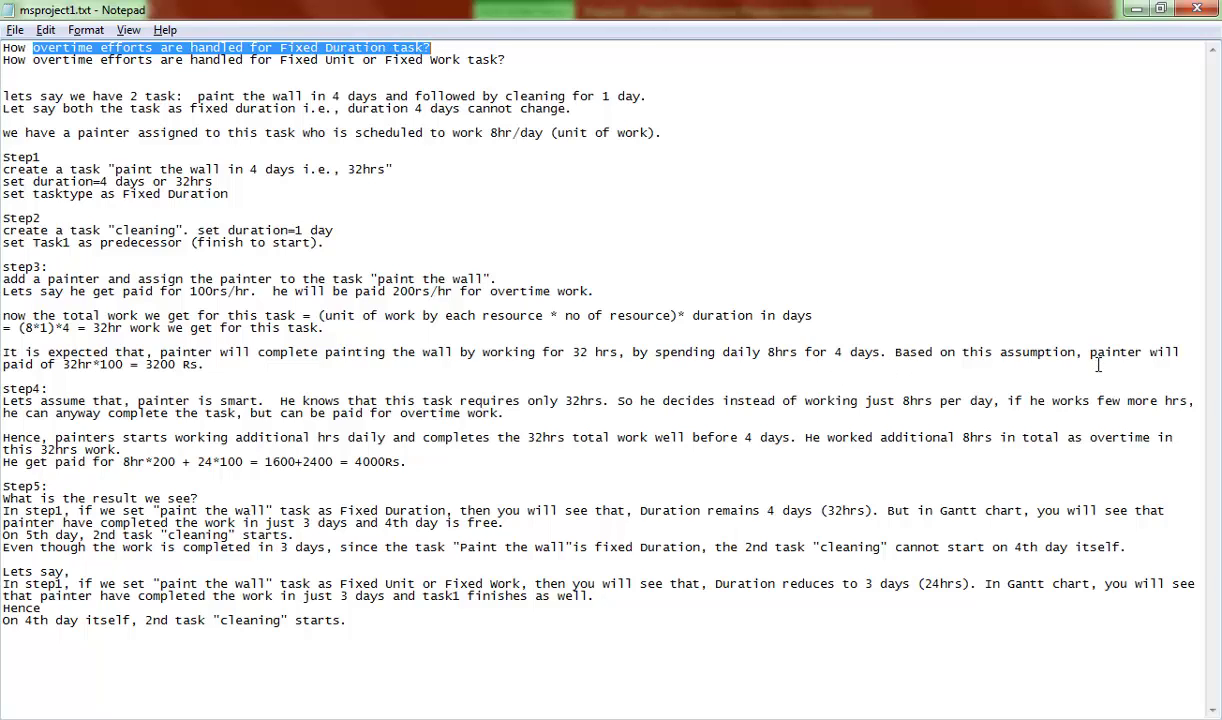
{"action": "key", "text": "alt+Tab"}
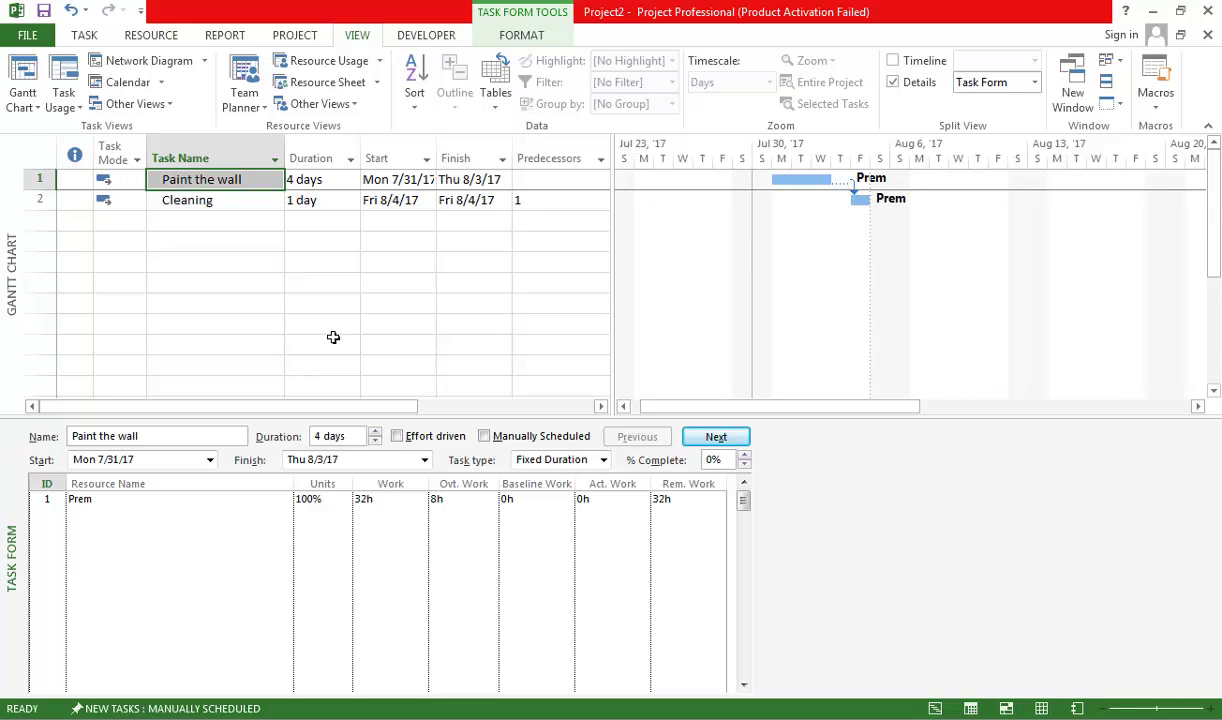
Change the task type of "Paint the wall" to Fixed Units and confirm the change
{"action": "left_click", "coordinate": [210, 494]}
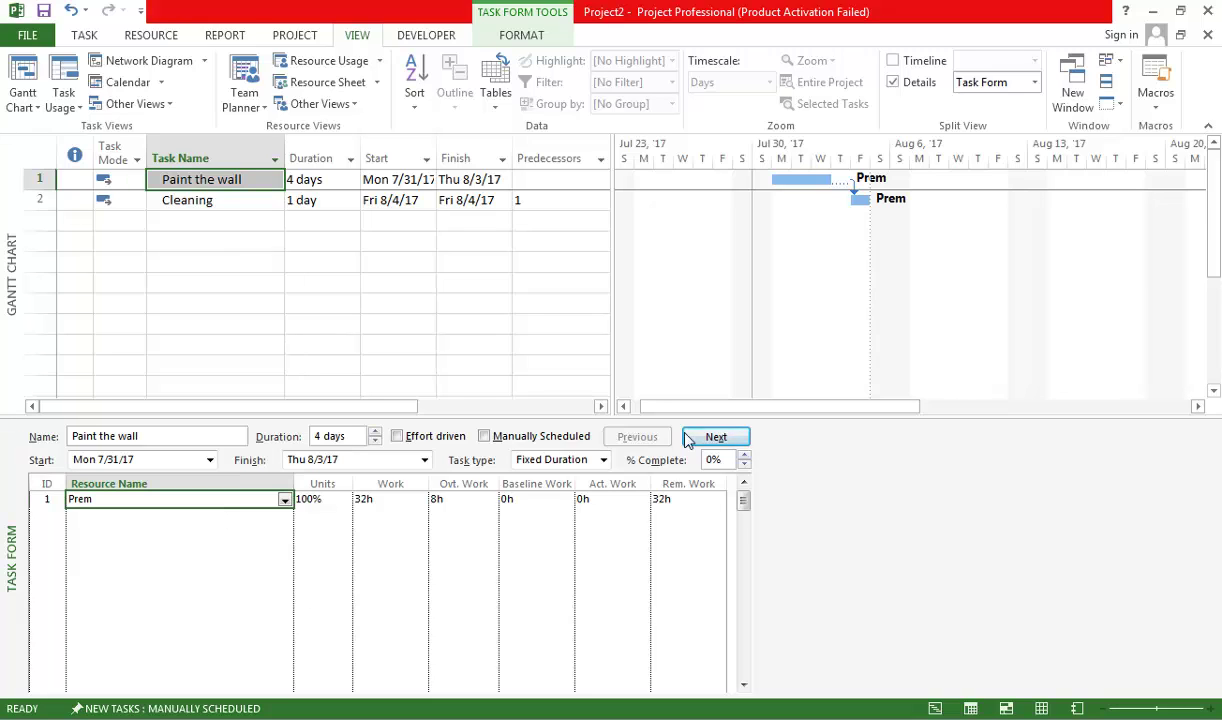
{"action": "left_click", "coordinate": [603, 460]}
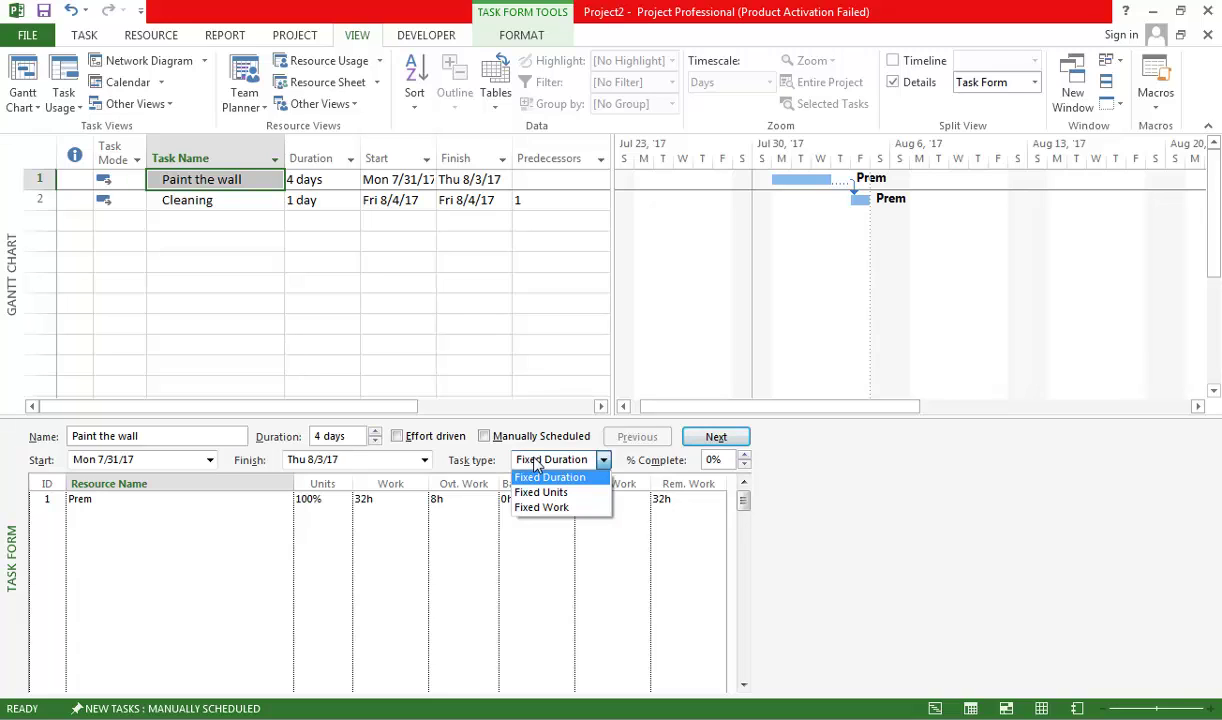
{"action": "left_click", "coordinate": [560, 509]}
{"action": "left_click", "coordinate": [566, 462]}
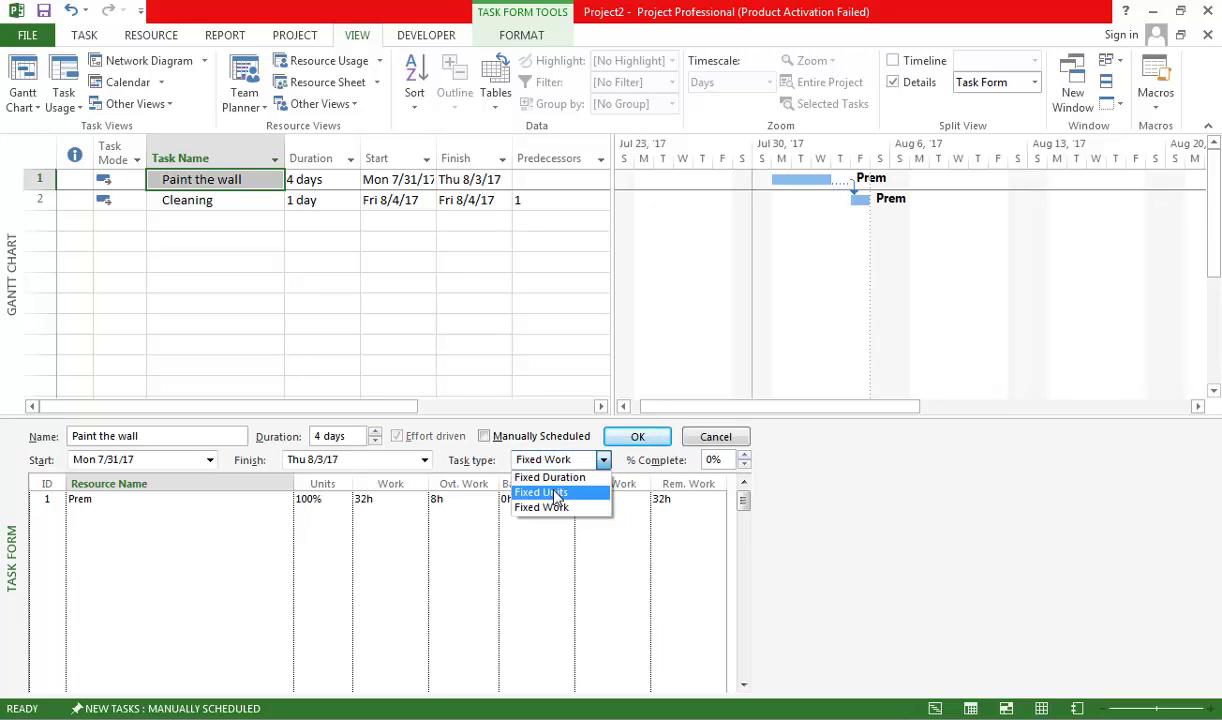
{"action": "left_click", "coordinate": [553, 493]}
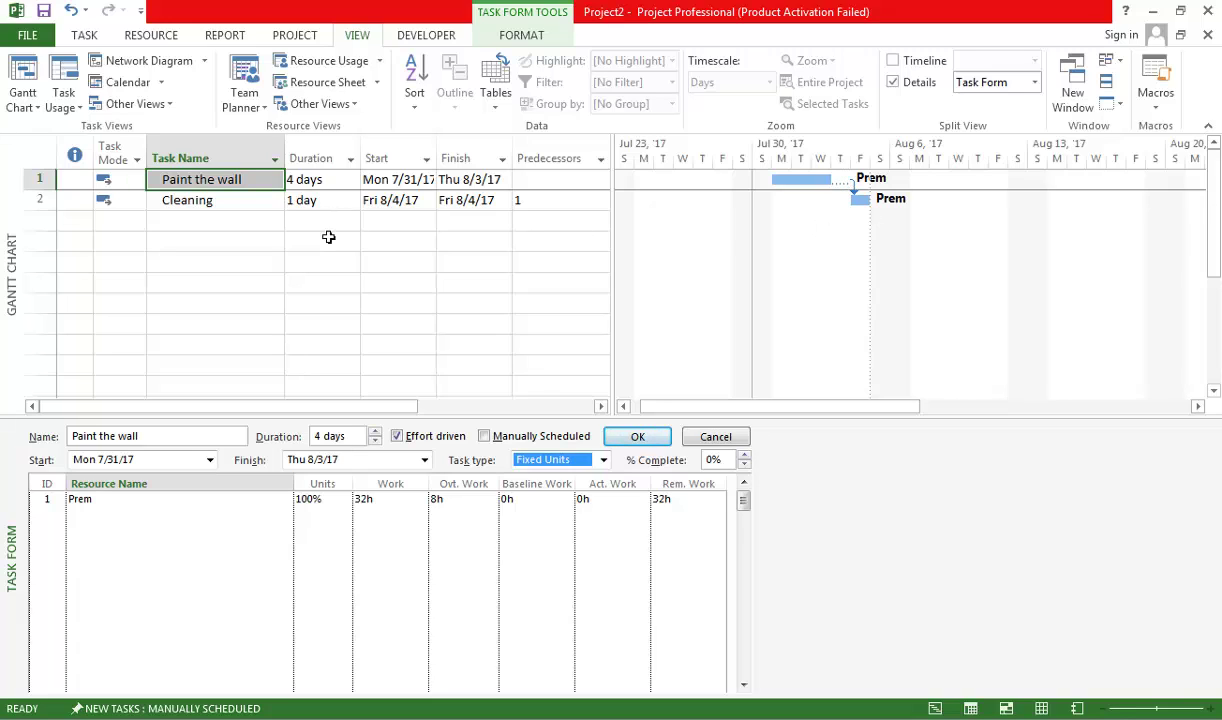
{"action": "left_click", "coordinate": [636, 439]}
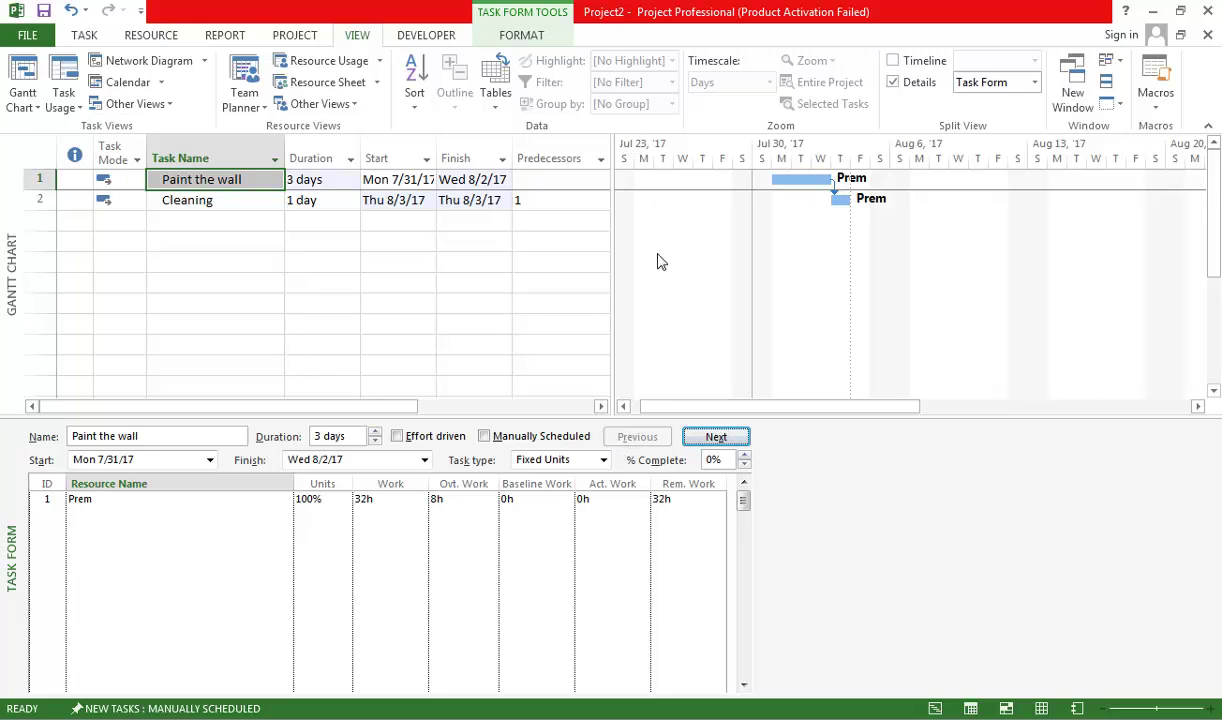
Check the painter's cost for the Fixed Units task "Paint the wall" in the Task Form, then redisplay the Work details and select the work value
{"action": "right_click", "coordinate": [329, 488]}
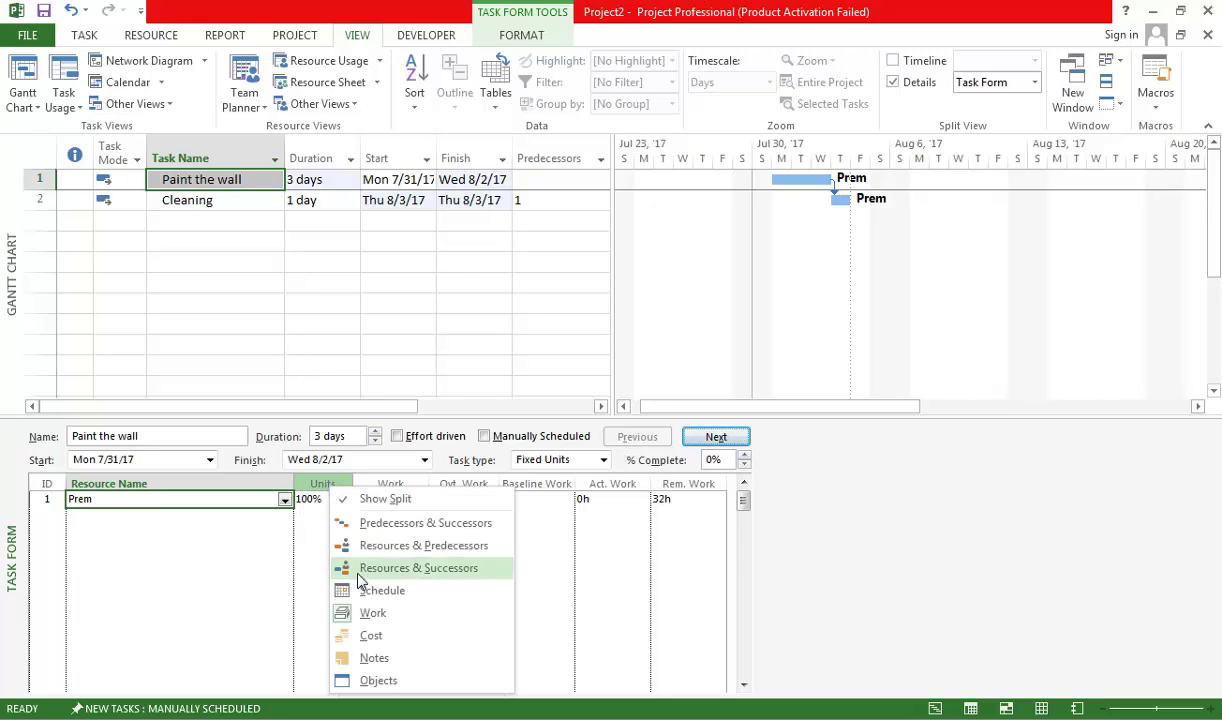
{"action": "left_click", "coordinate": [367, 635]}
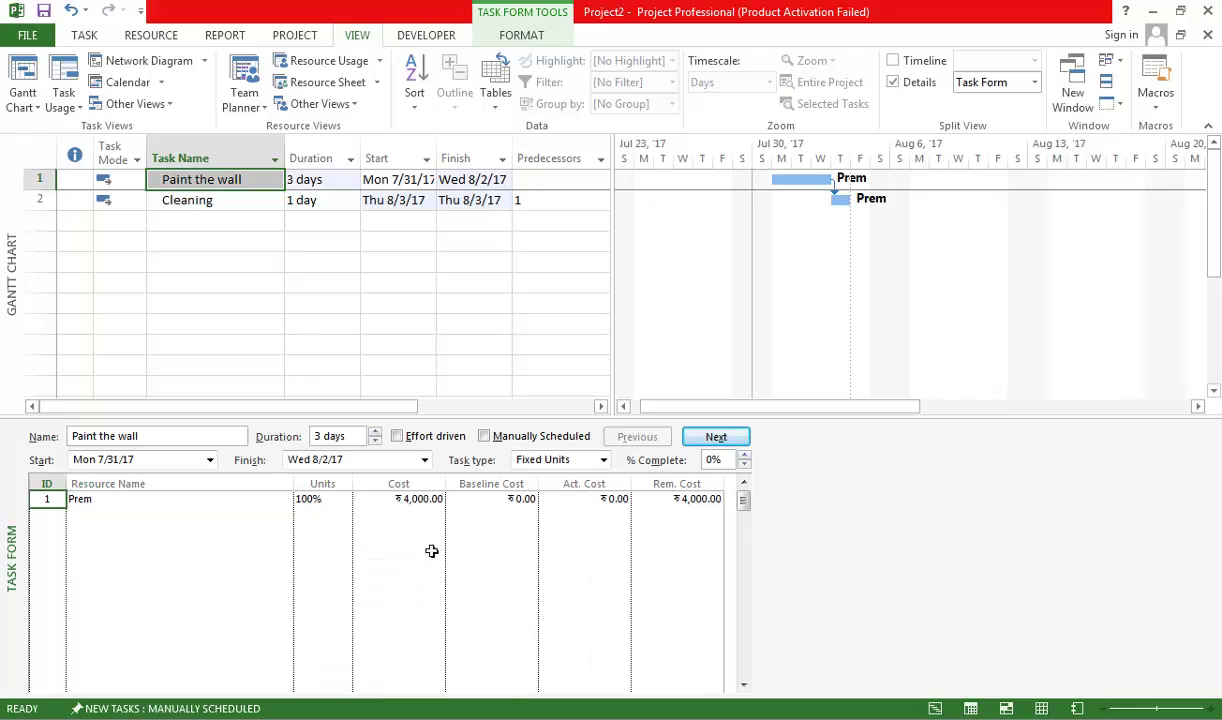
{"action": "left_click", "coordinate": [418, 499]}
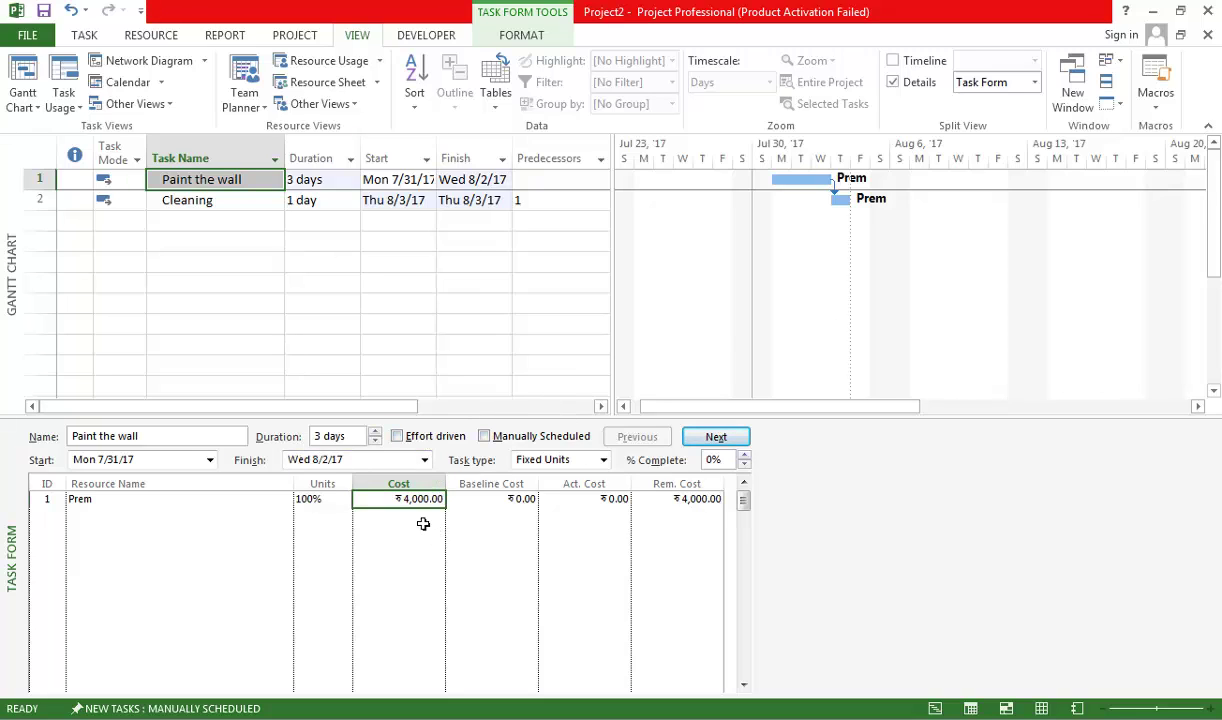
{"action": "right_click", "coordinate": [330, 484]}
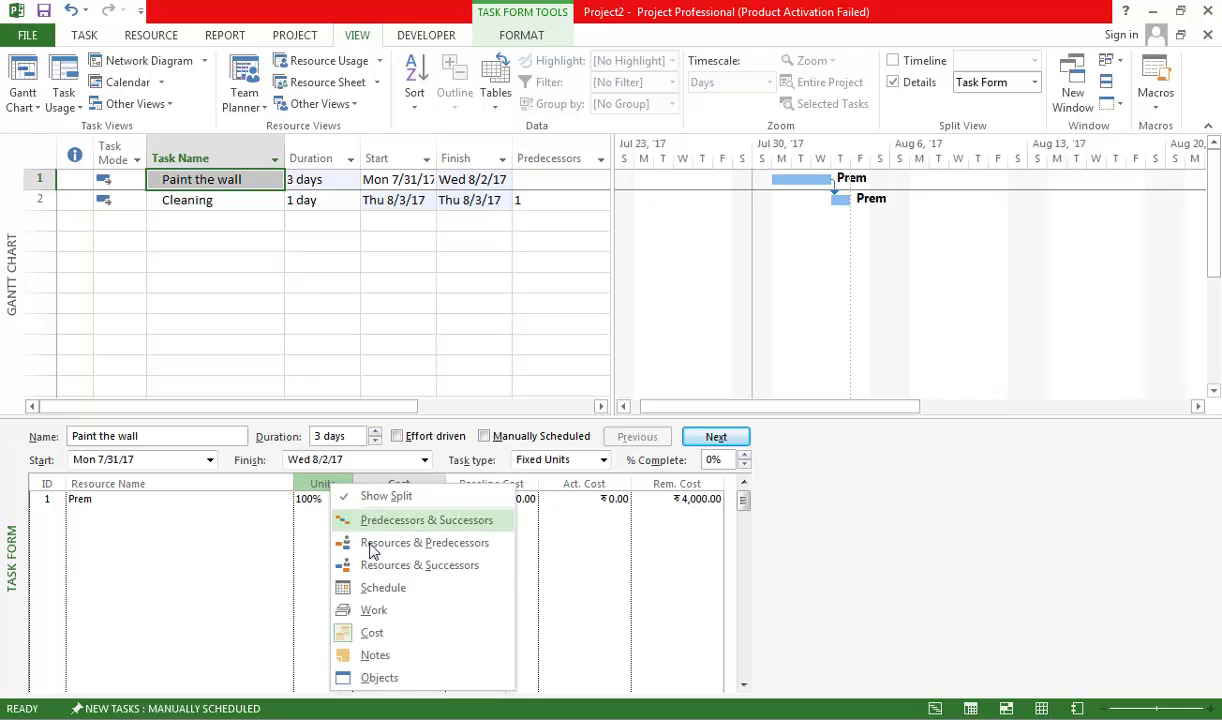
{"action": "left_click", "coordinate": [385, 618]}
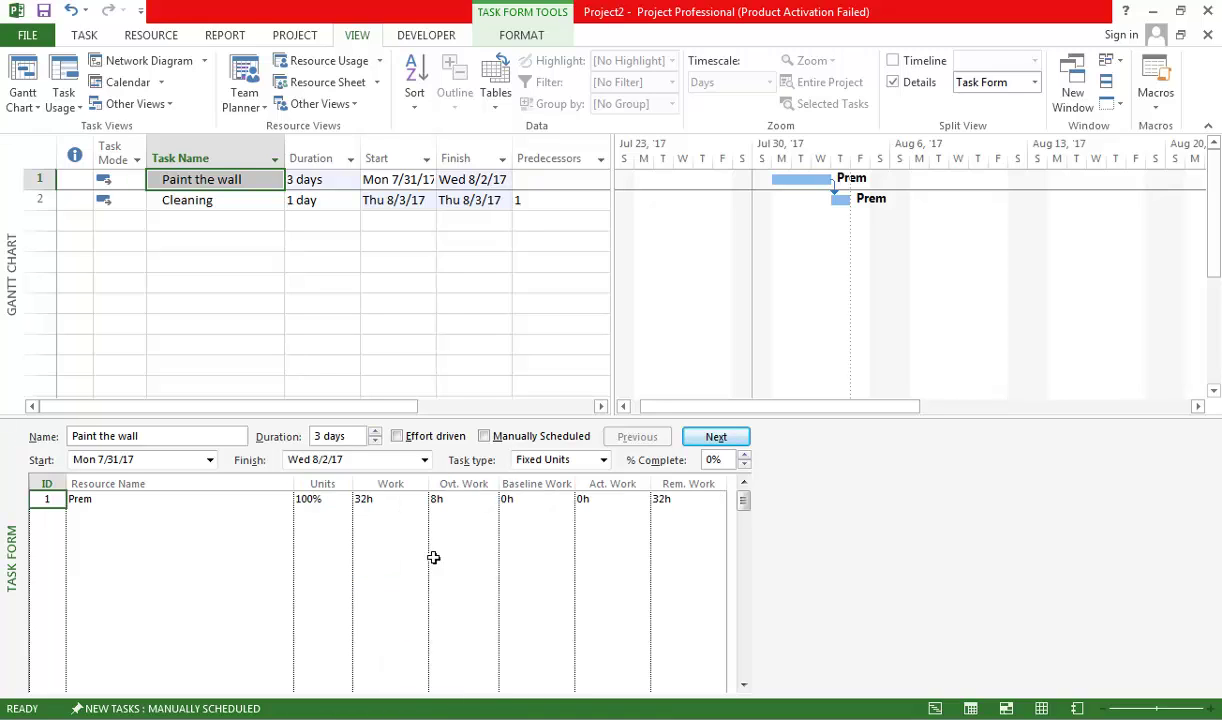
{"action": "left_click", "coordinate": [418, 500]}
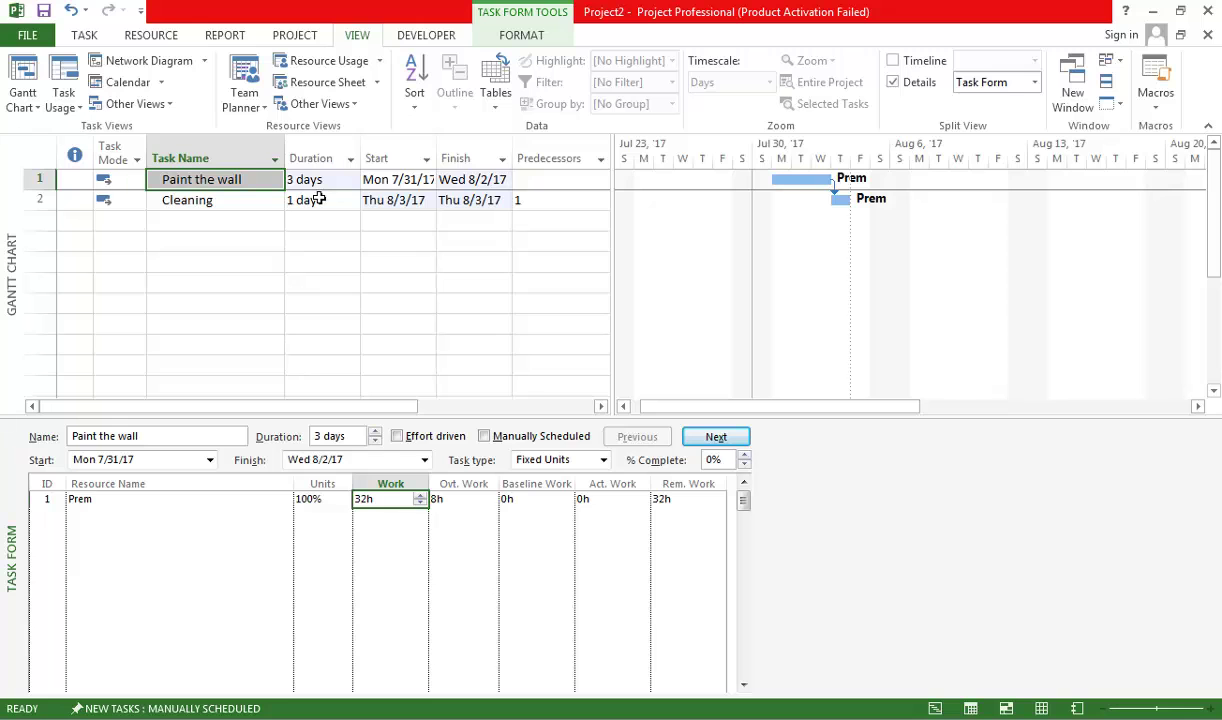